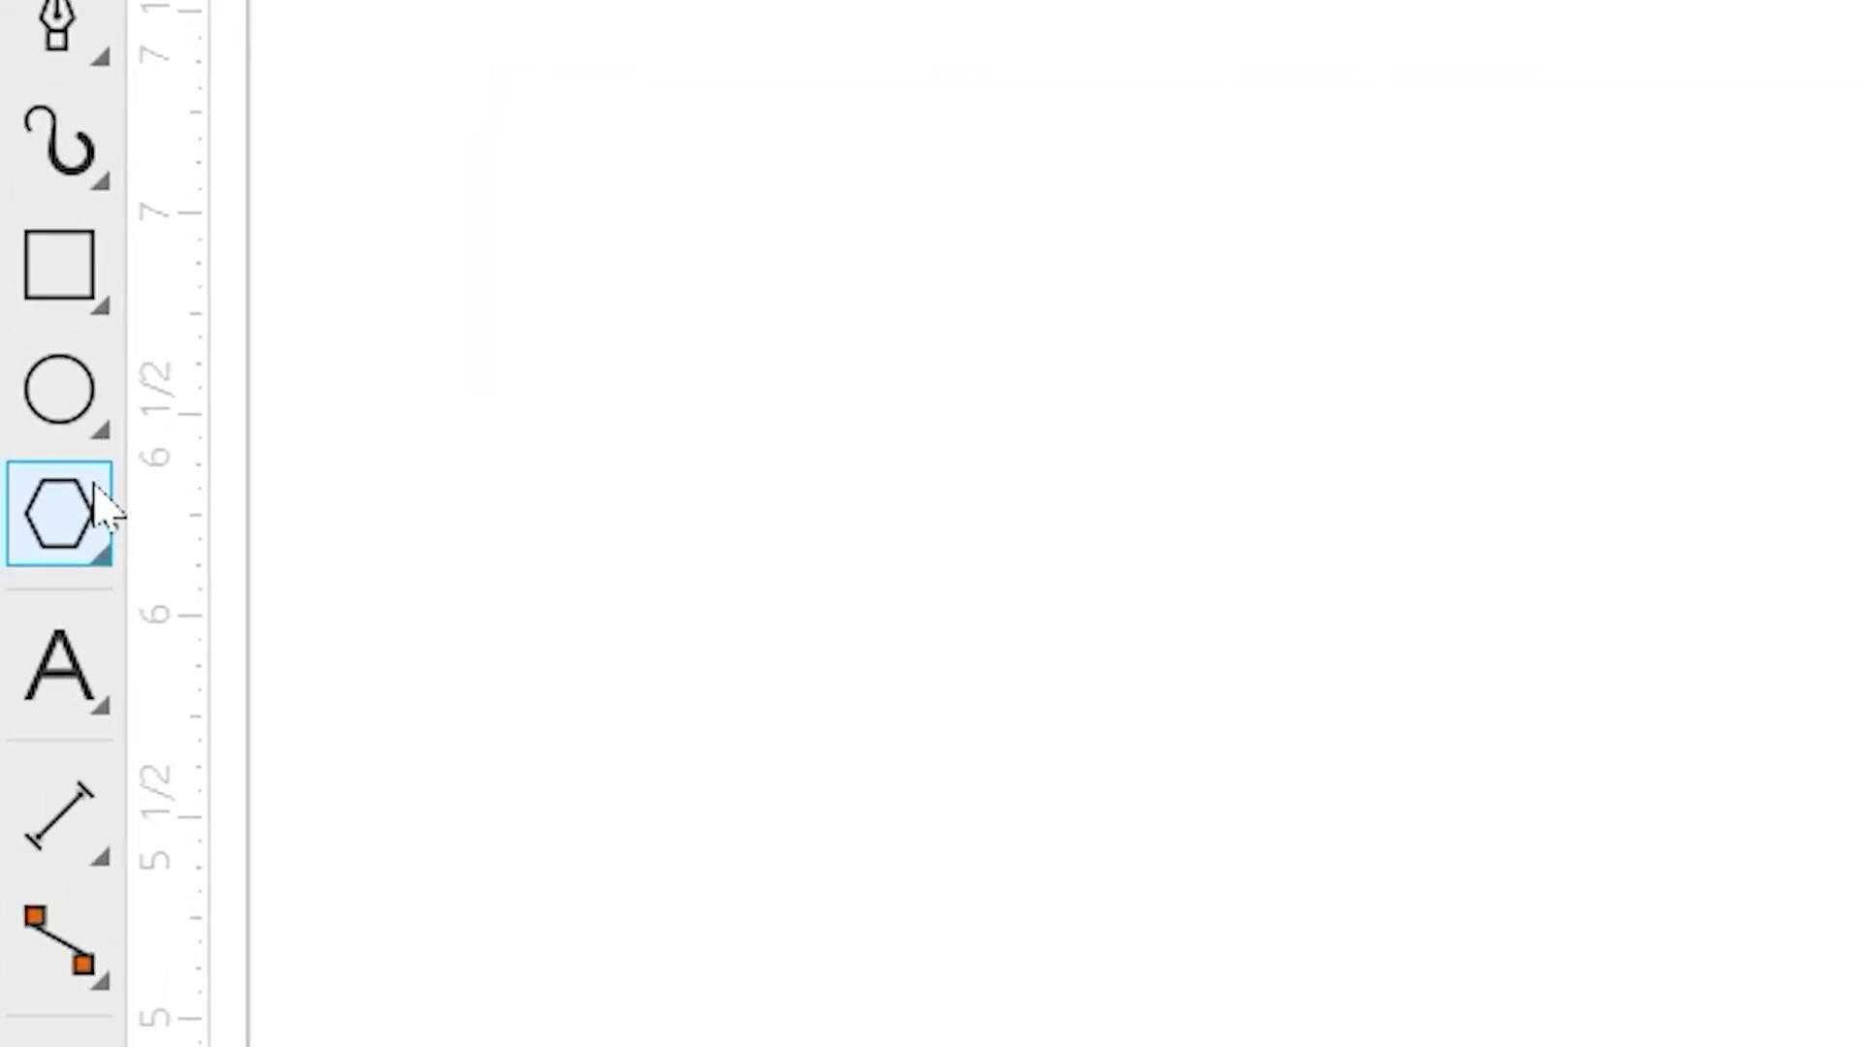
Step: Set the Polygon tool to 6 sides and draw a hexagon near the page's upper left
click(25, 581)
click(87, 509)
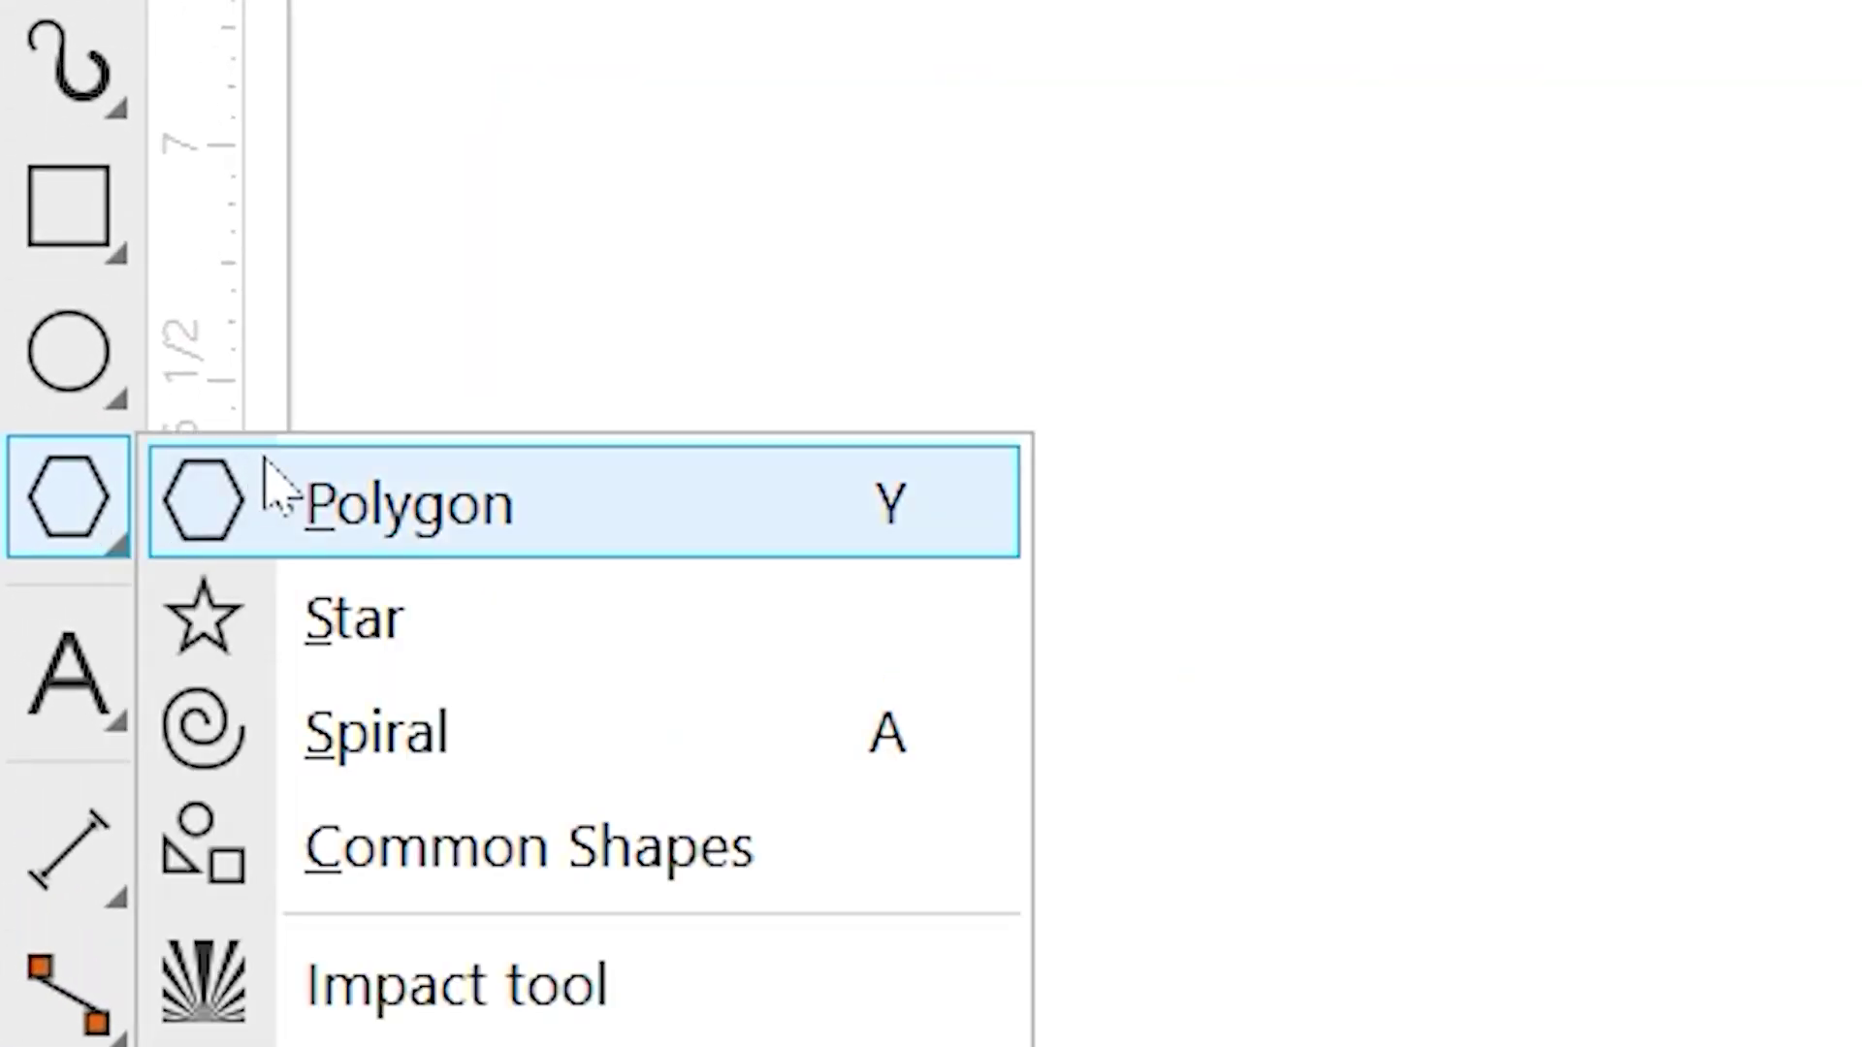
click(269, 485)
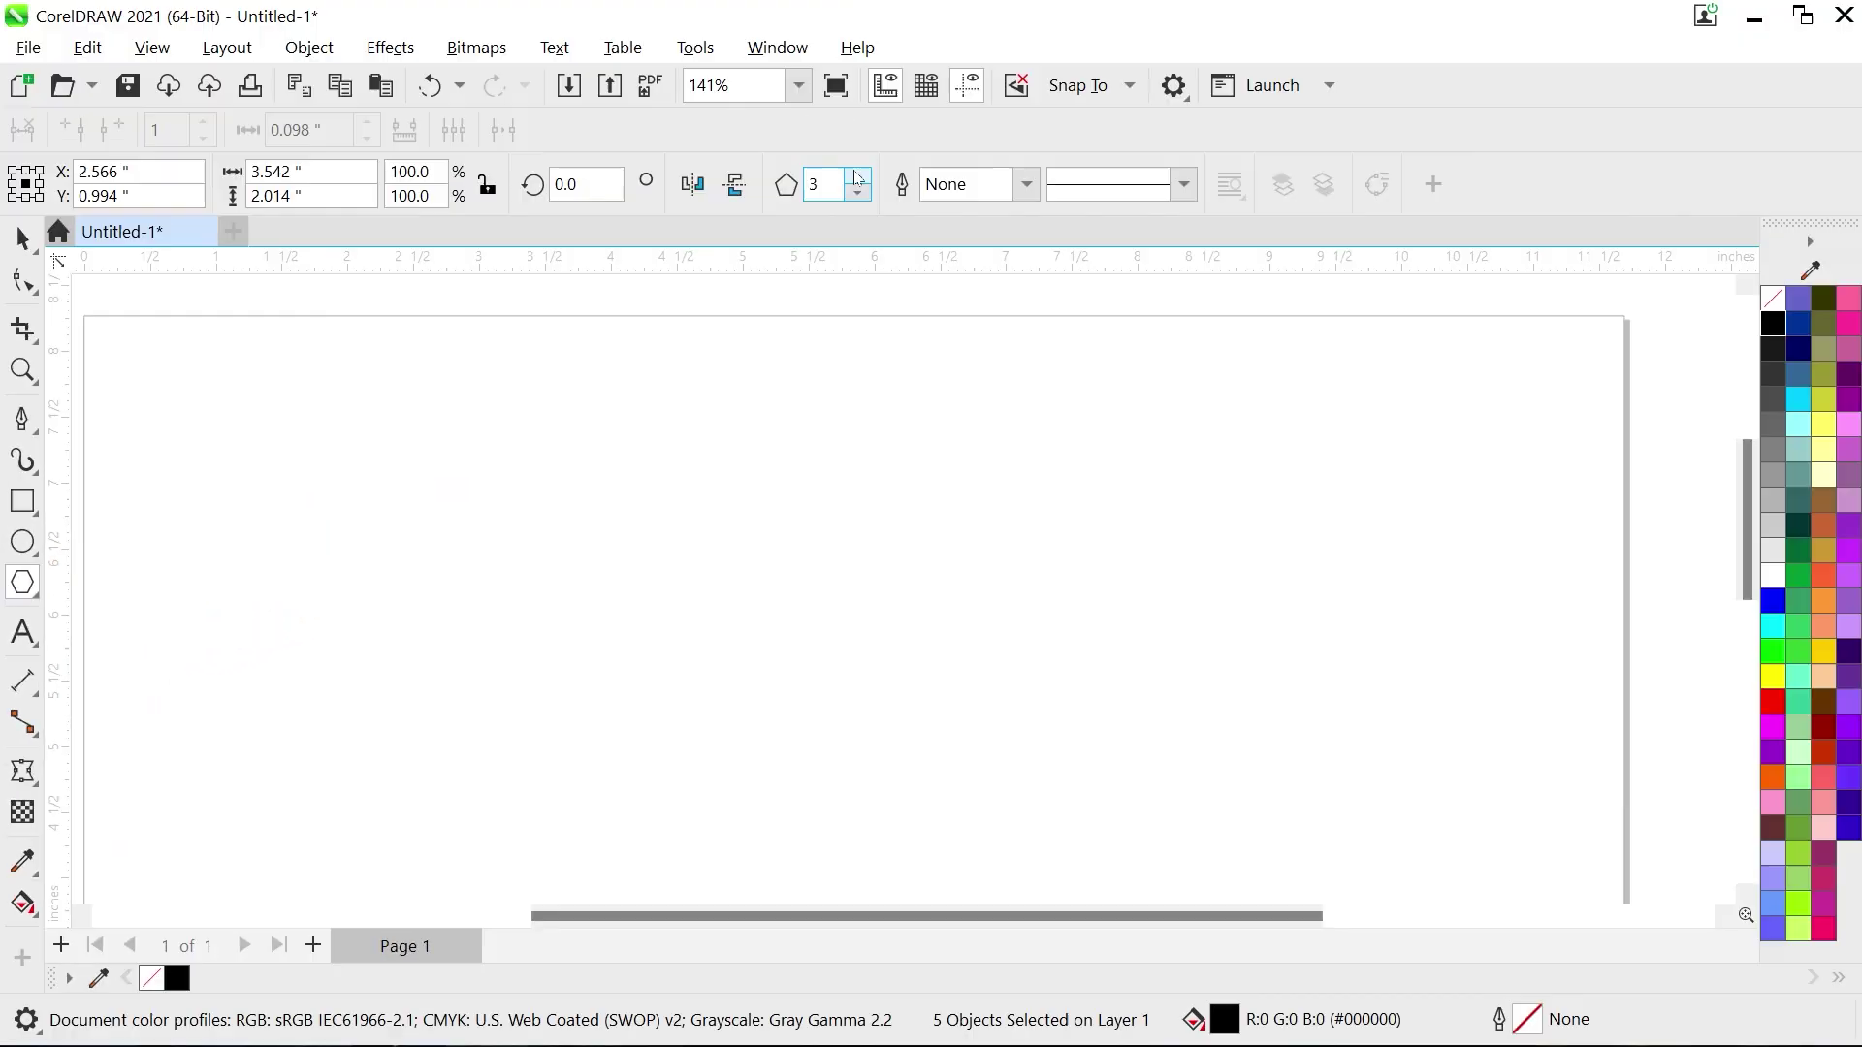
click(857, 177)
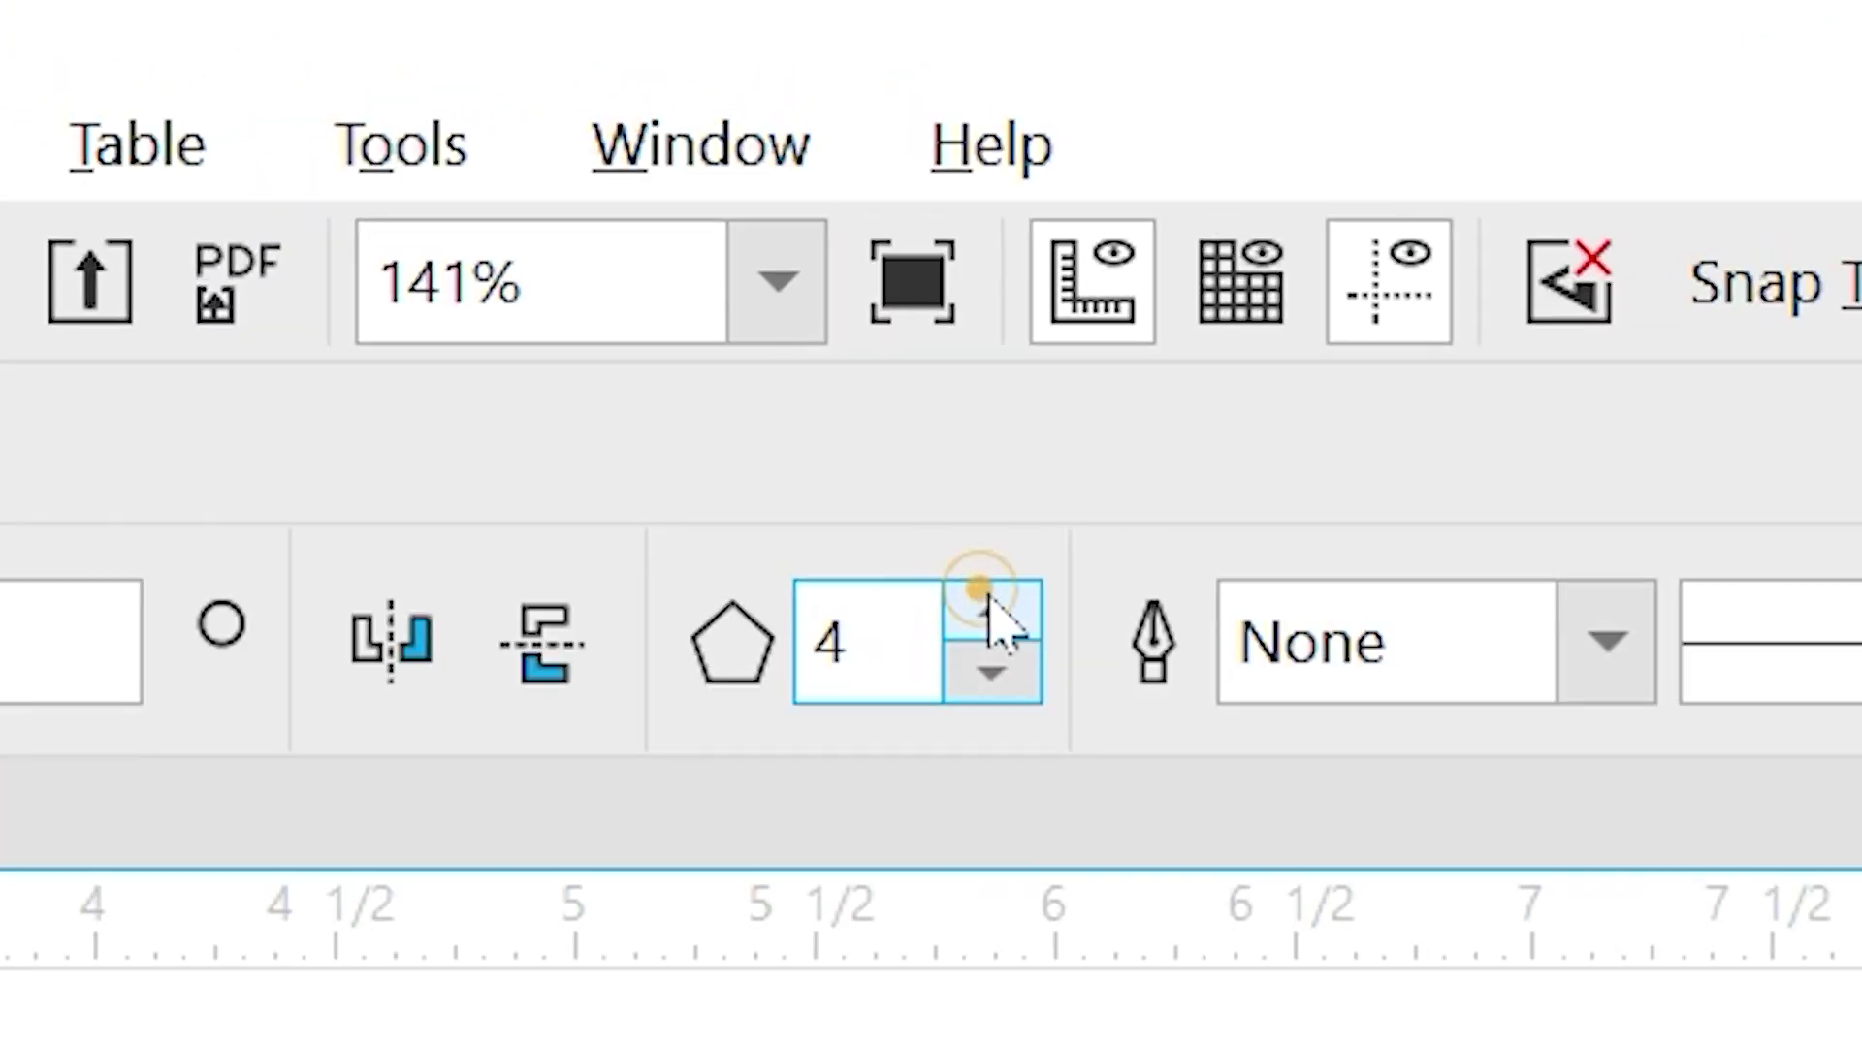
click(857, 177)
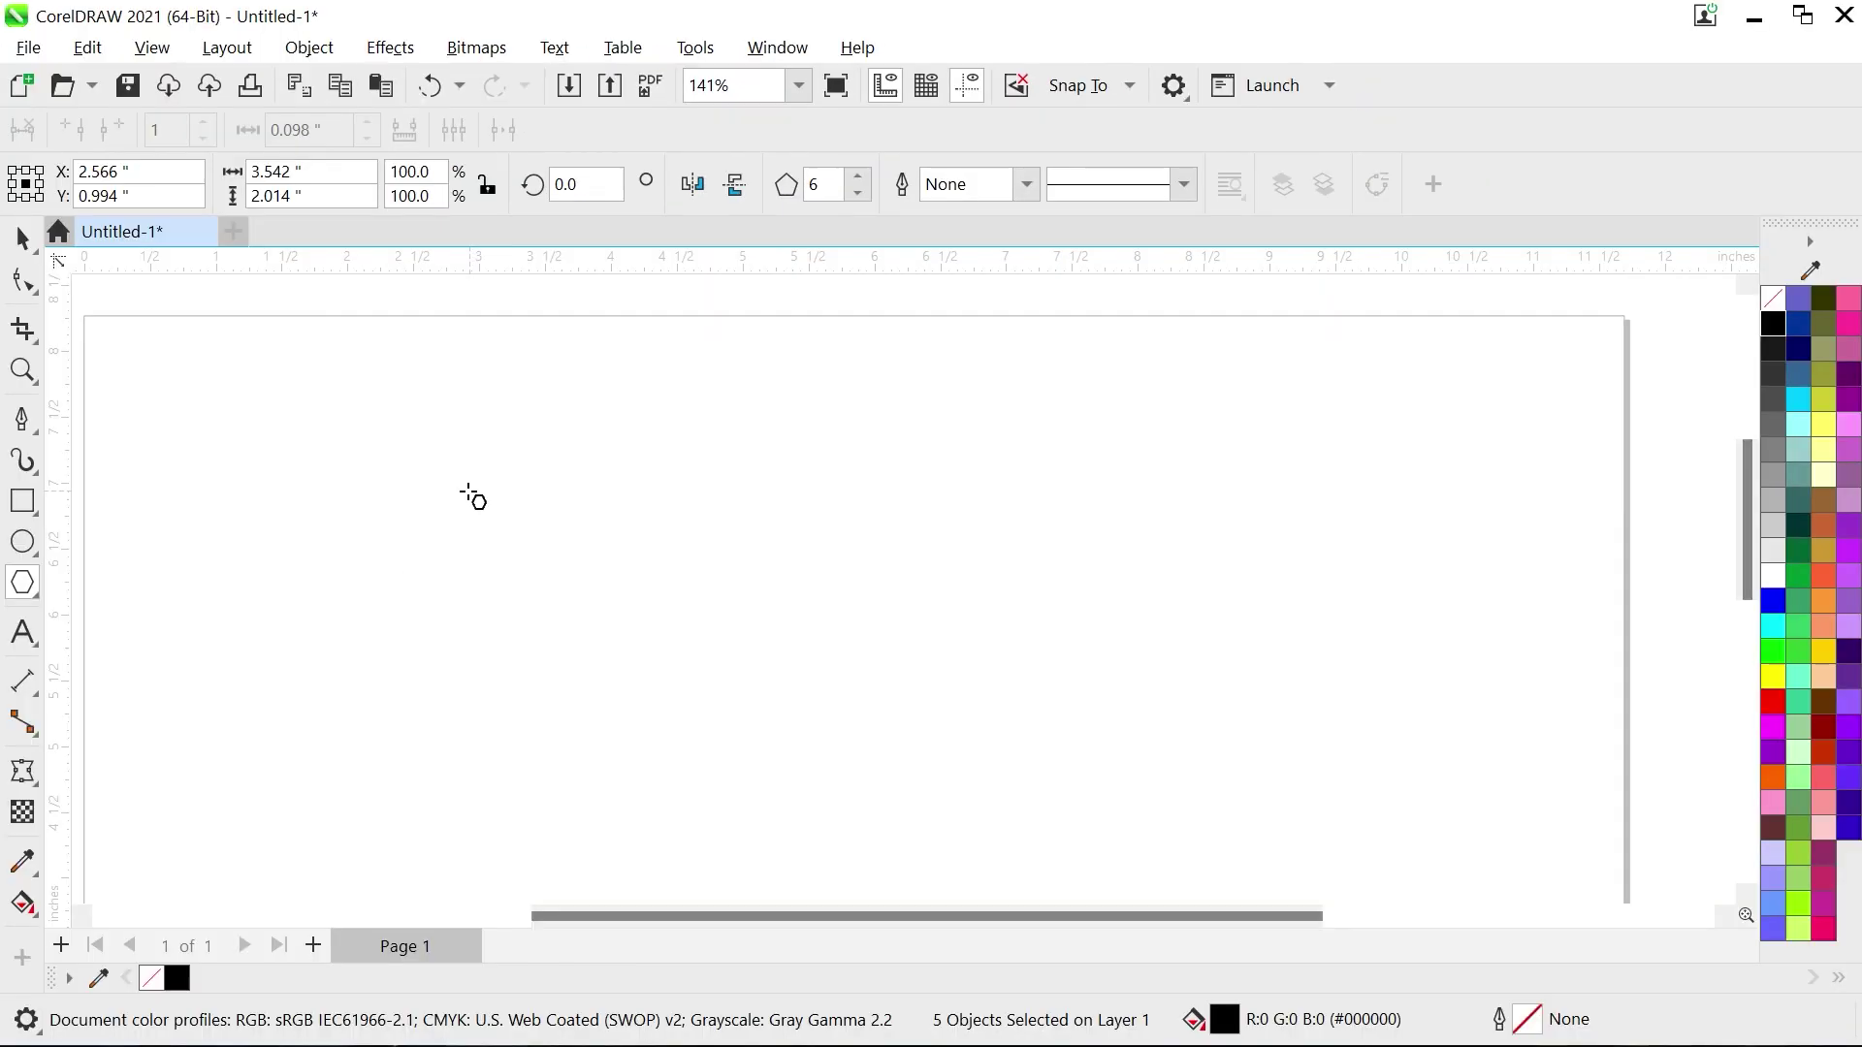
drag(332, 552, 427, 635)
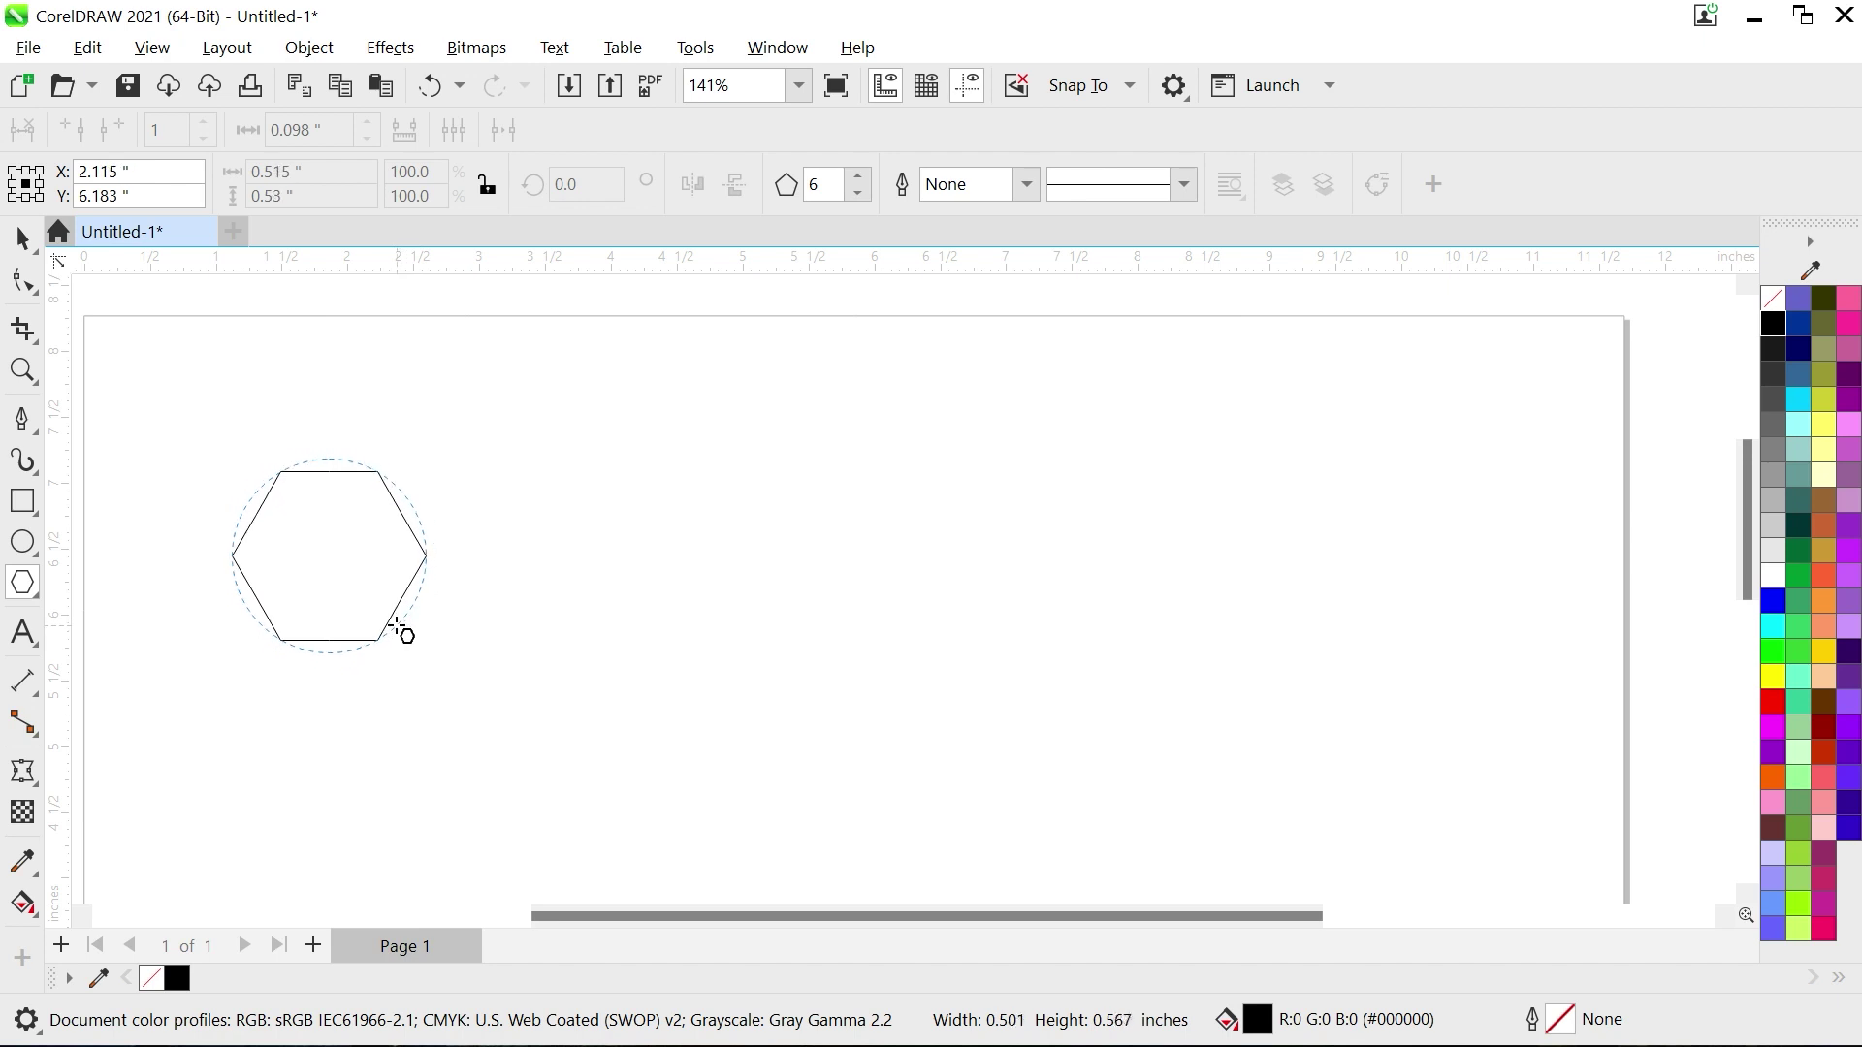
Step: Finish the hexagon and duplicate it sideways into a row of touching hexagons
drag(426, 635, 401, 605)
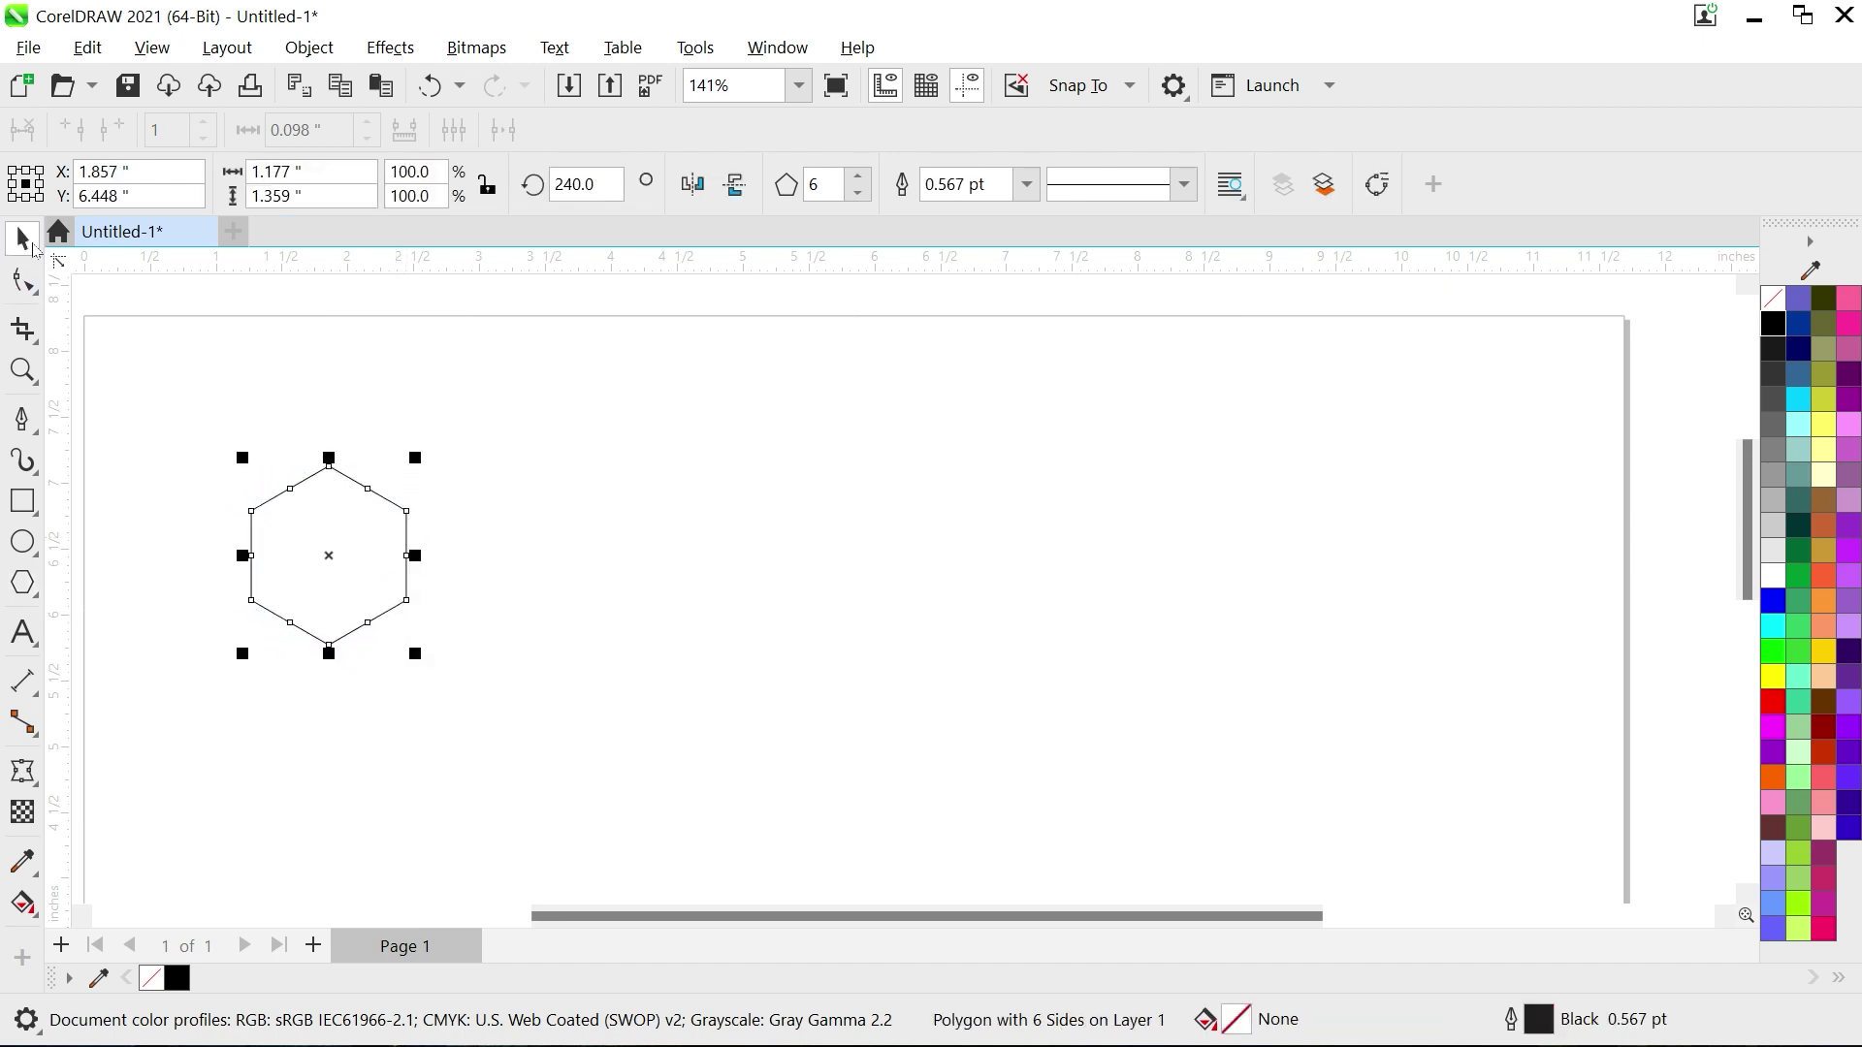
drag(249, 560, 498, 588)
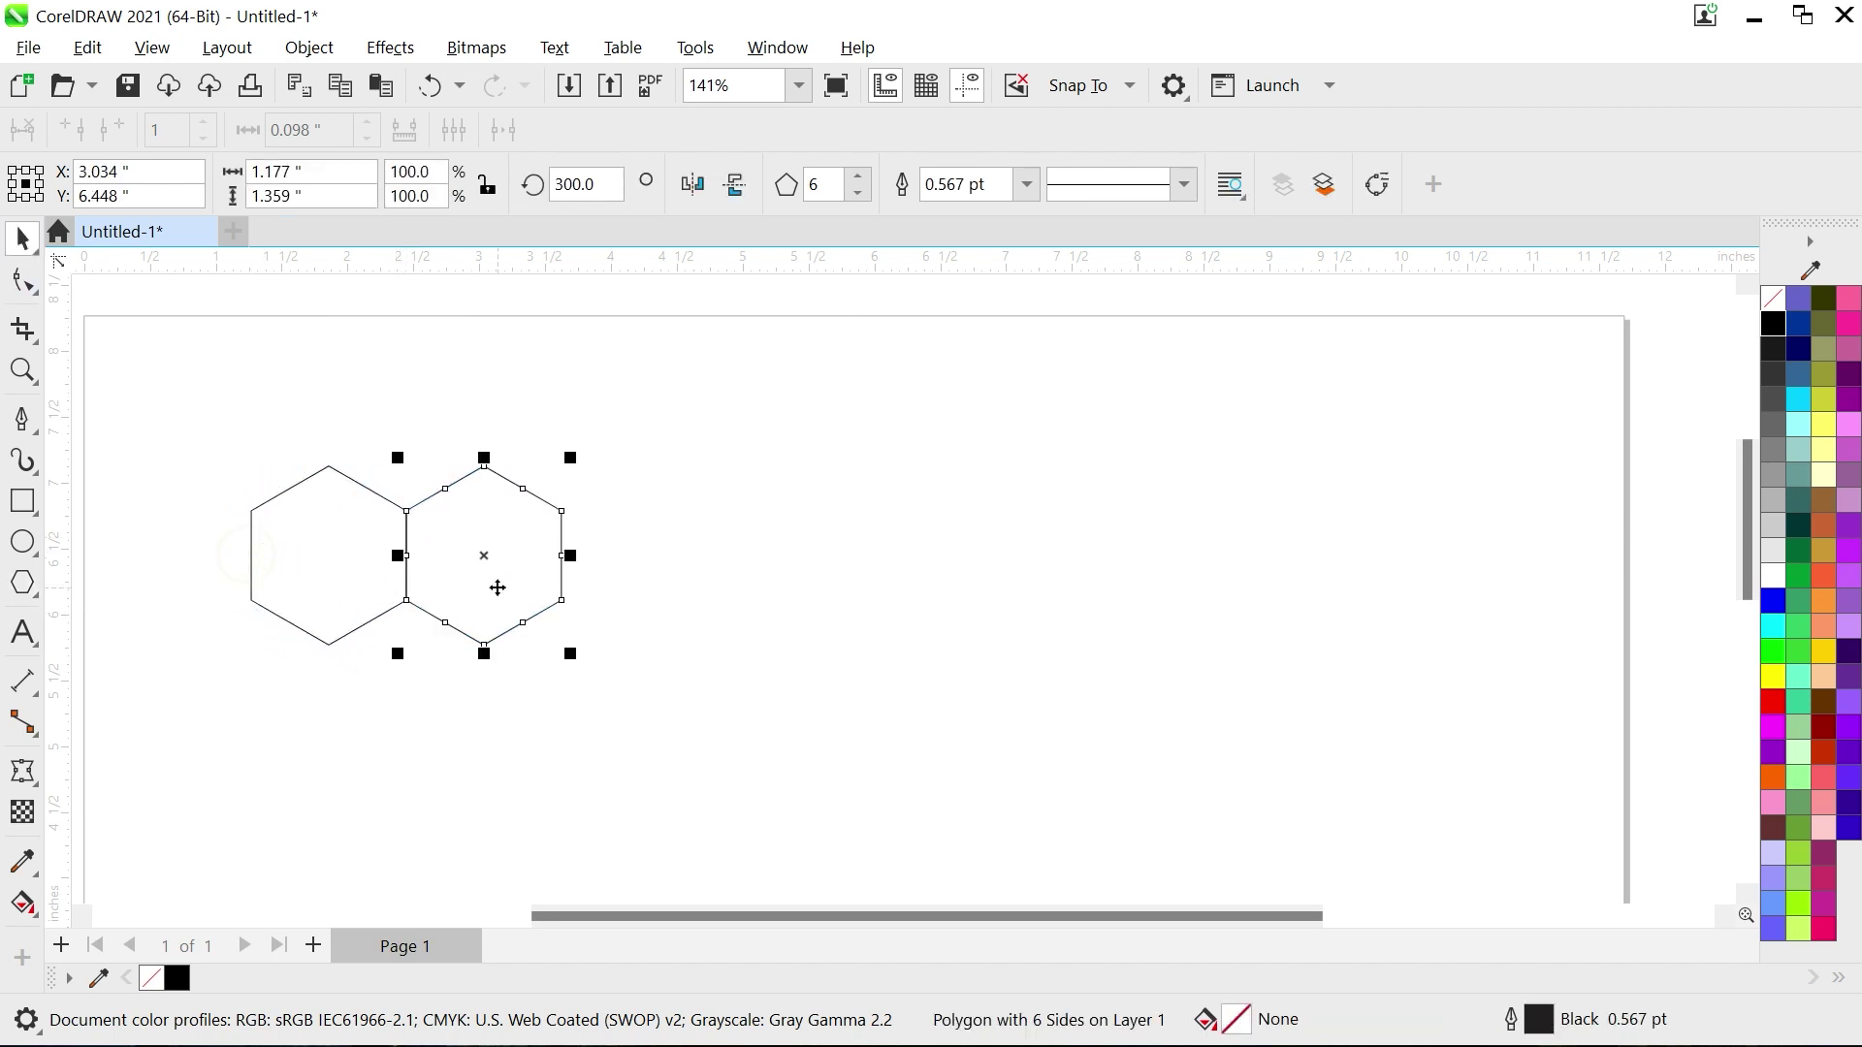
key(ctrl+r)
key(ctrl+r)
key(ctrl+r)
key(ctrl+r)
key(ctrl+r)
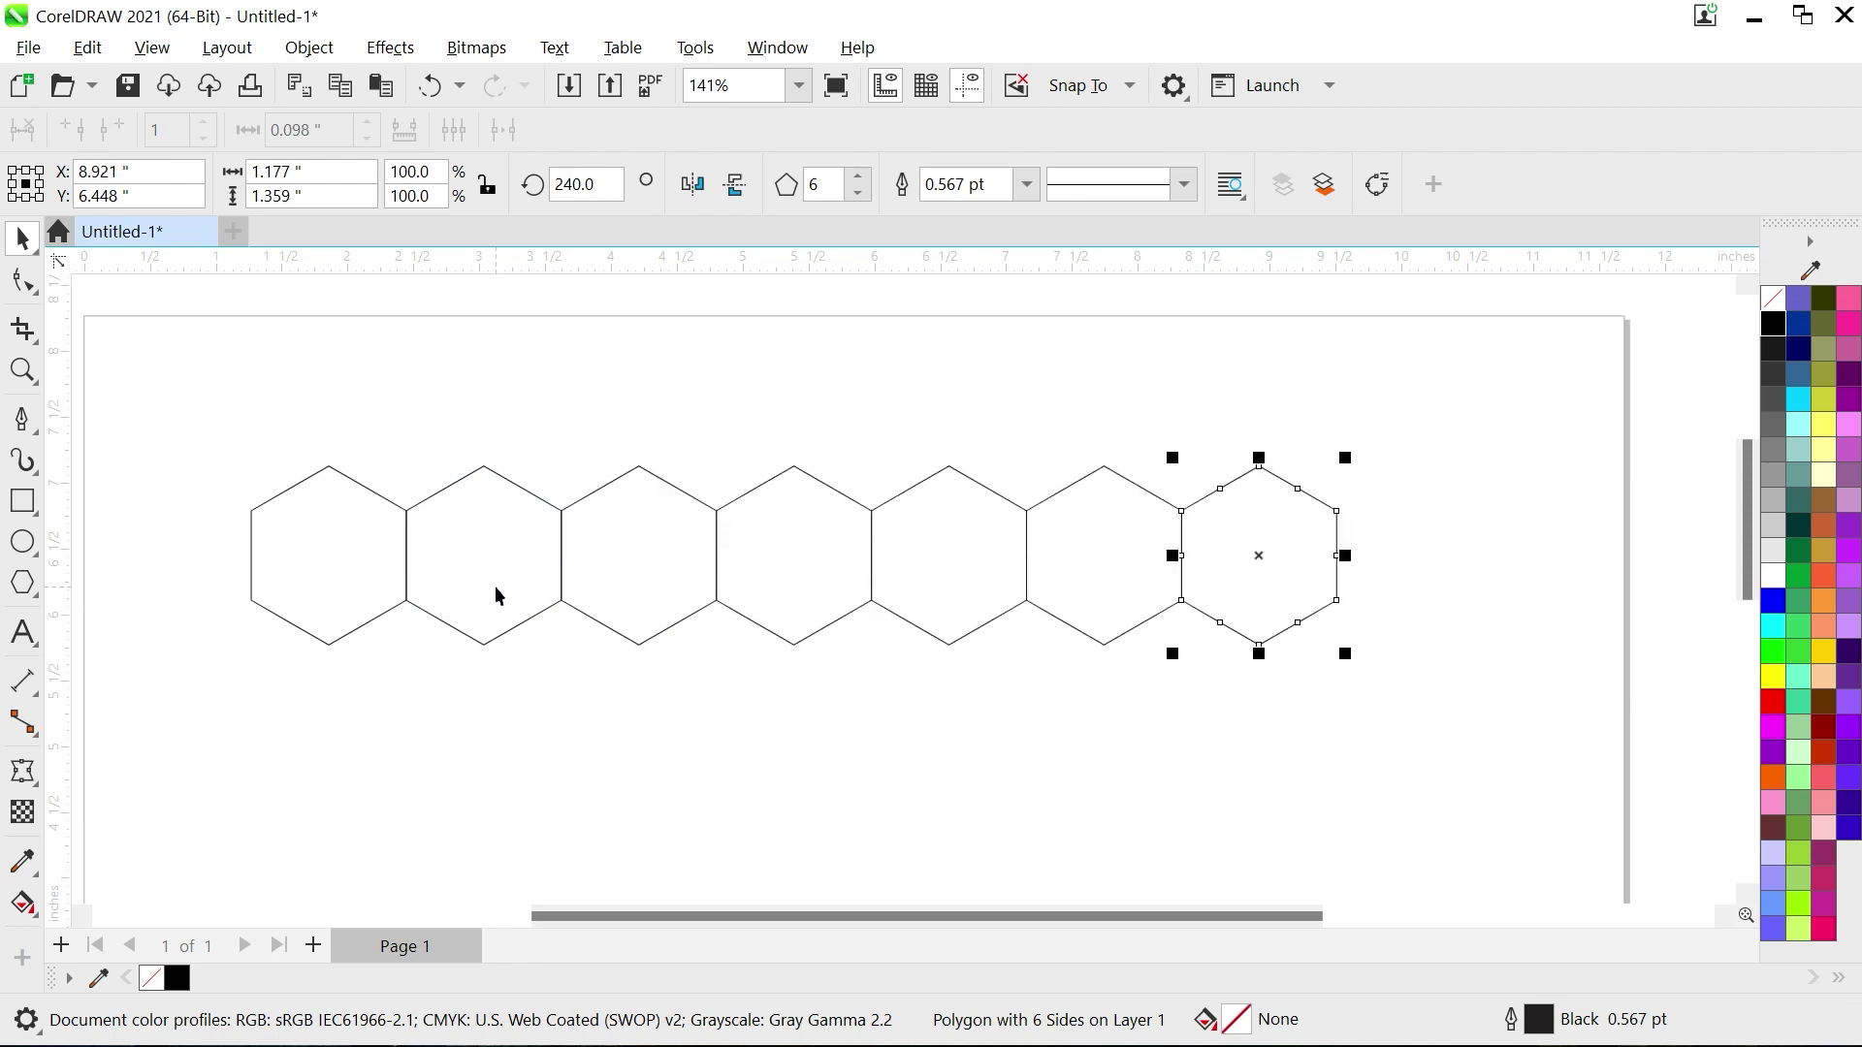
key(ctrl+r)
key(ctrl+r)
key(ctrl+r)
key(ctrl+r)
scroll(489, 585, down, 1)
scroll(486, 569, down, 2)
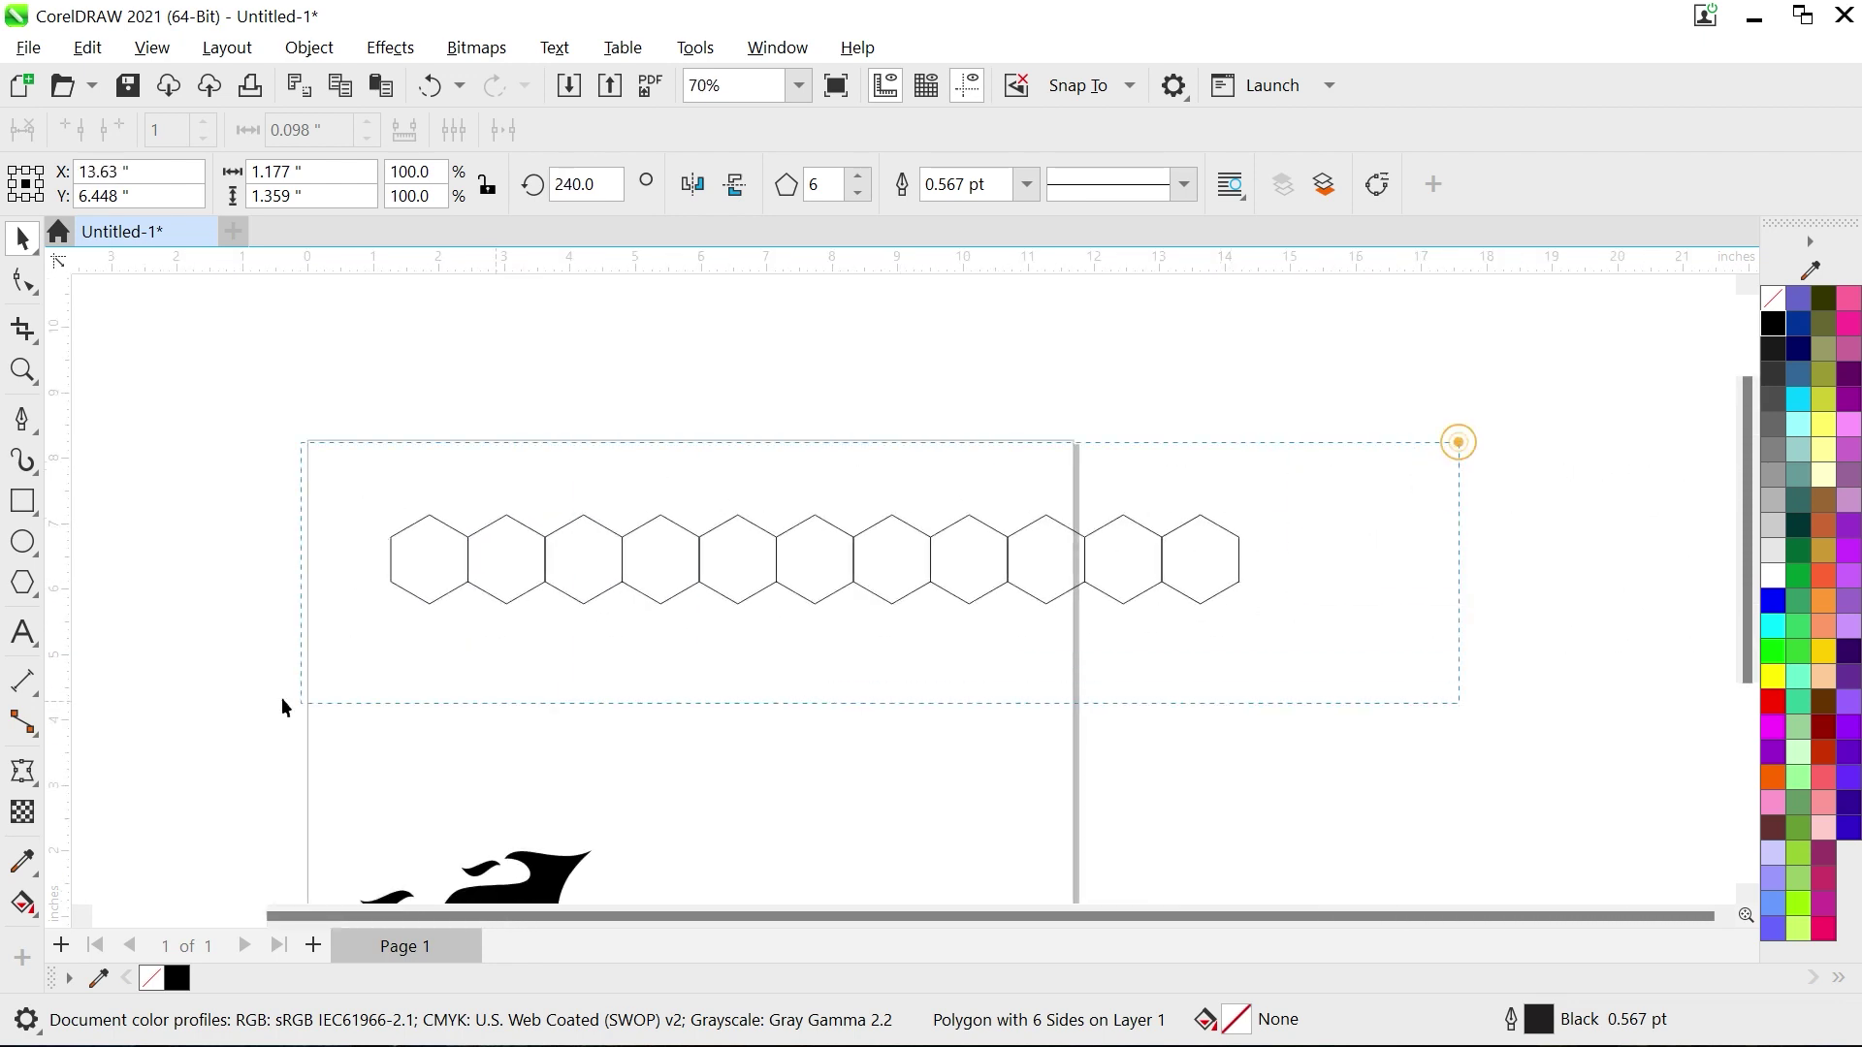
Step: Select the whole hexagon row and scale it down to fit the page
drag(1457, 442, 282, 699)
scroll(1205, 615, up, 3)
scroll(1205, 615, down, 2)
scroll(1504, 569, up, 1)
mouse_move(1498, 555)
mouse_down()
mouse_move(1432, 609)
mouse_move(831, 614)
mouse_up()
drag(495, 449, 540, 382)
scroll(542, 387, up, 1)
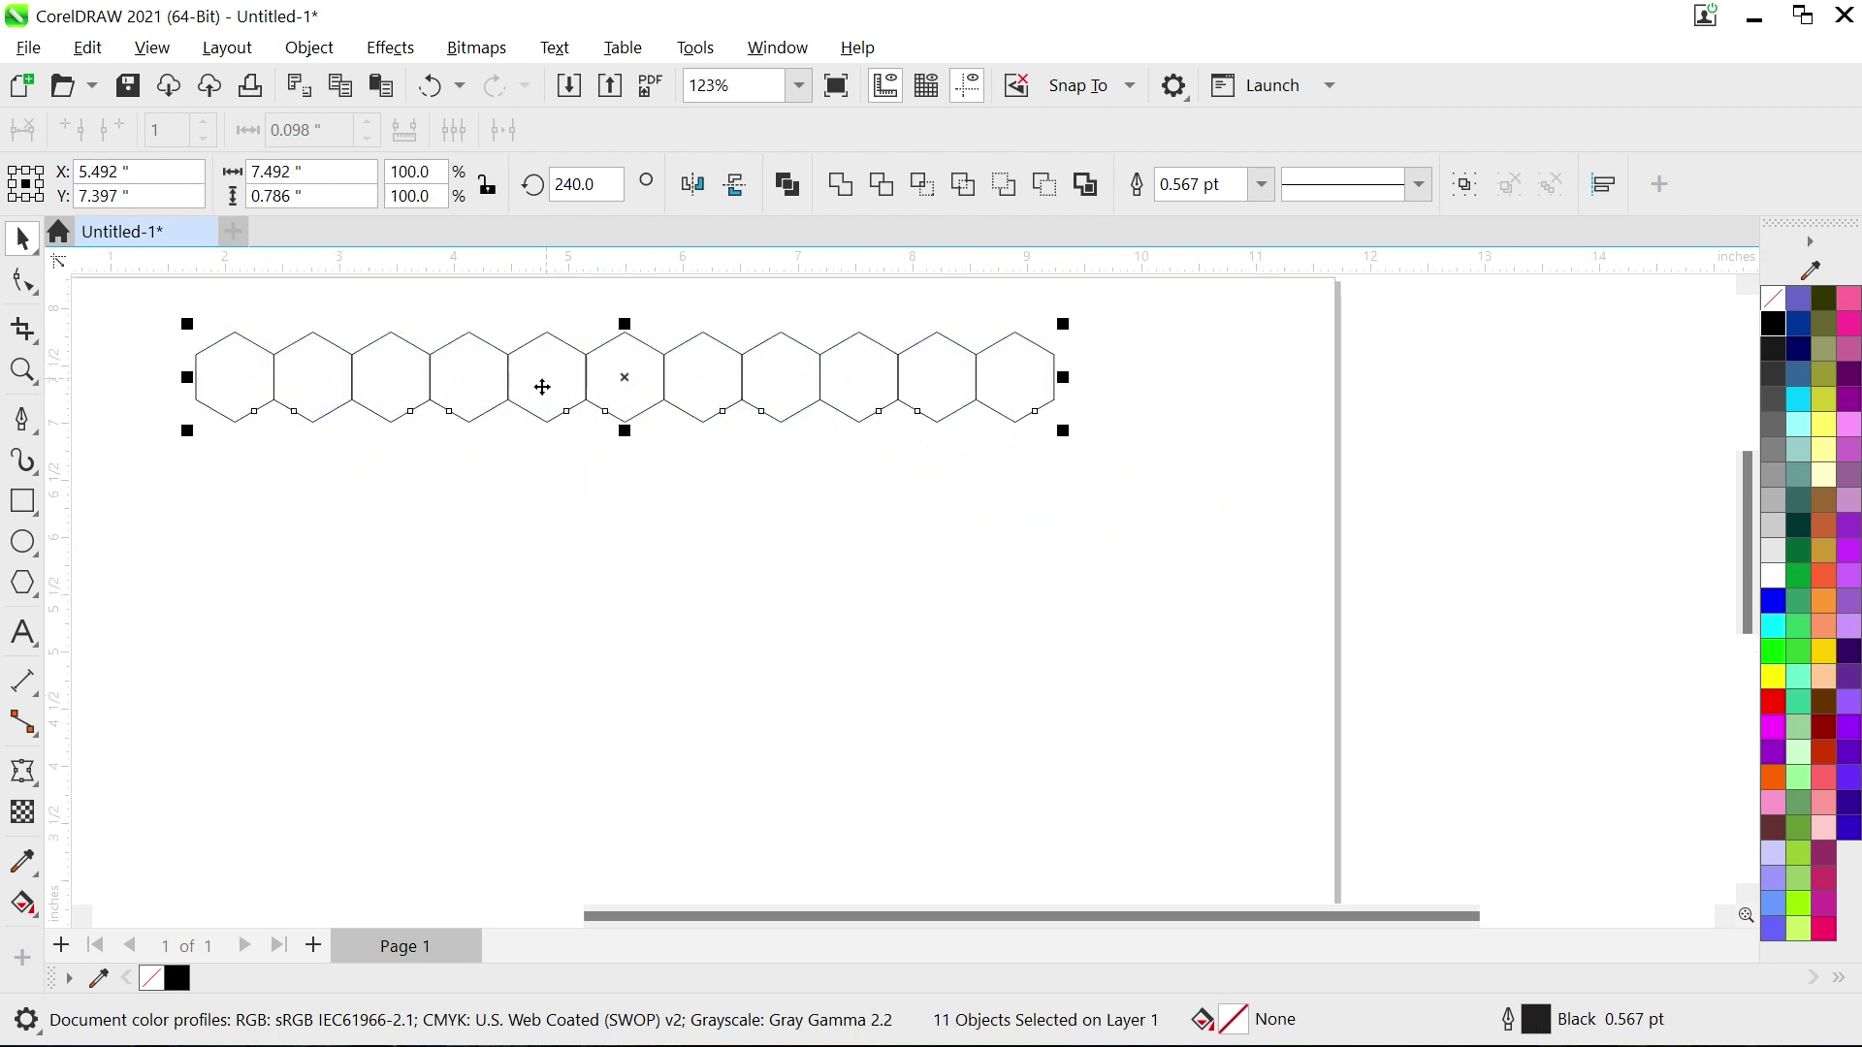
scroll(403, 433, up, 1)
Step: Fill the first, fourth, seventh and tenth hexagons solid black
click(374, 478)
click(185, 350)
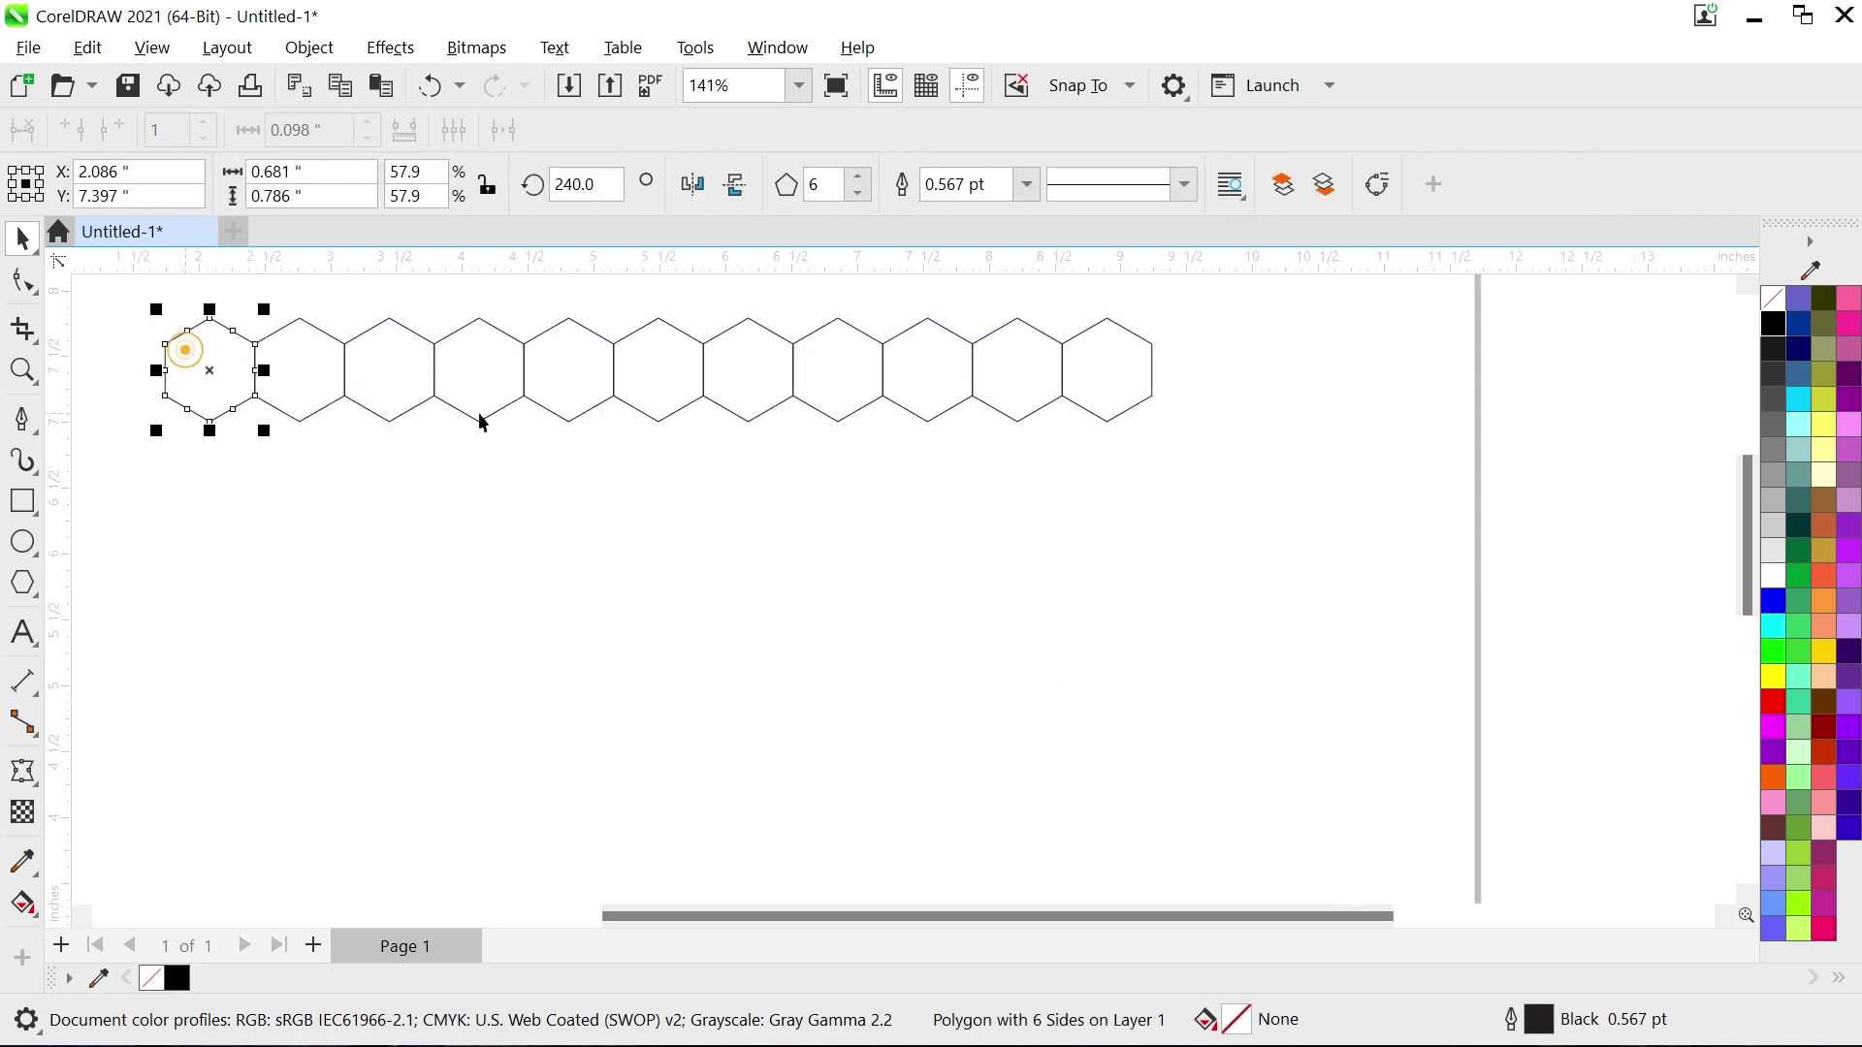
shift+click(497, 387)
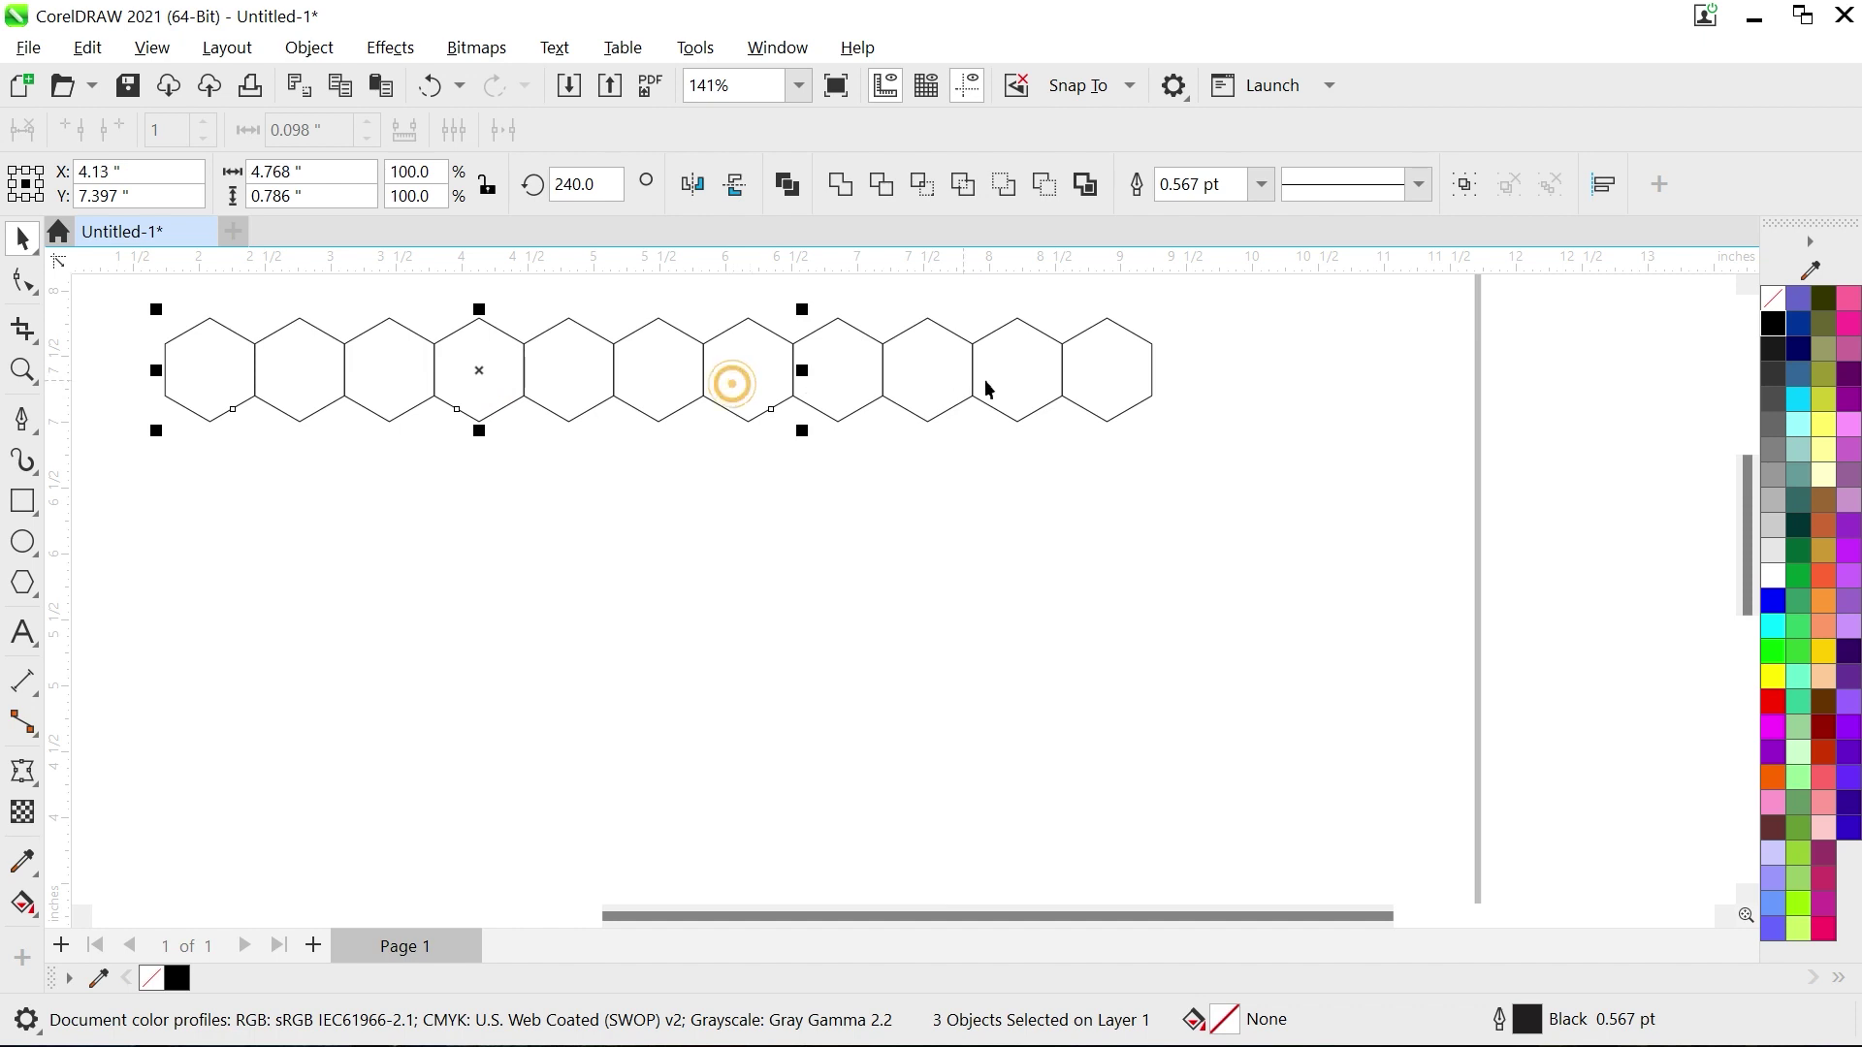
shift+click(1018, 380)
click(1772, 326)
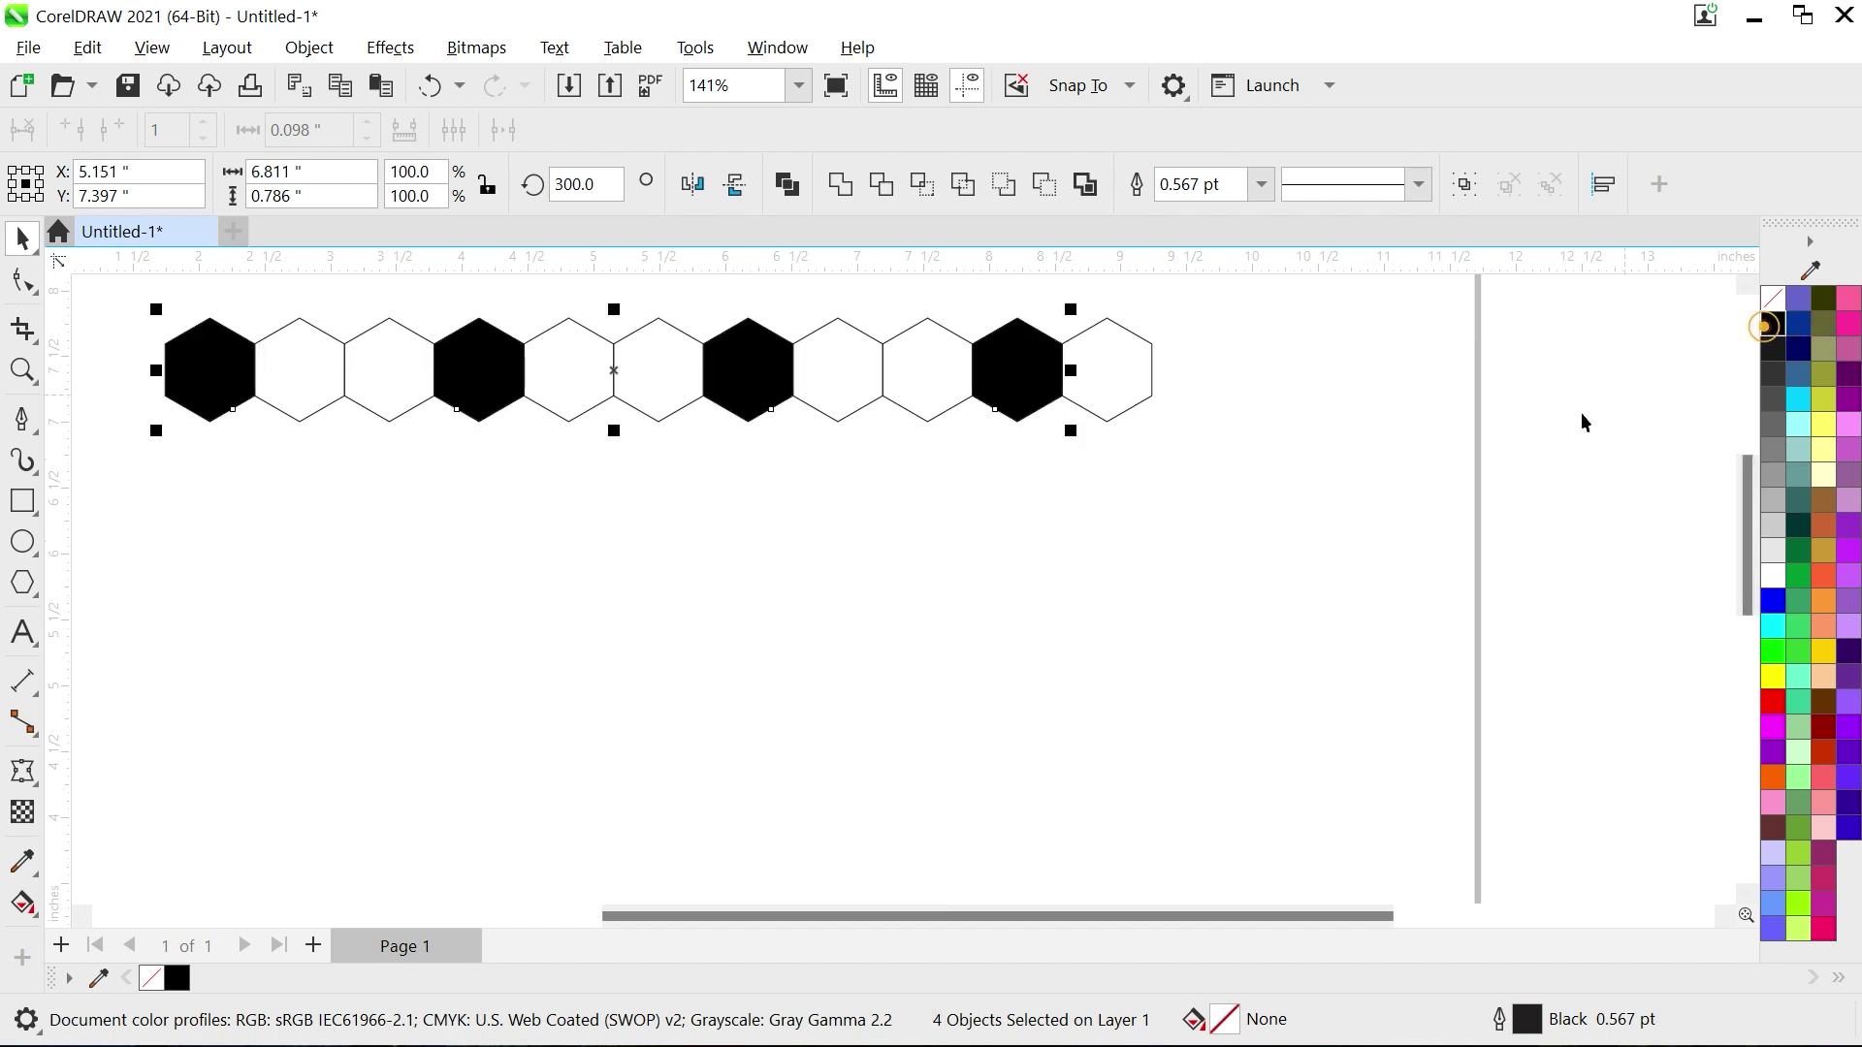
click(1351, 478)
scroll(1351, 478, down, 1)
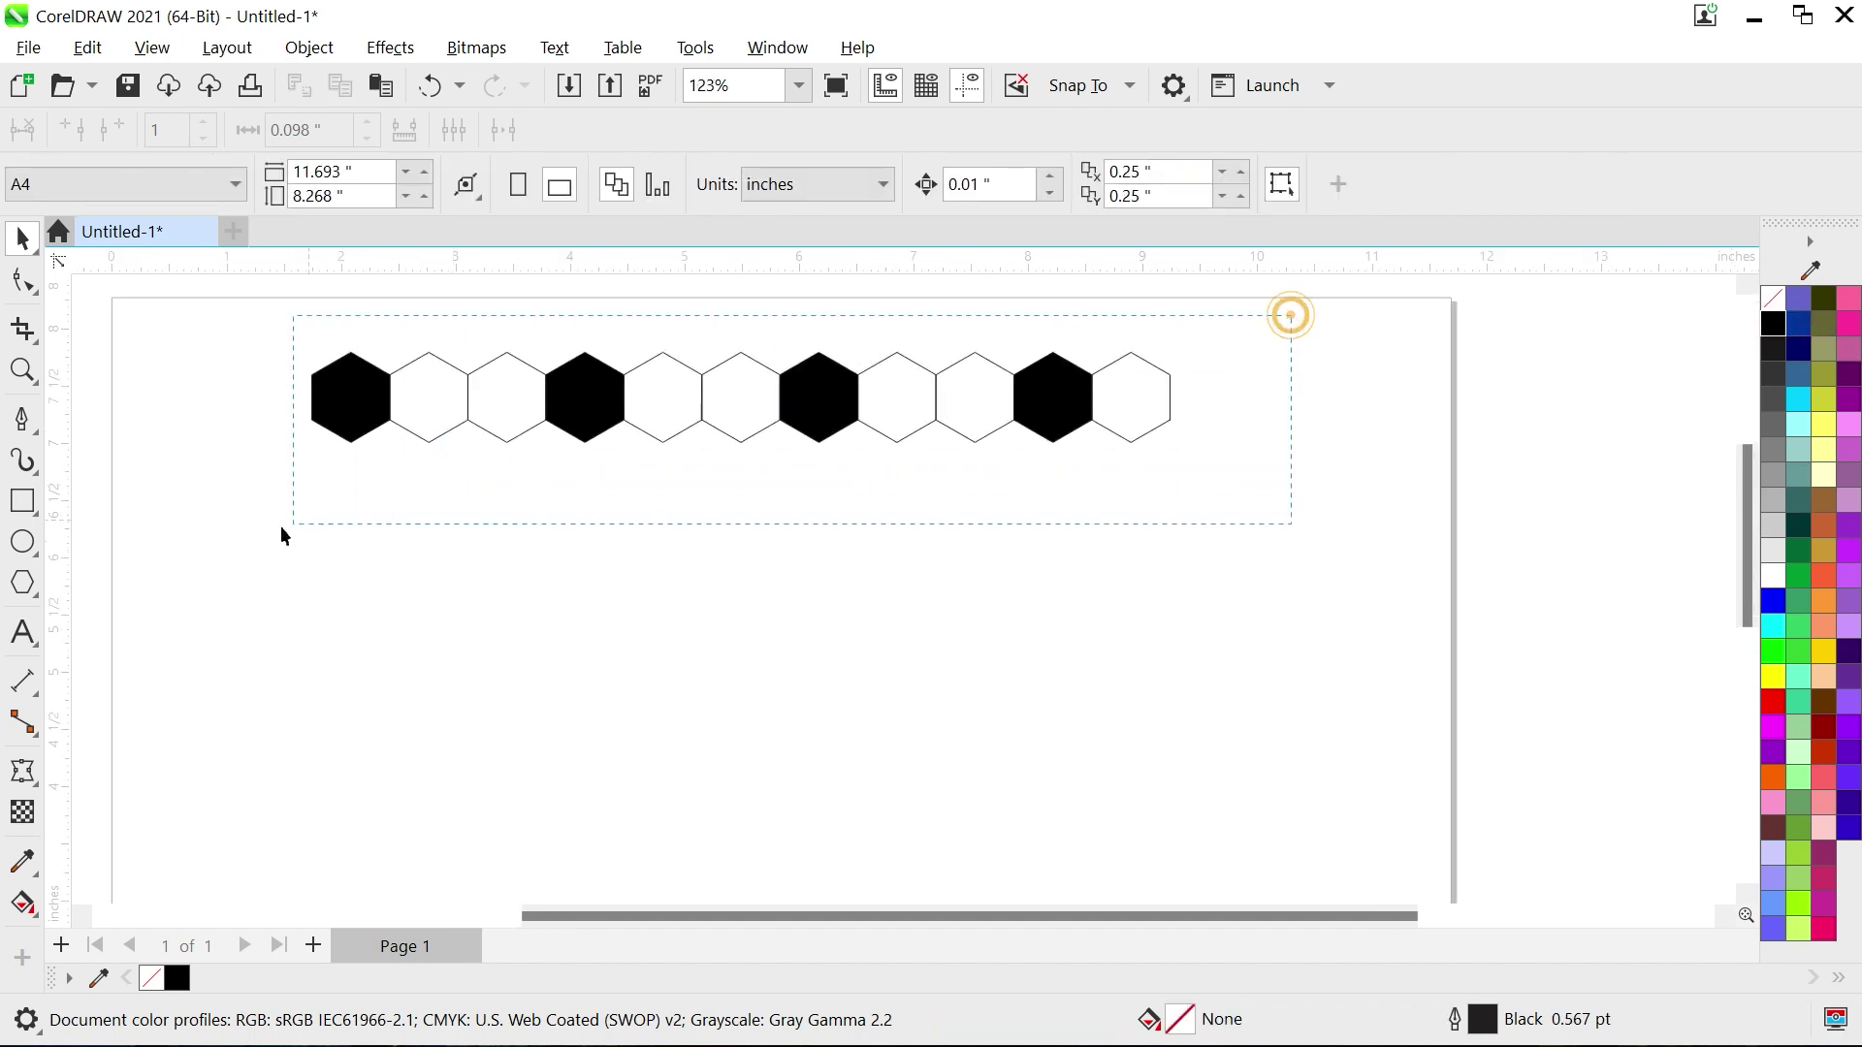
Step: Place an offset copy of the hexagon row interlocking beneath it
drag(282, 525, 281, 528)
mouse_move(375, 460)
mouse_down()
mouse_move(501, 560)
mouse_move(495, 533)
mouse_up()
scroll(499, 523, up, 2)
scroll(498, 523, down, 2)
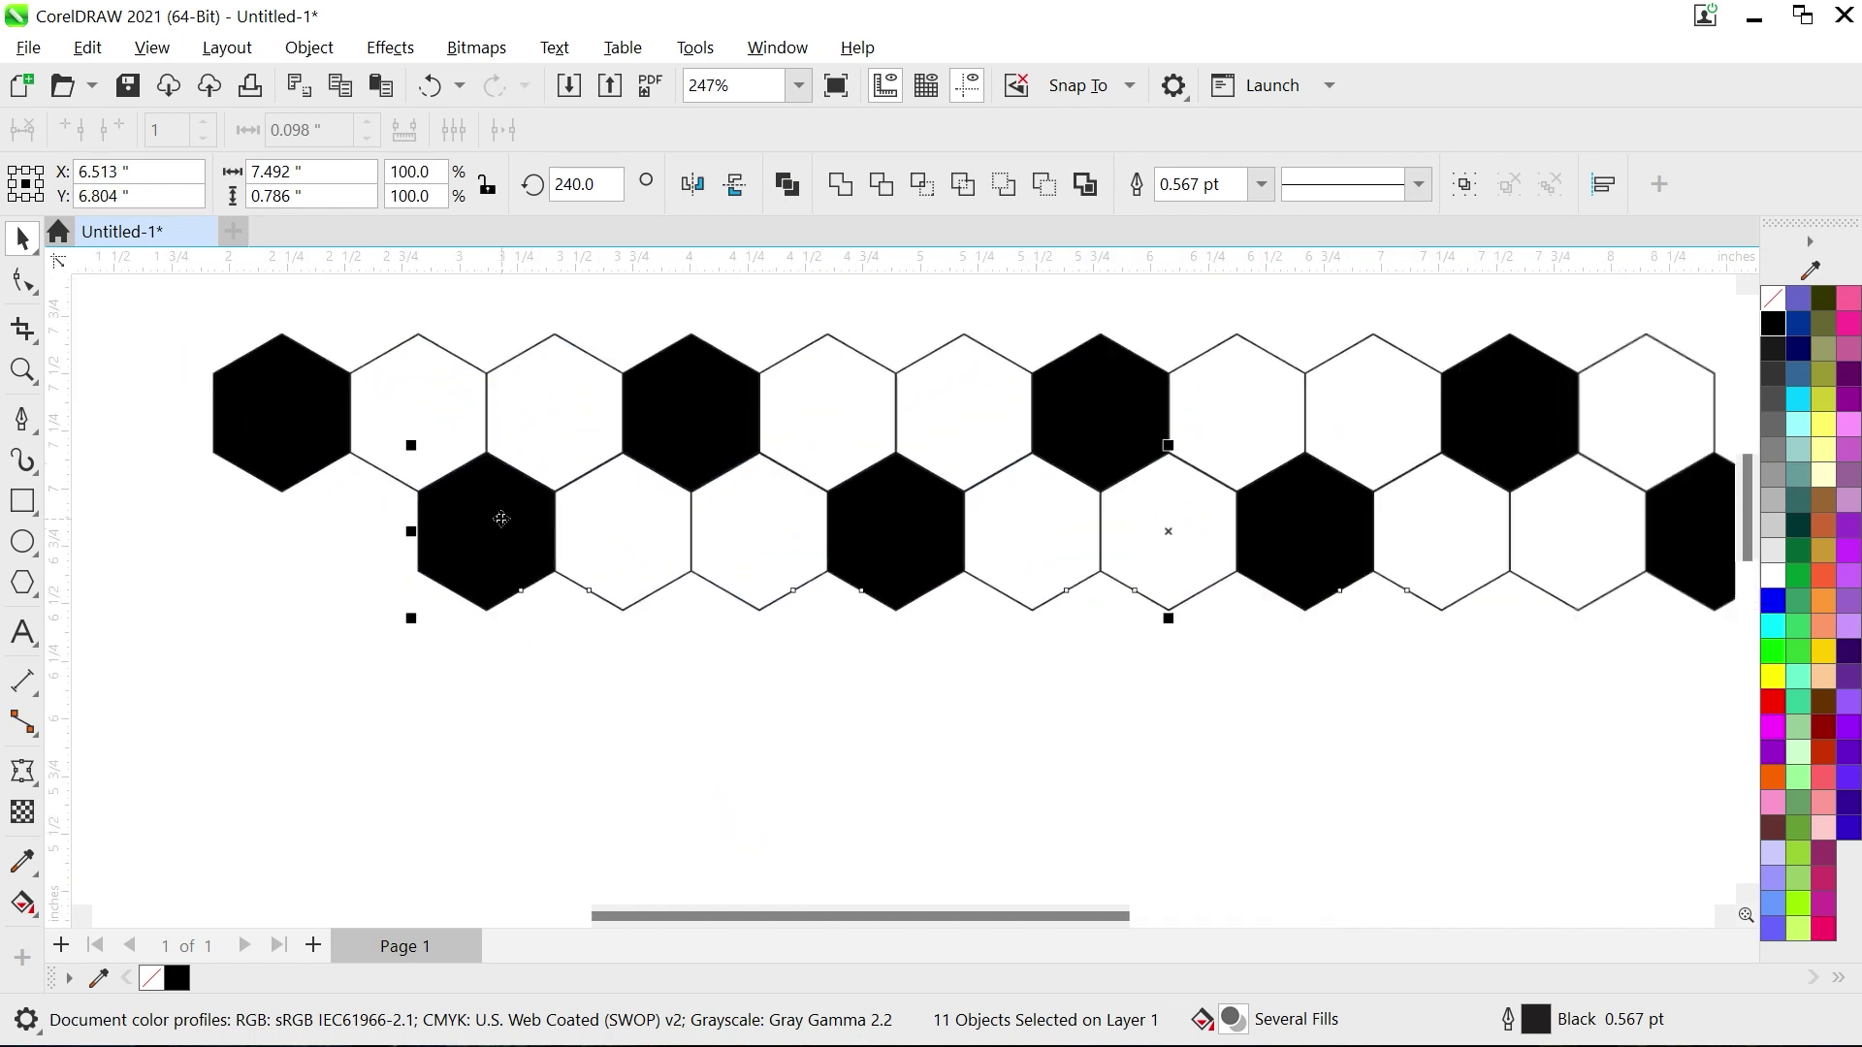
Step: Copy both rows downward and repeat twice to make eight interlocking rows
drag(1526, 354, 229, 654)
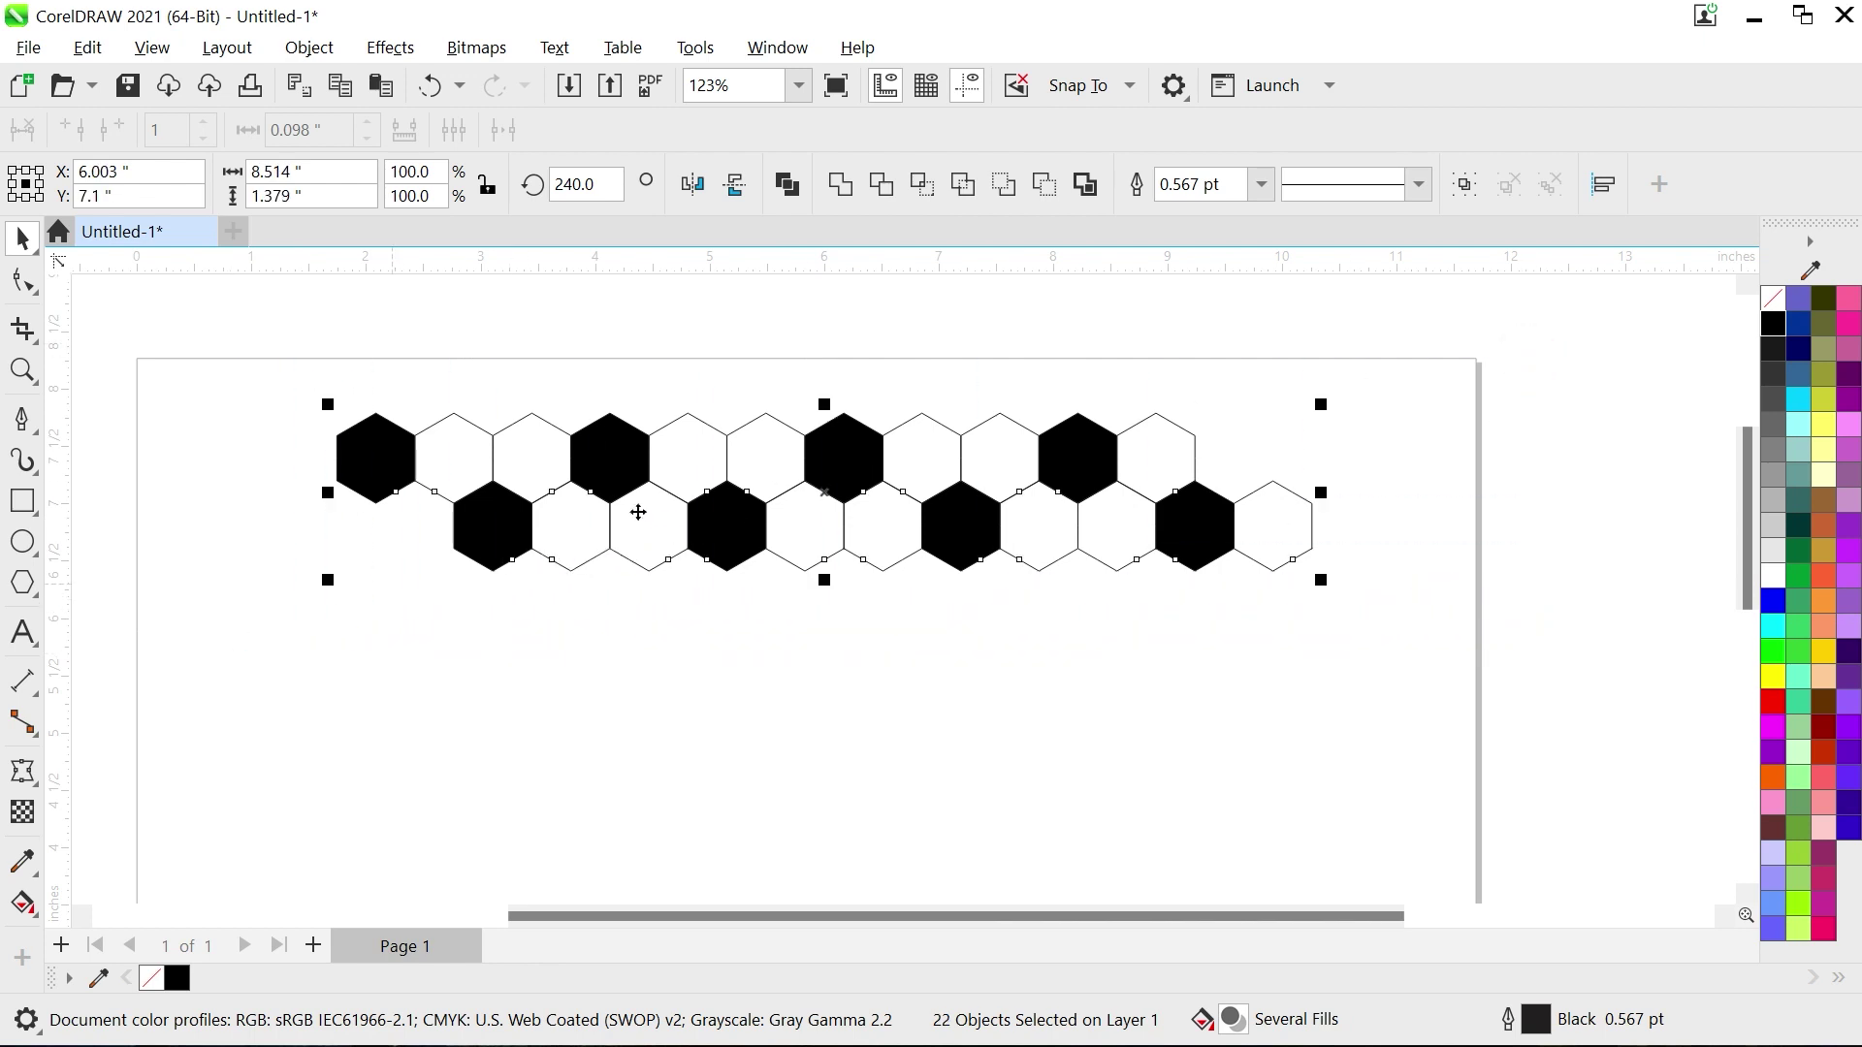
mouse_move(628, 467)
mouse_down()
mouse_move(614, 642)
mouse_move(612, 603)
mouse_up()
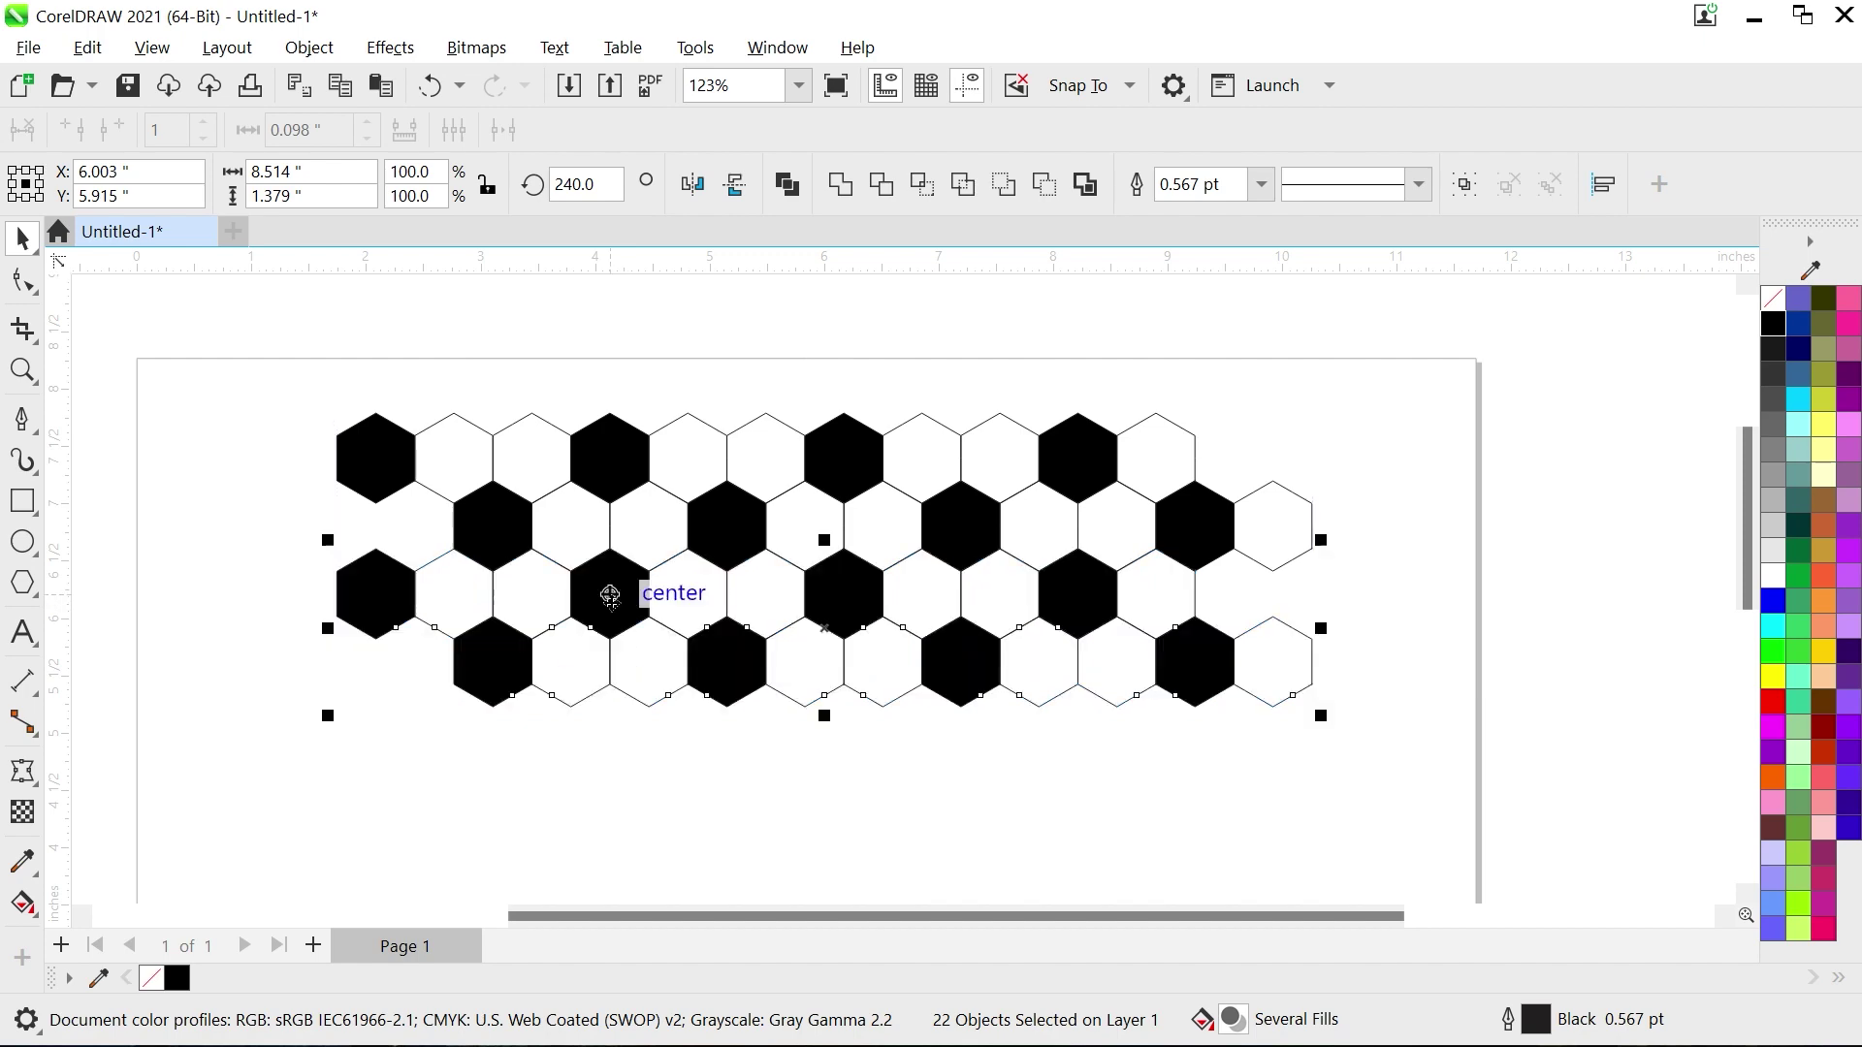
scroll(612, 603, up, 3)
scroll(612, 603, down, 3)
key(ctrl+r)
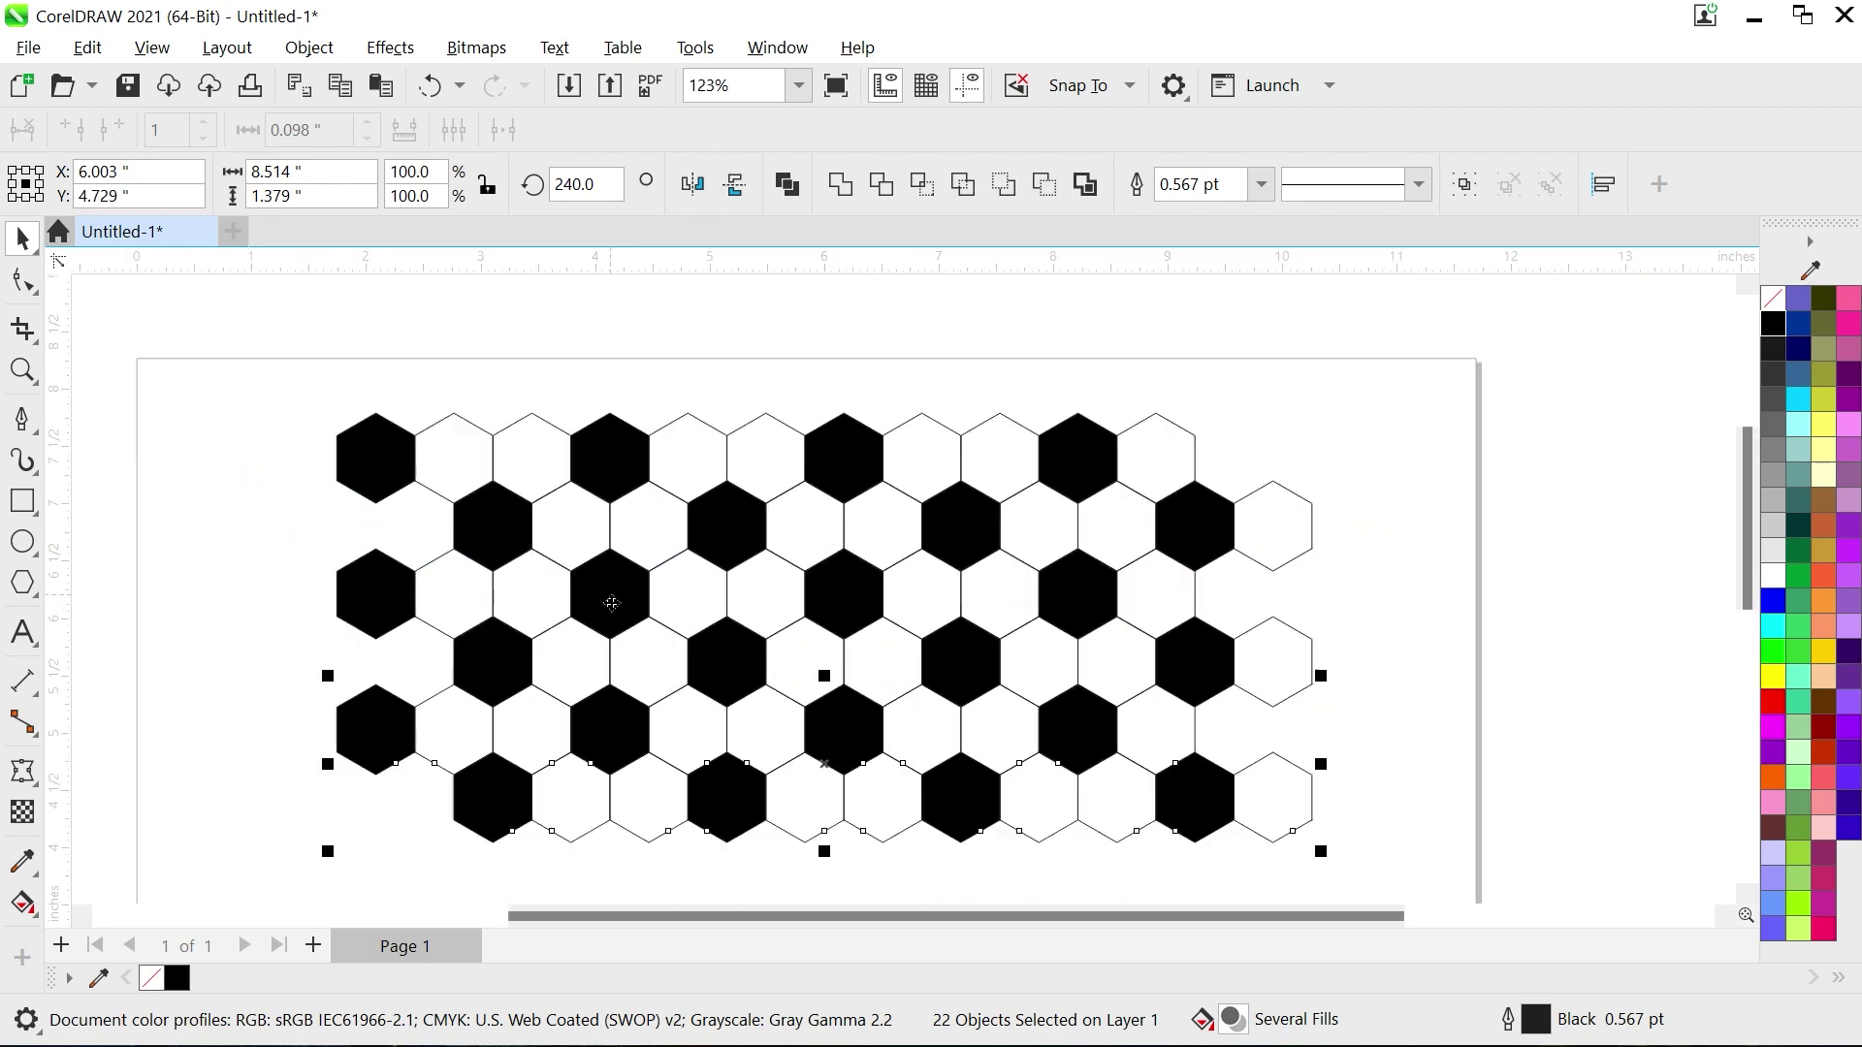
key(ctrl+r)
scroll(765, 478, down, 1)
scroll(765, 478, down, 1)
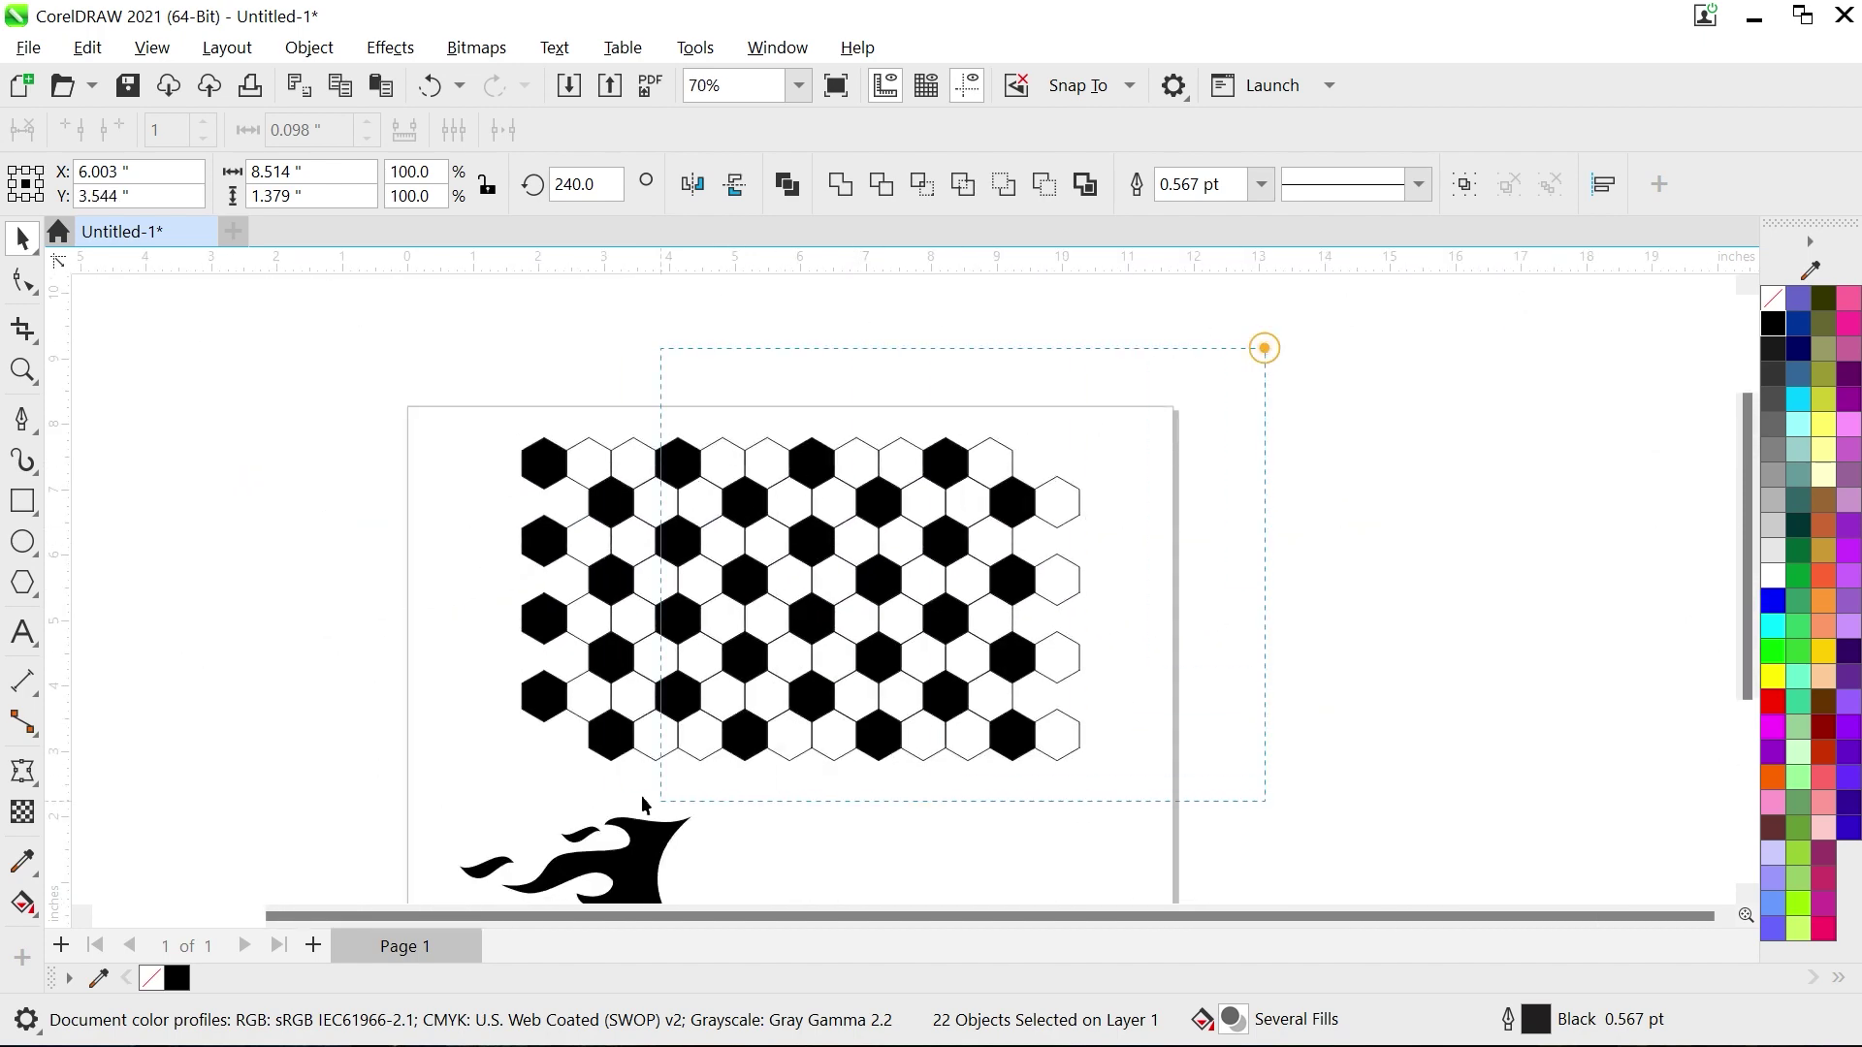
Step: Select the entire hexagon grid and move it up the page
key(ctrl+a)
drag(768, 614, 831, 490)
scroll(509, 565, up, 2)
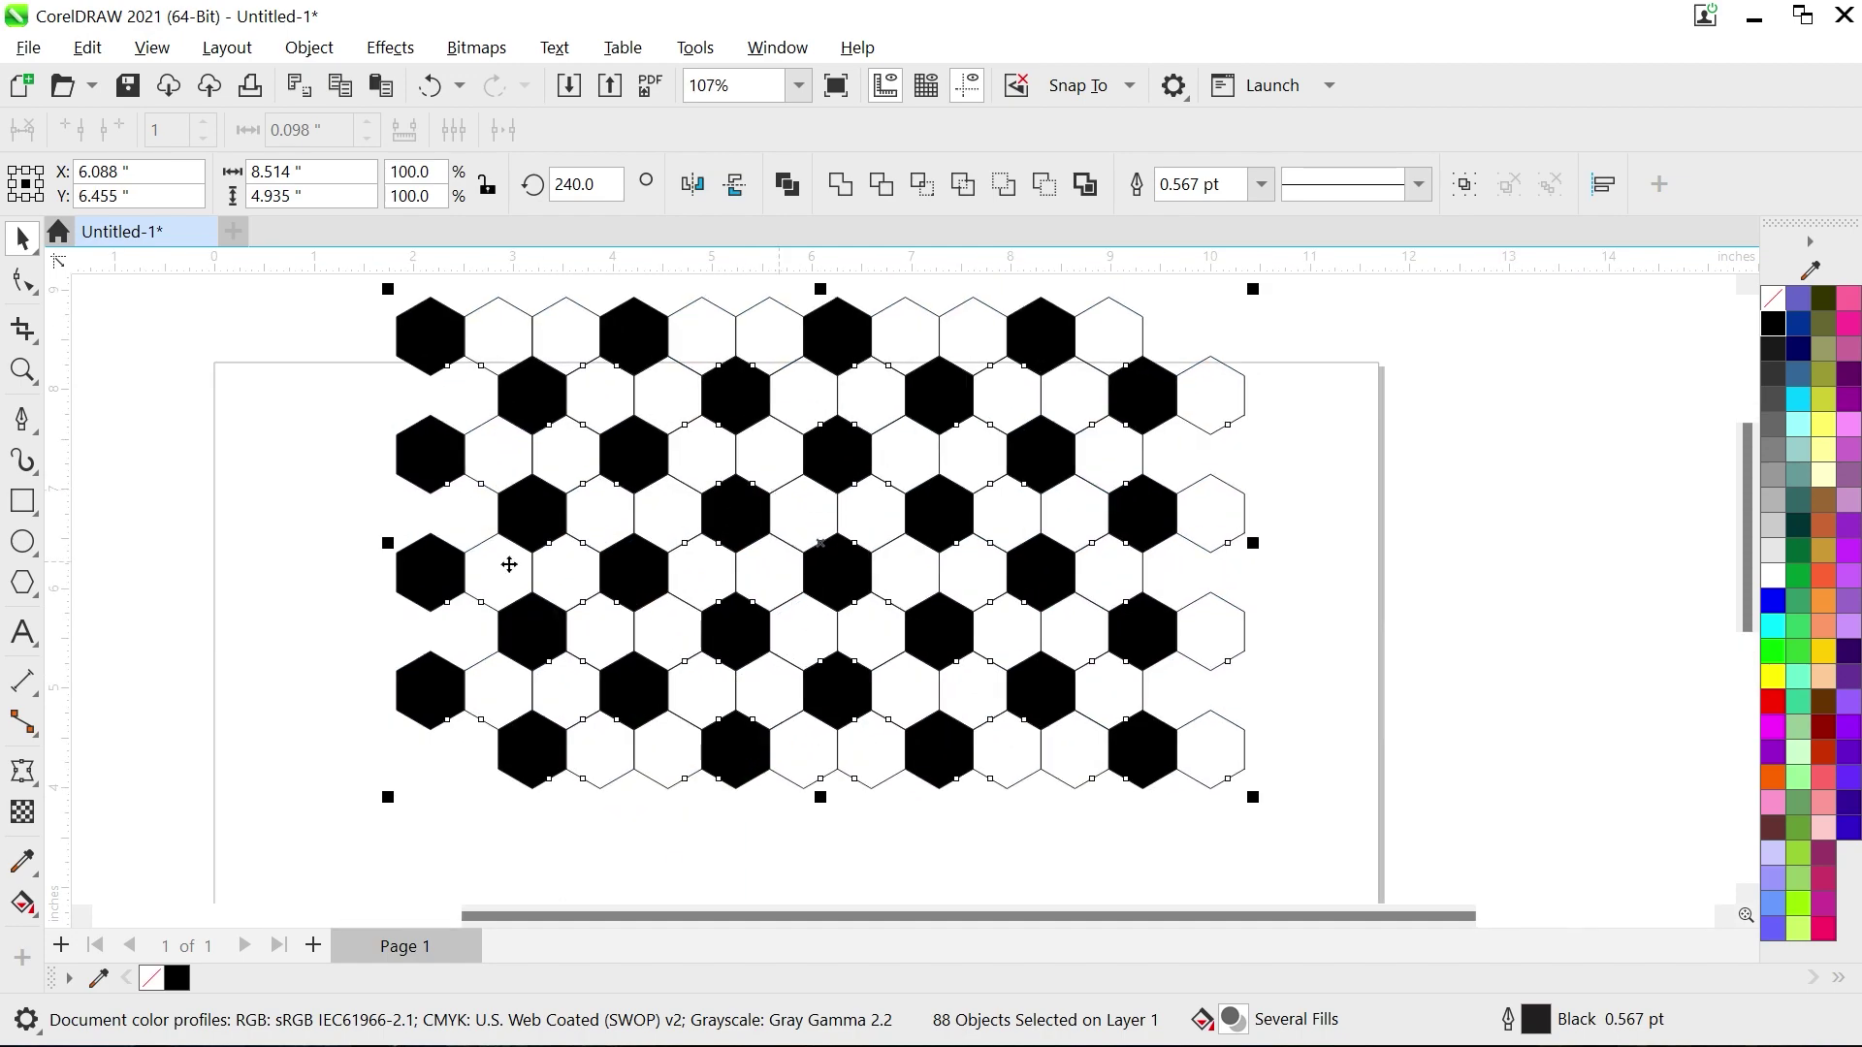
click(253, 433)
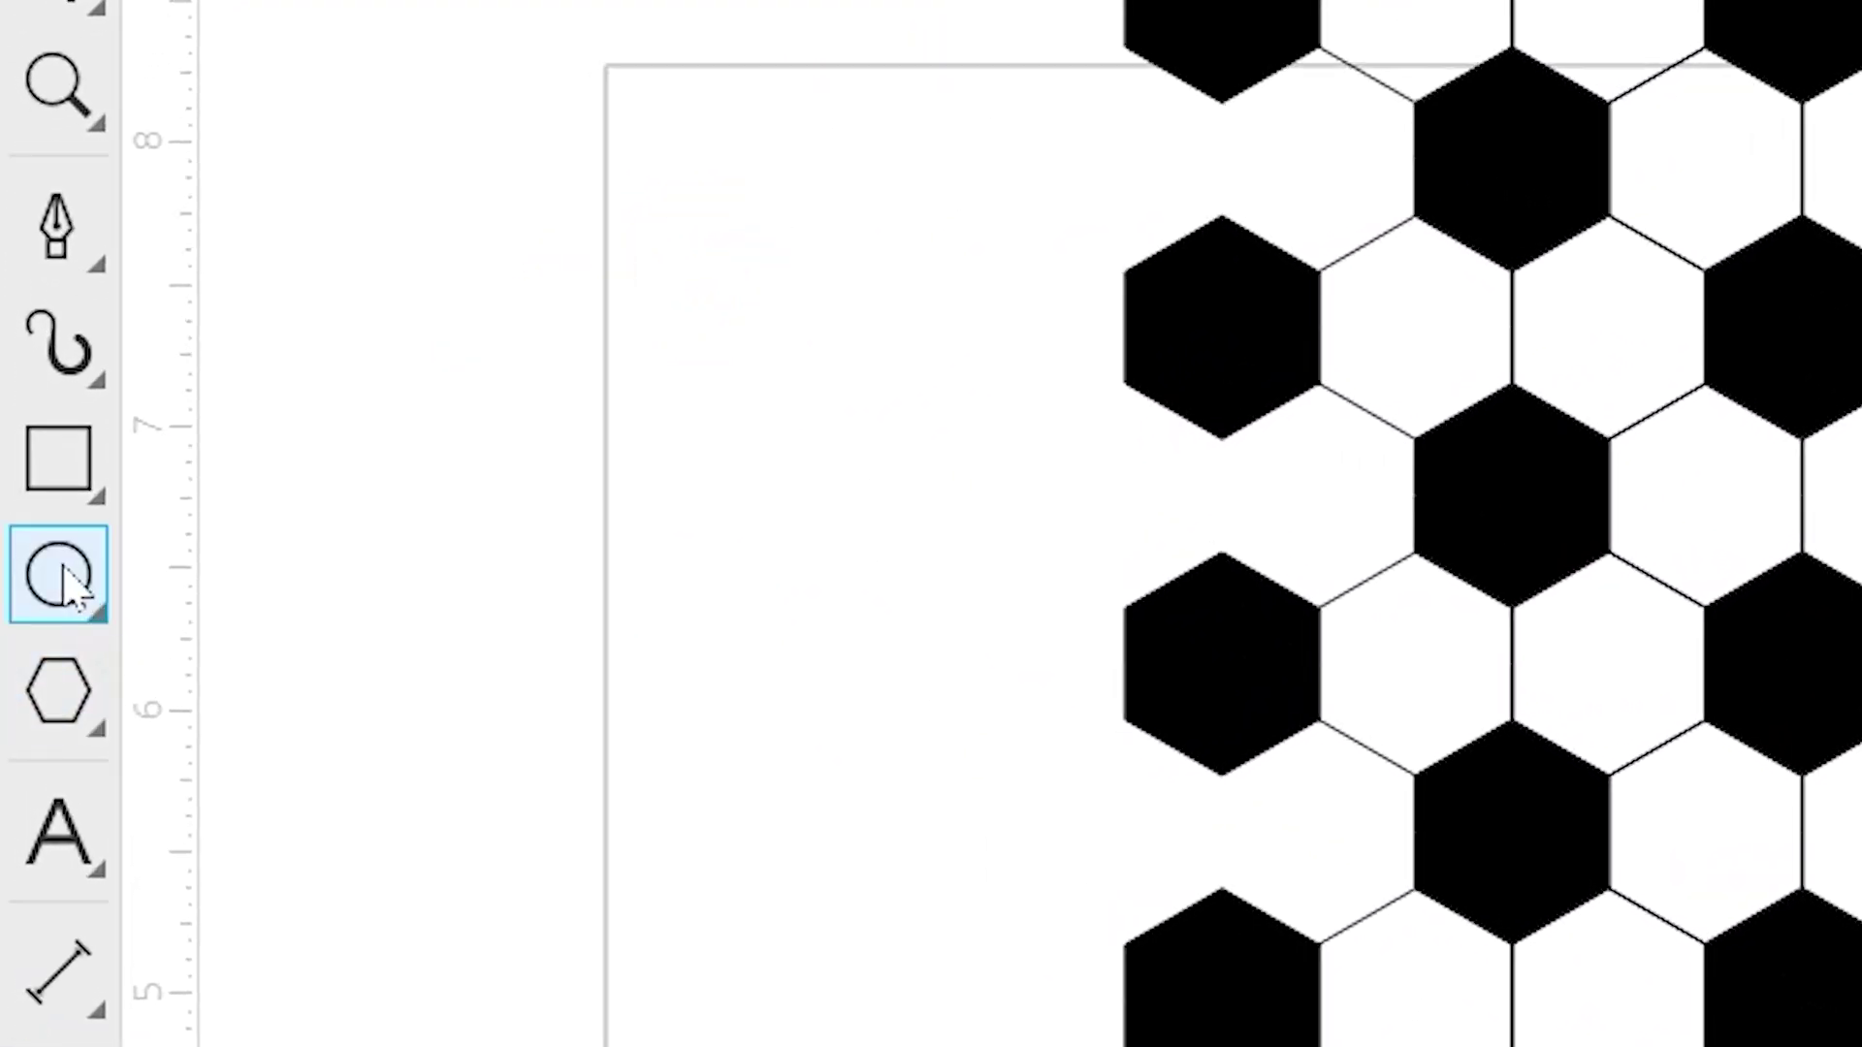
Step: Draw a circle and center it over a black hexagon in the grid
click(25, 538)
drag(122, 396, 613, 808)
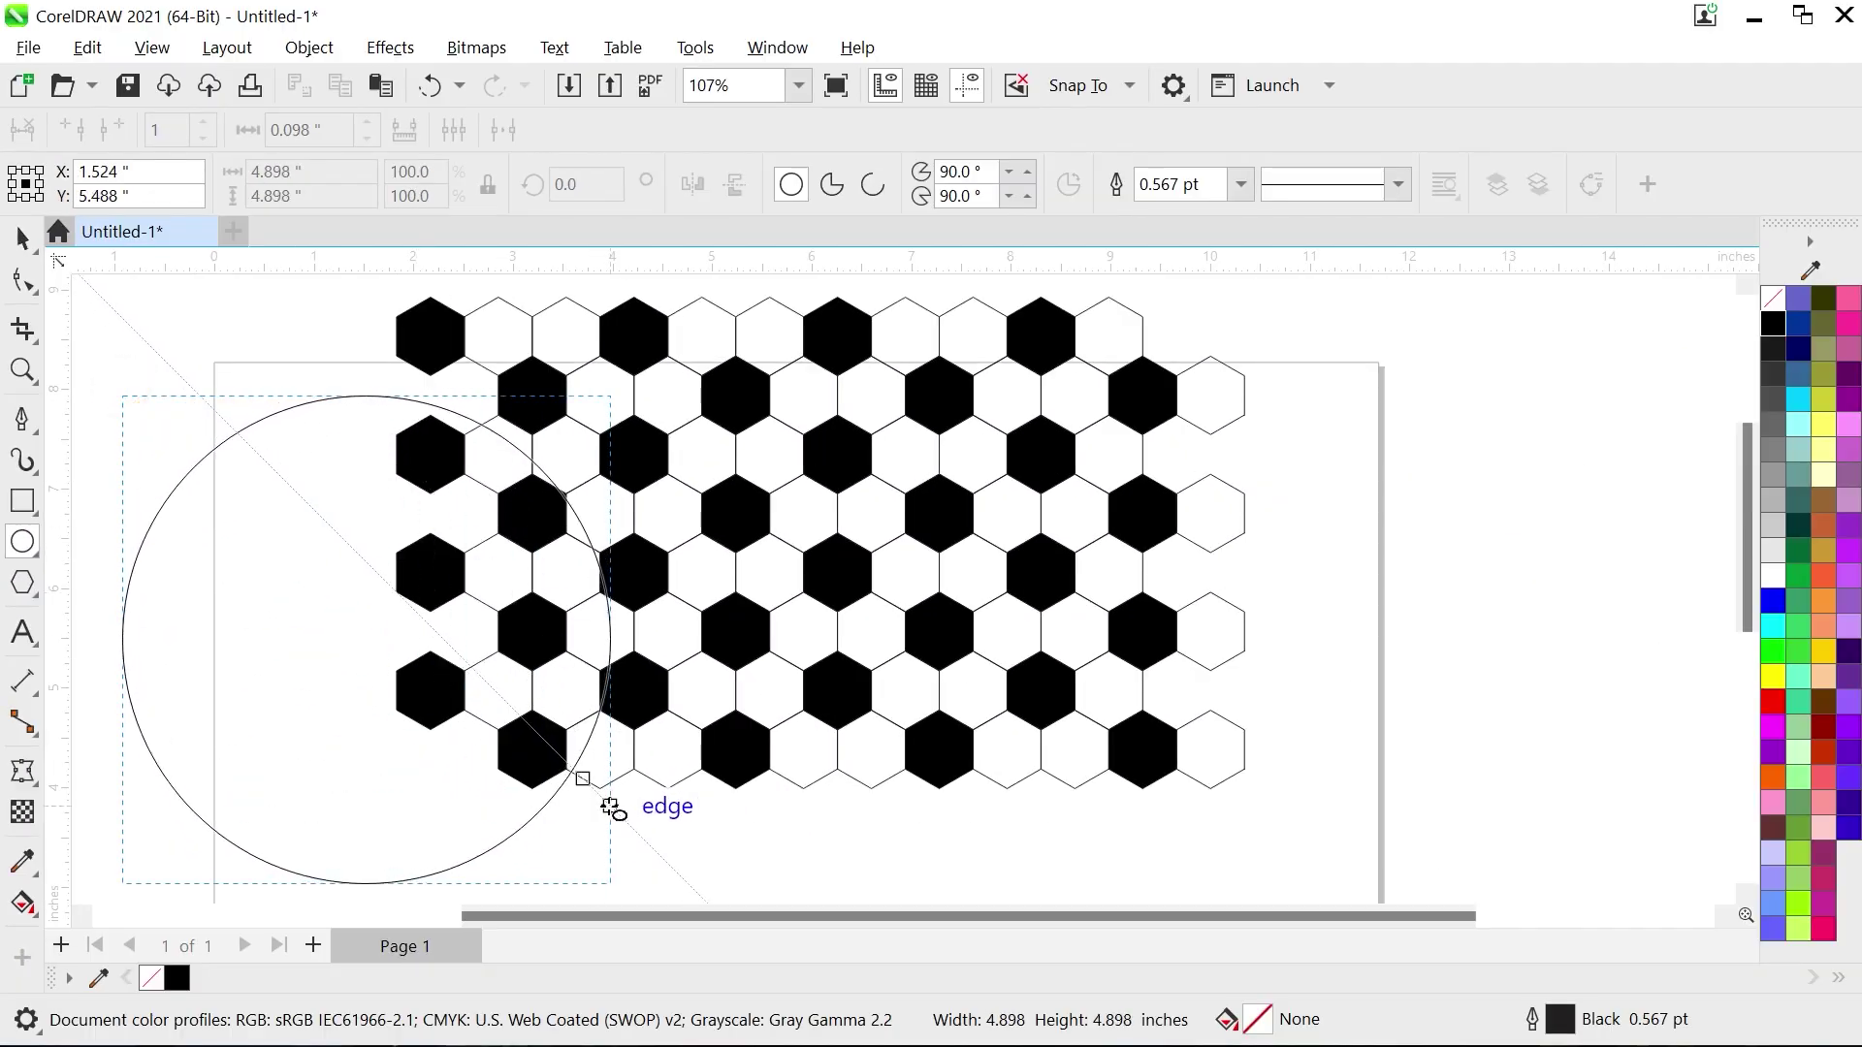
drag(392, 790, 856, 711)
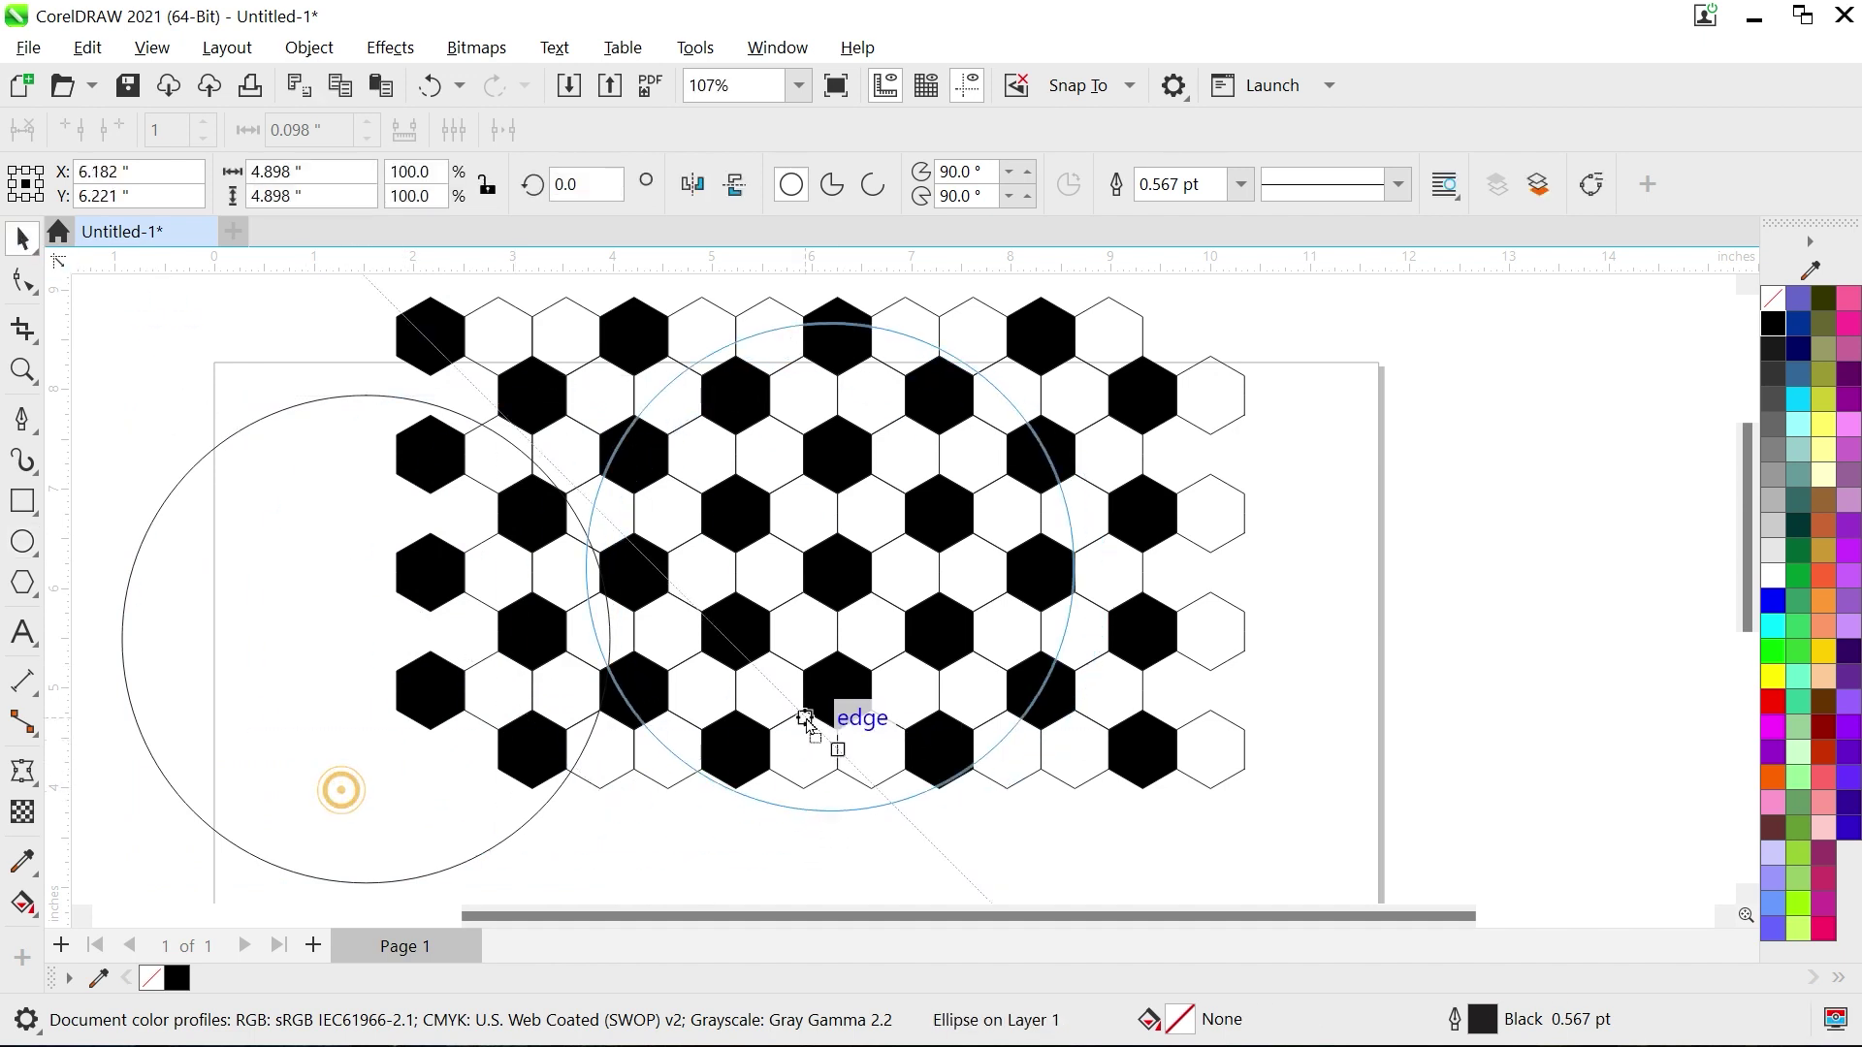
mouse_move(1083, 822)
mouse_down()
mouse_move(911, 829)
mouse_move(801, 568)
mouse_up()
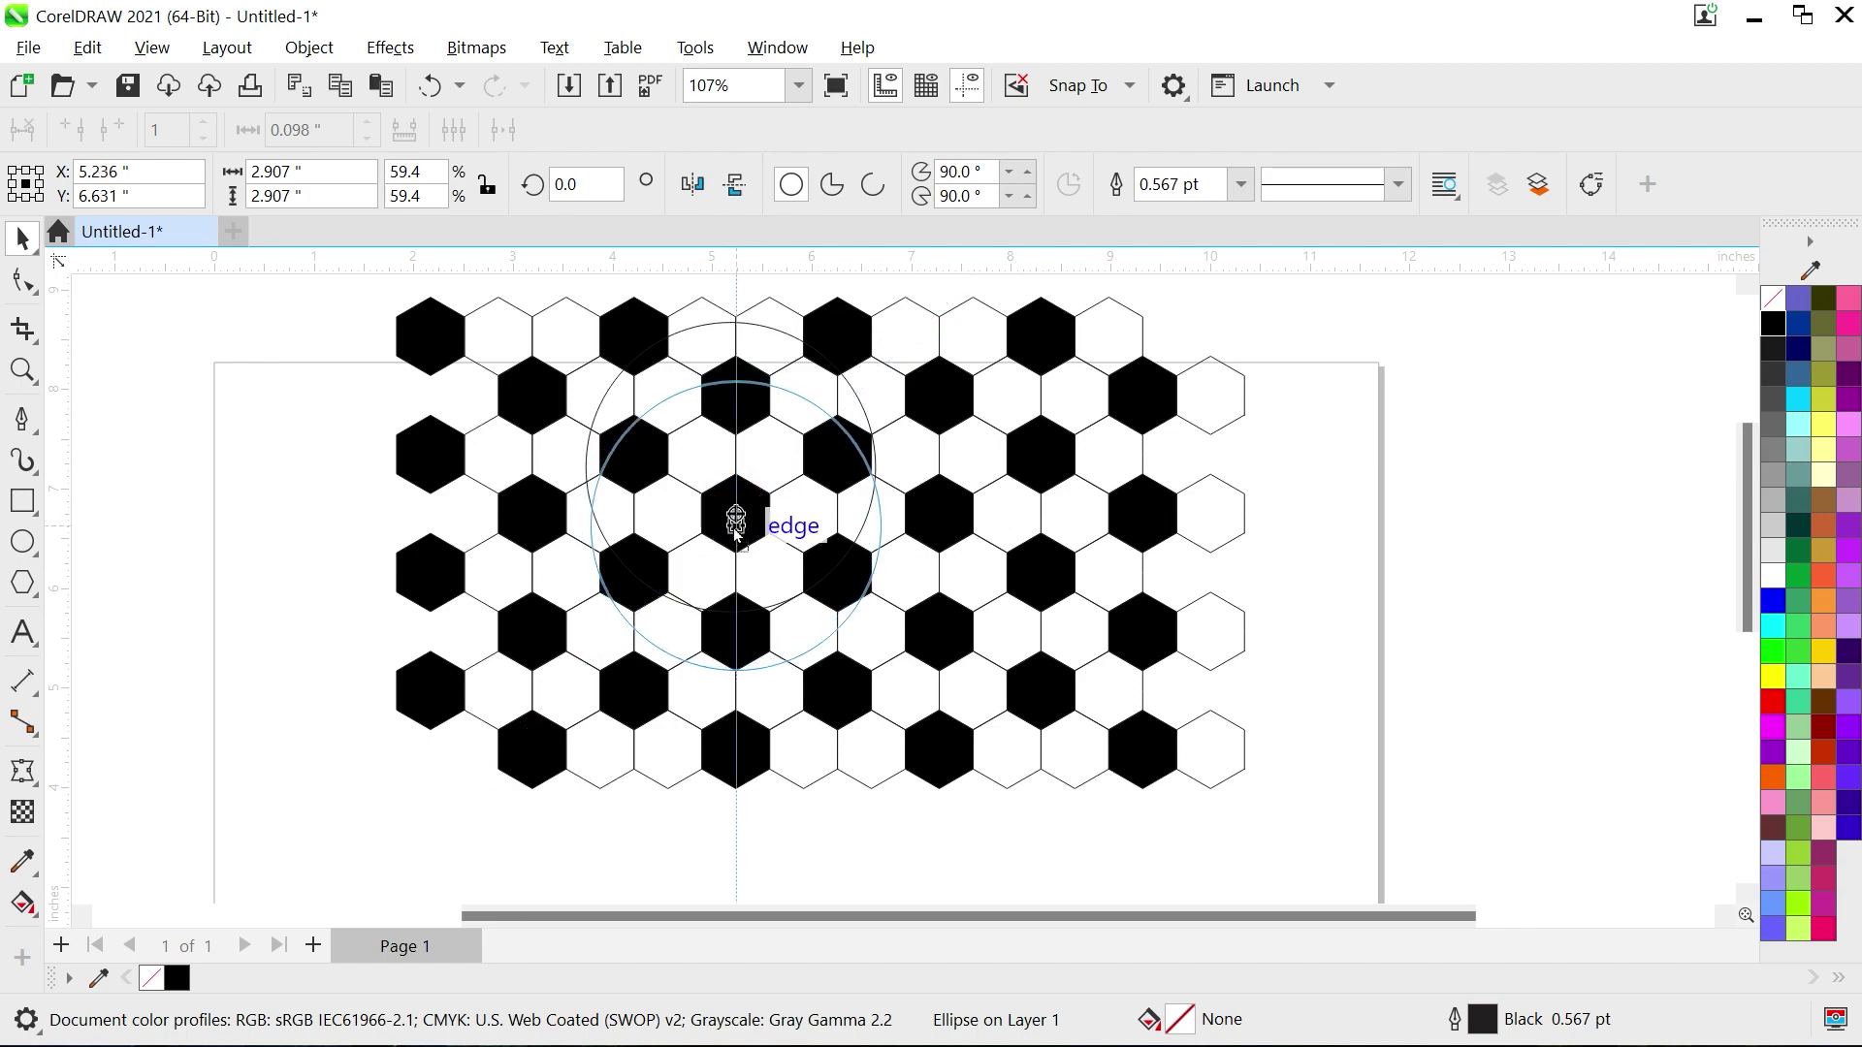
drag(729, 483, 766, 543)
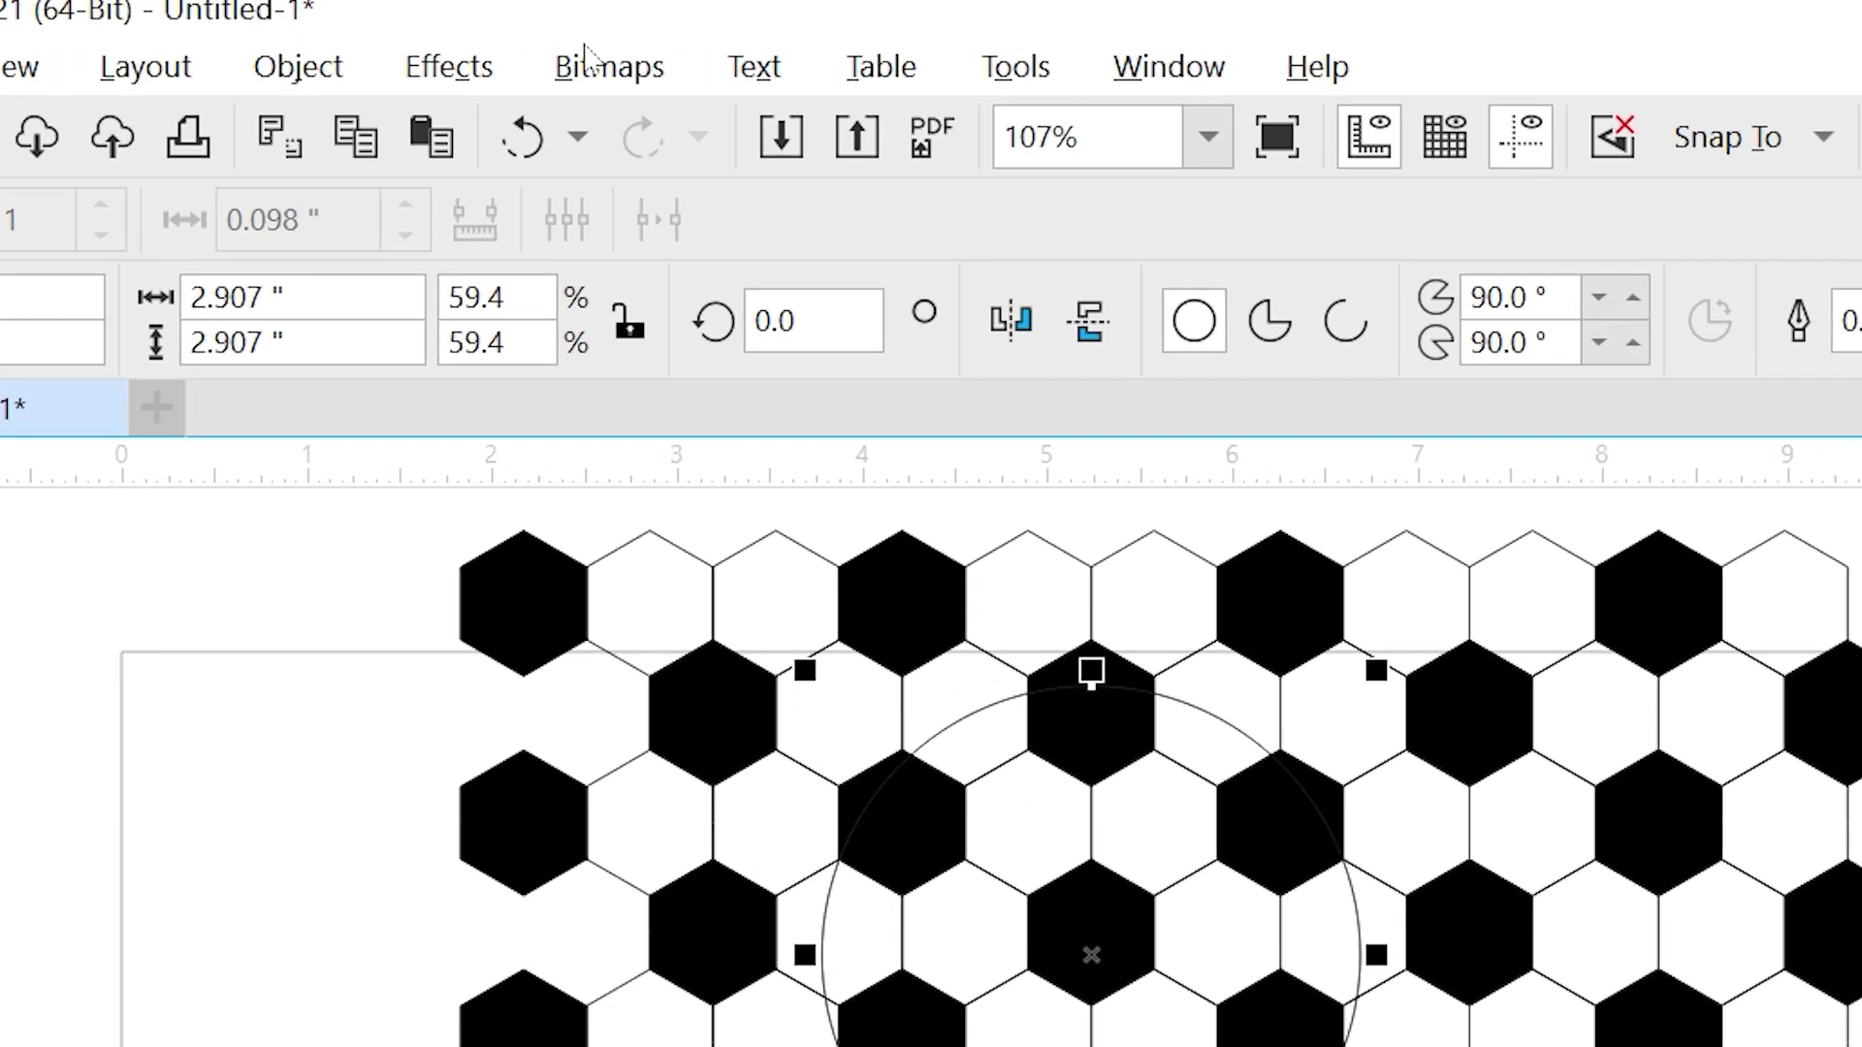
Step: Apply a frozen 100% Fish Eye lens to the circle and move the ball right of the page
click(390, 48)
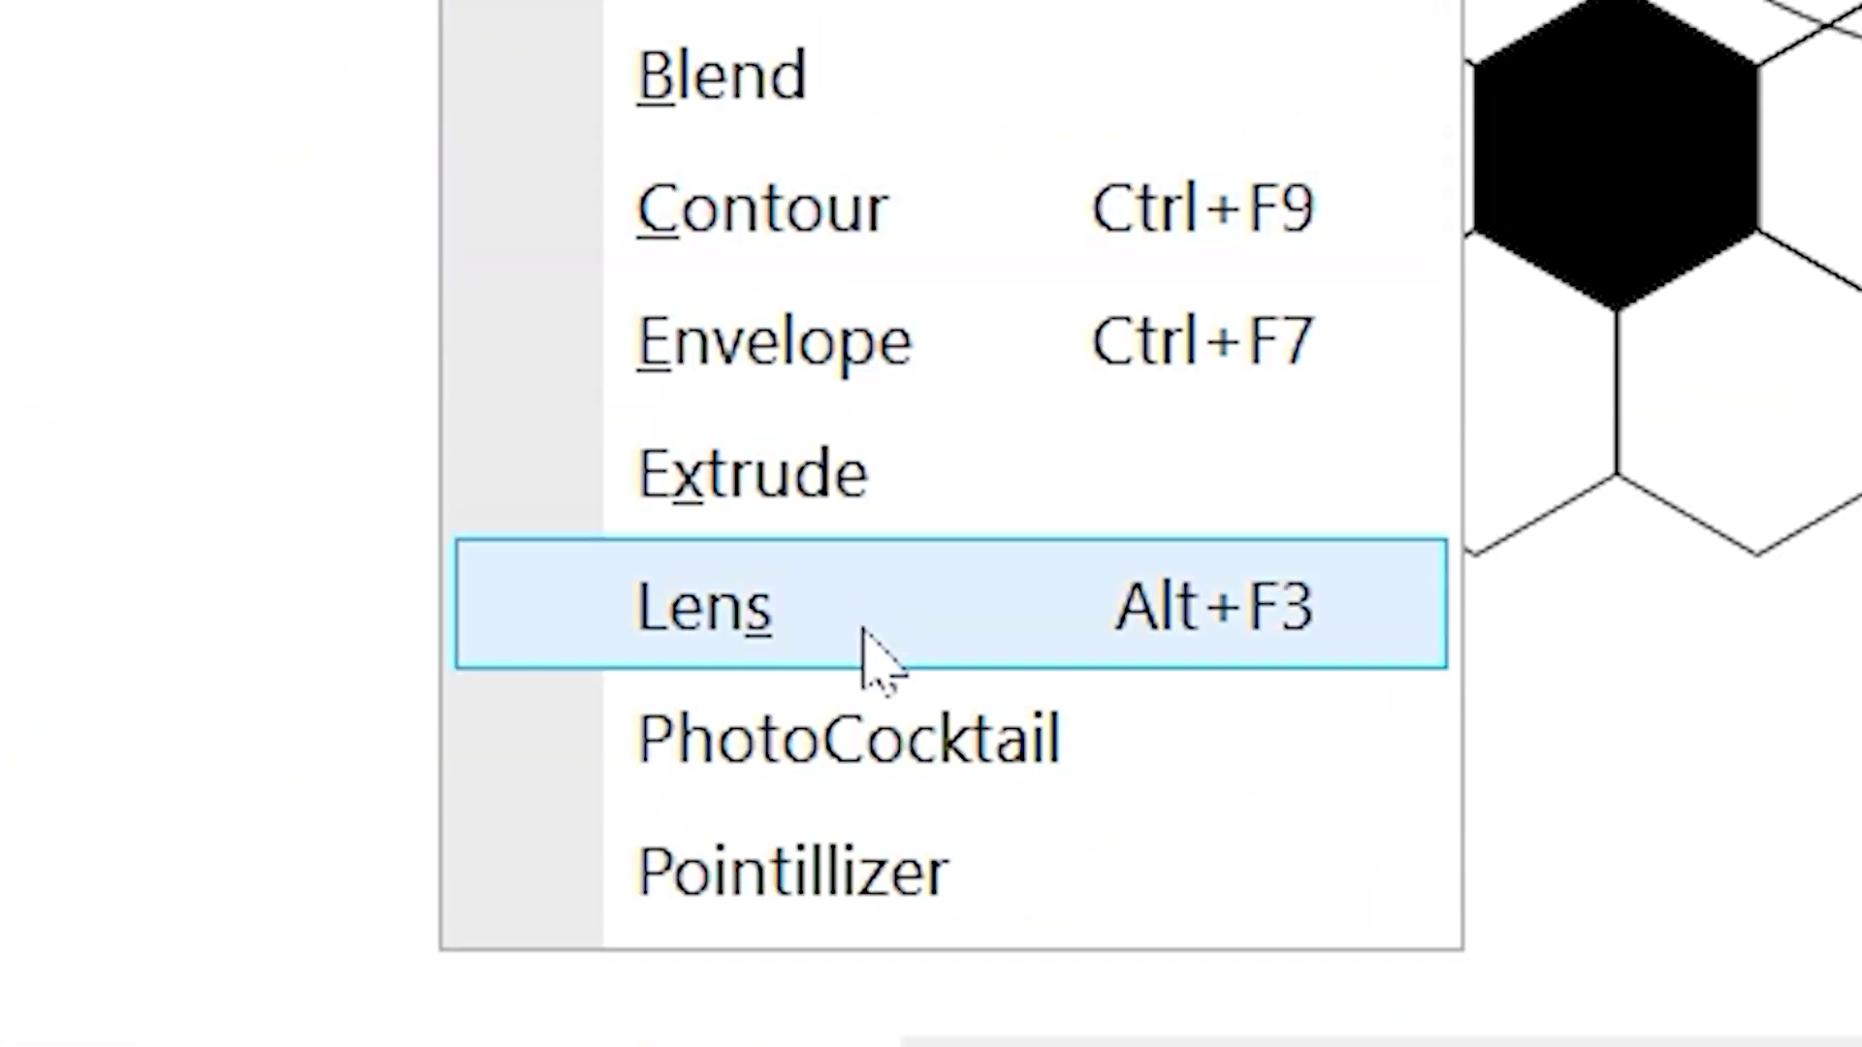
click(861, 625)
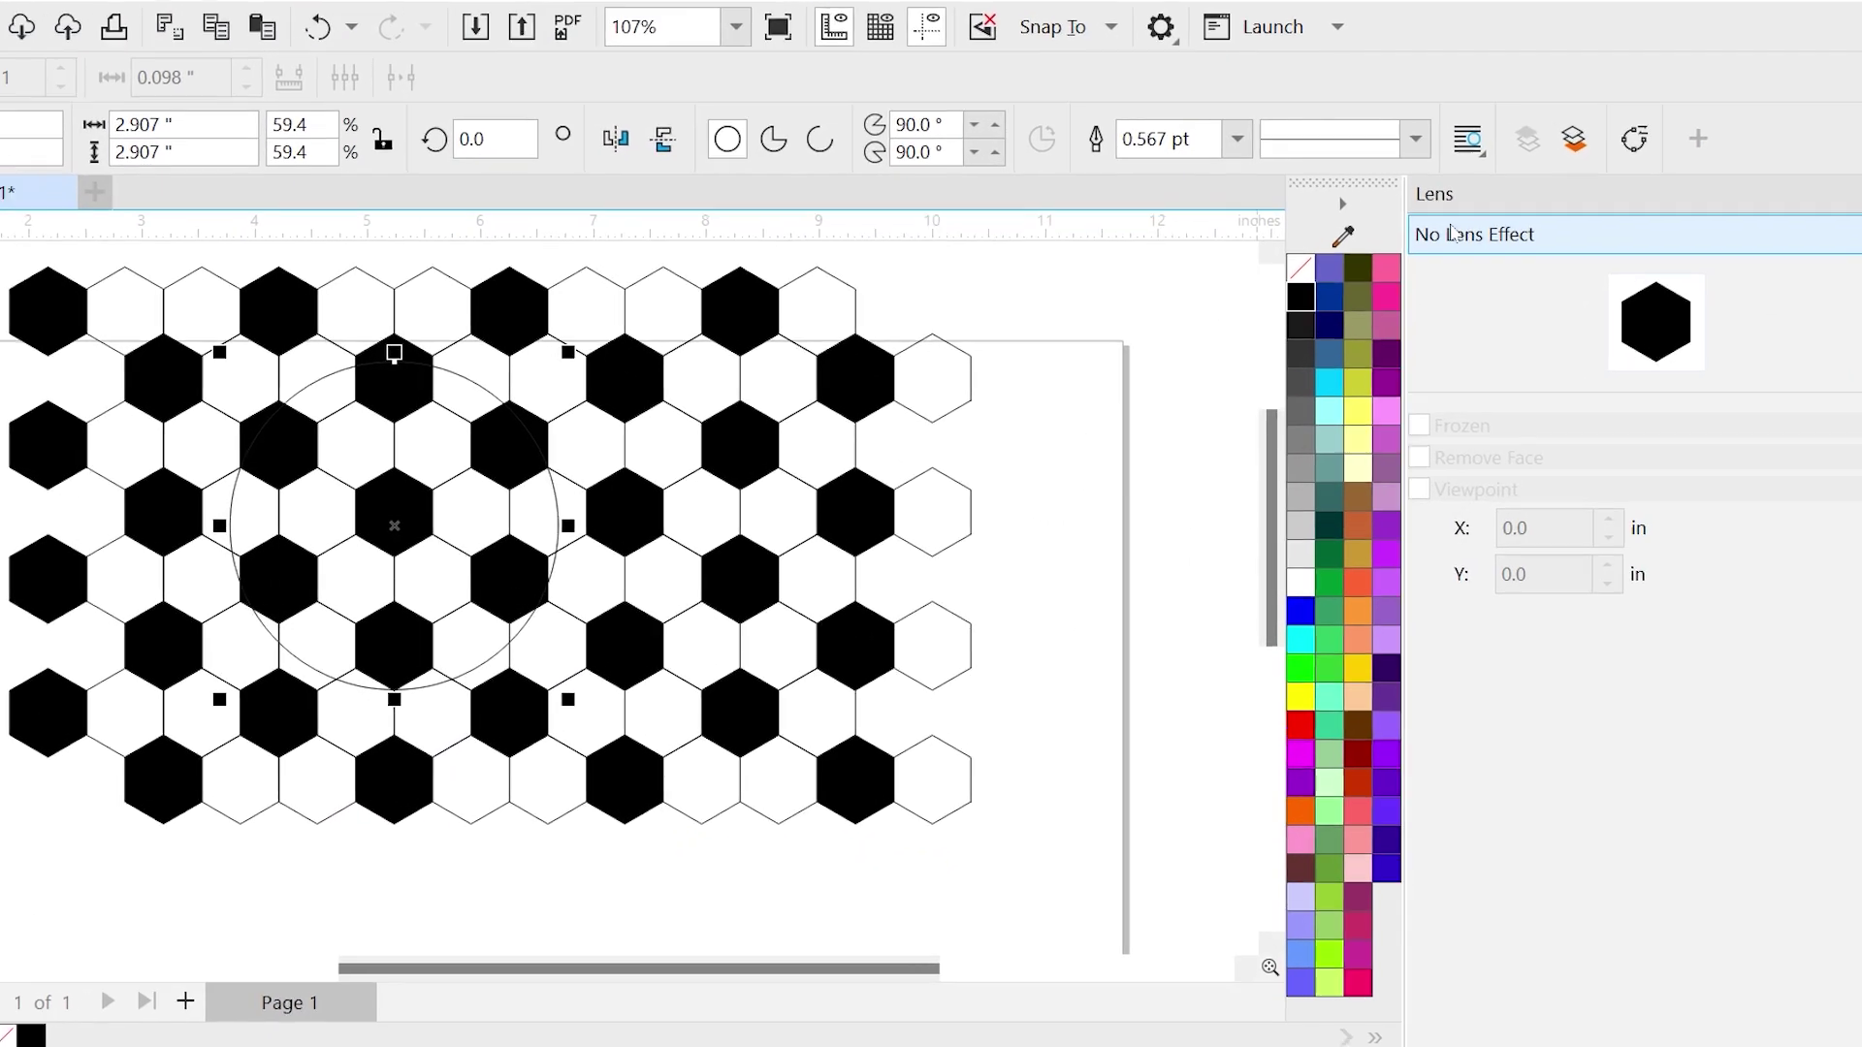
click(1430, 269)
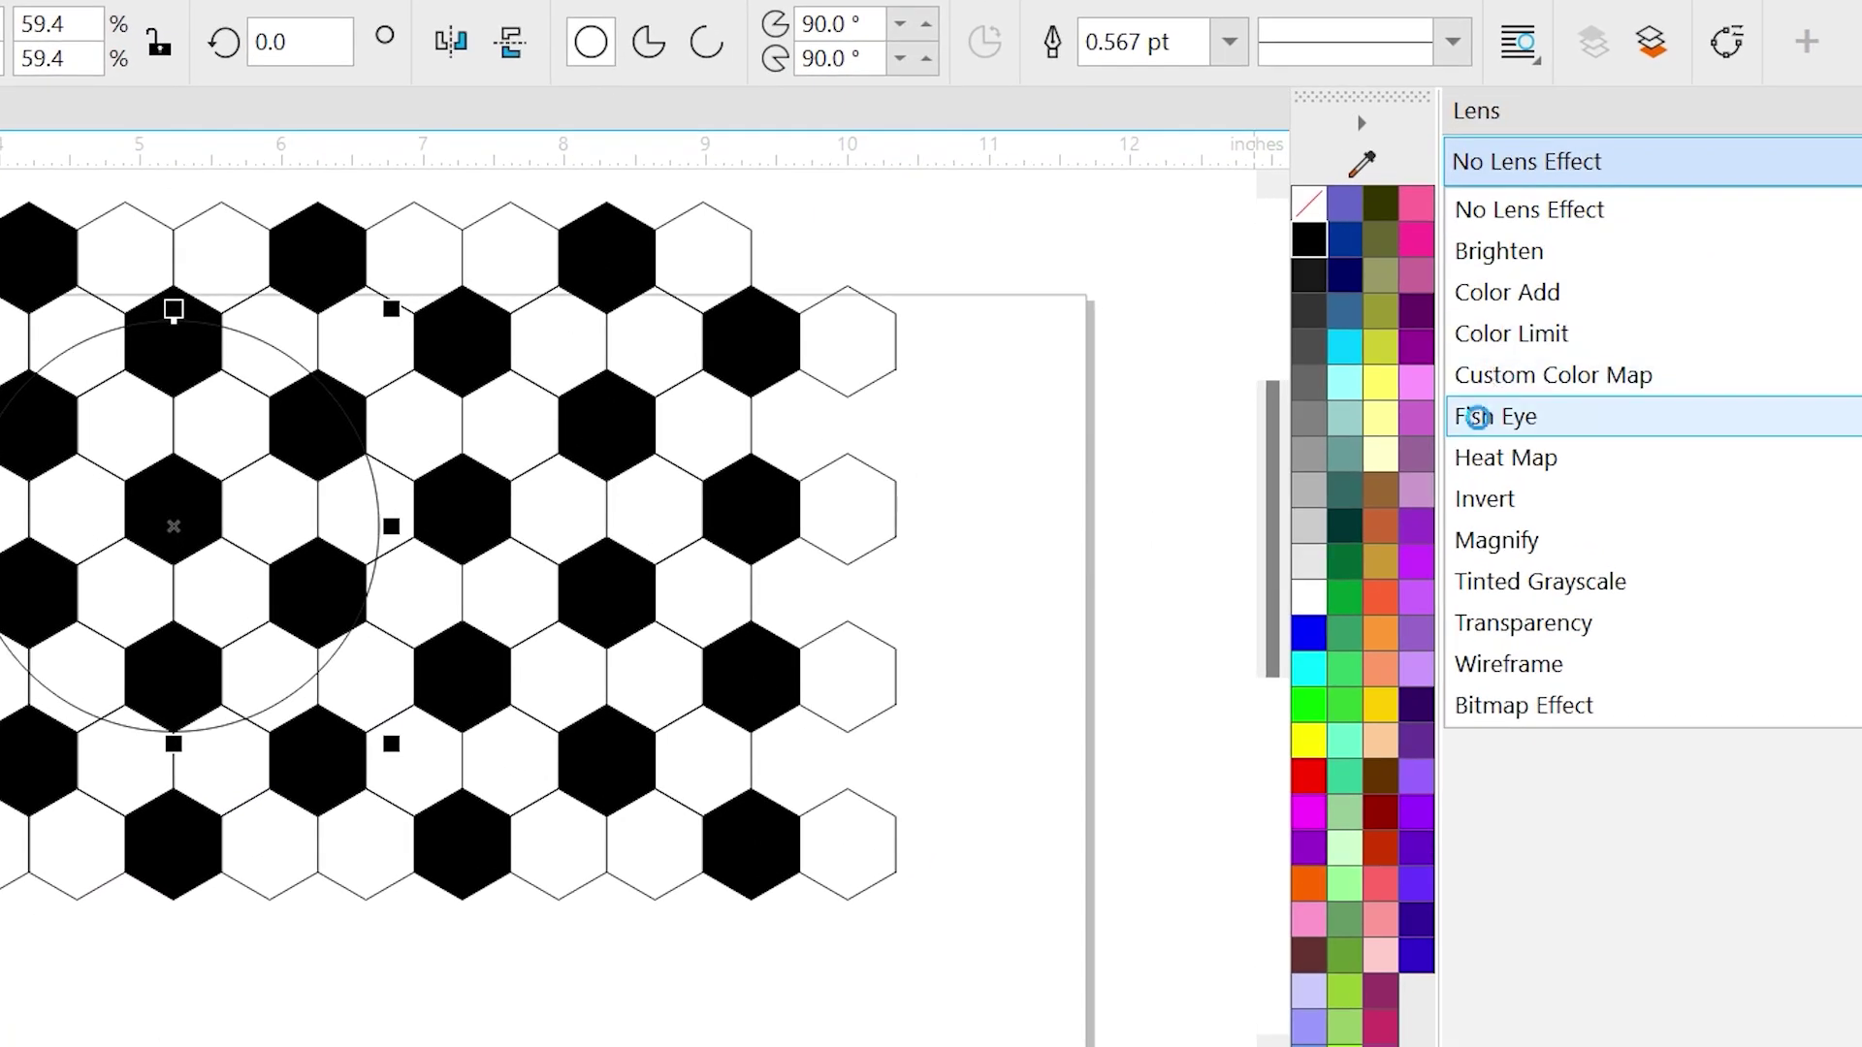
click(1479, 417)
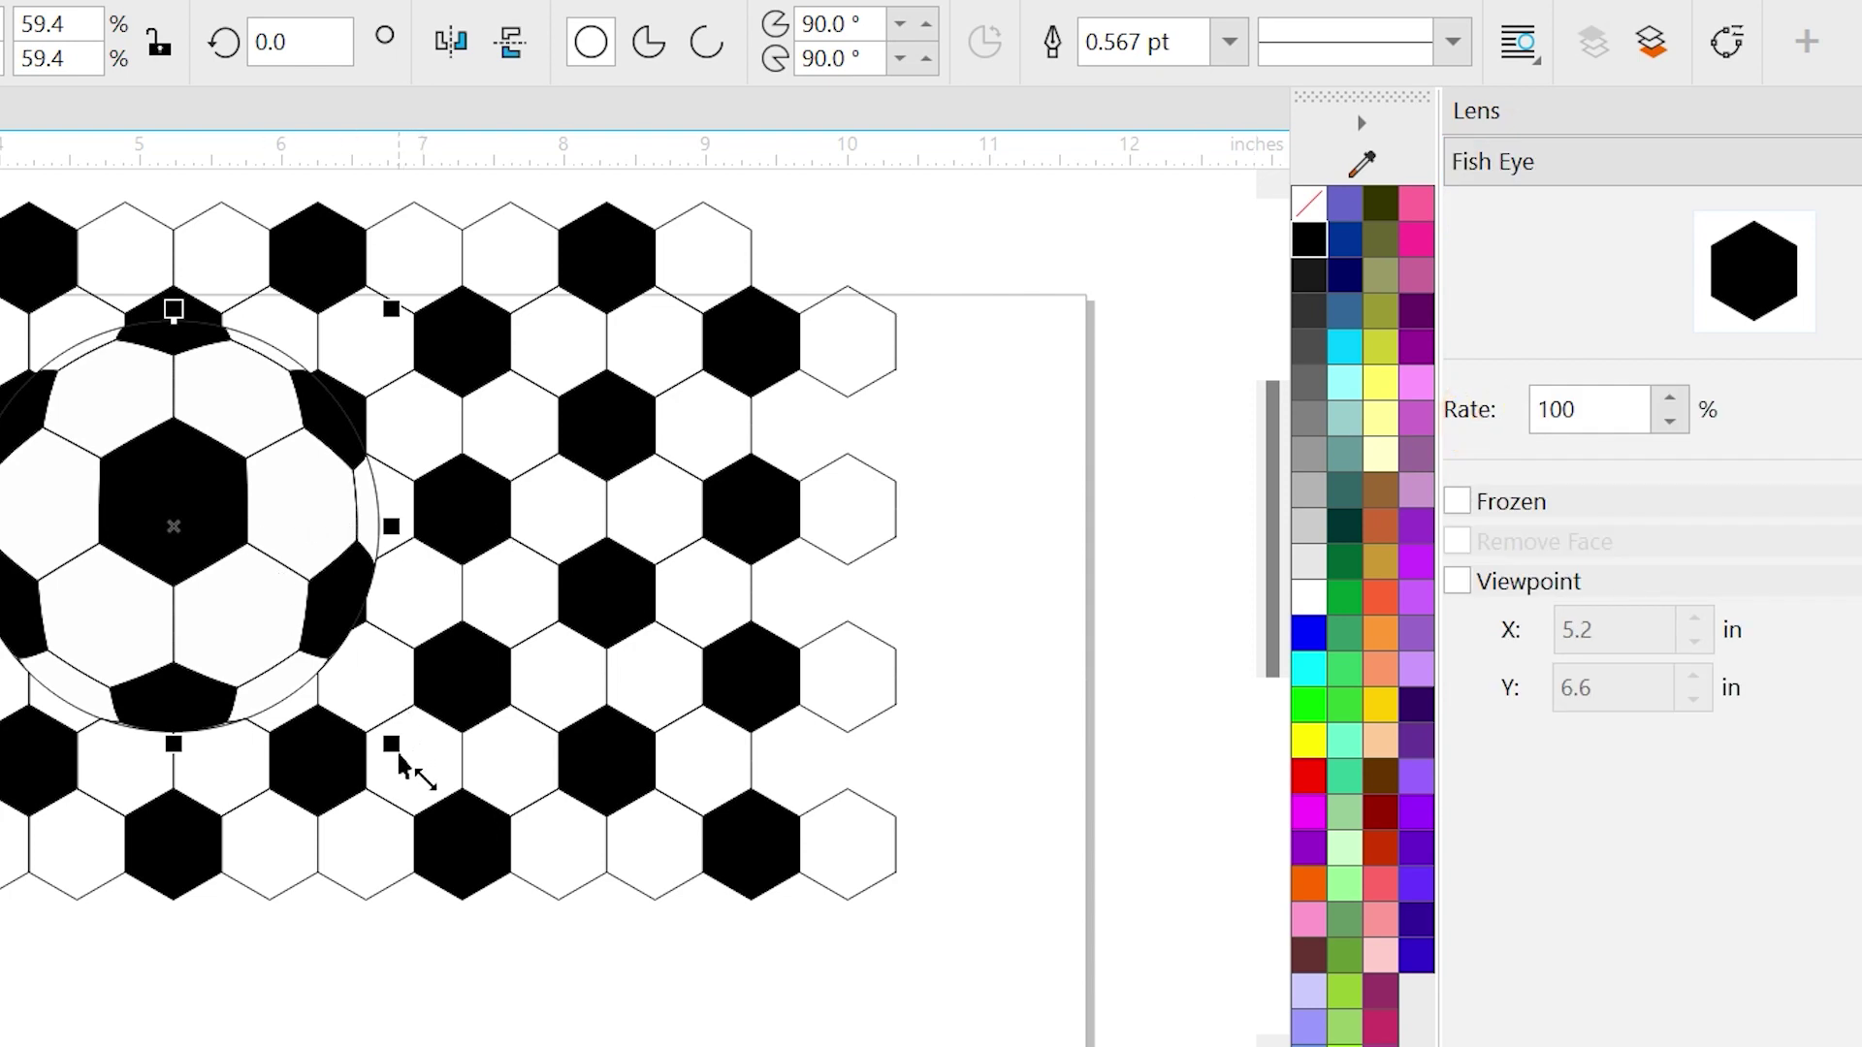
drag(393, 766, 478, 836)
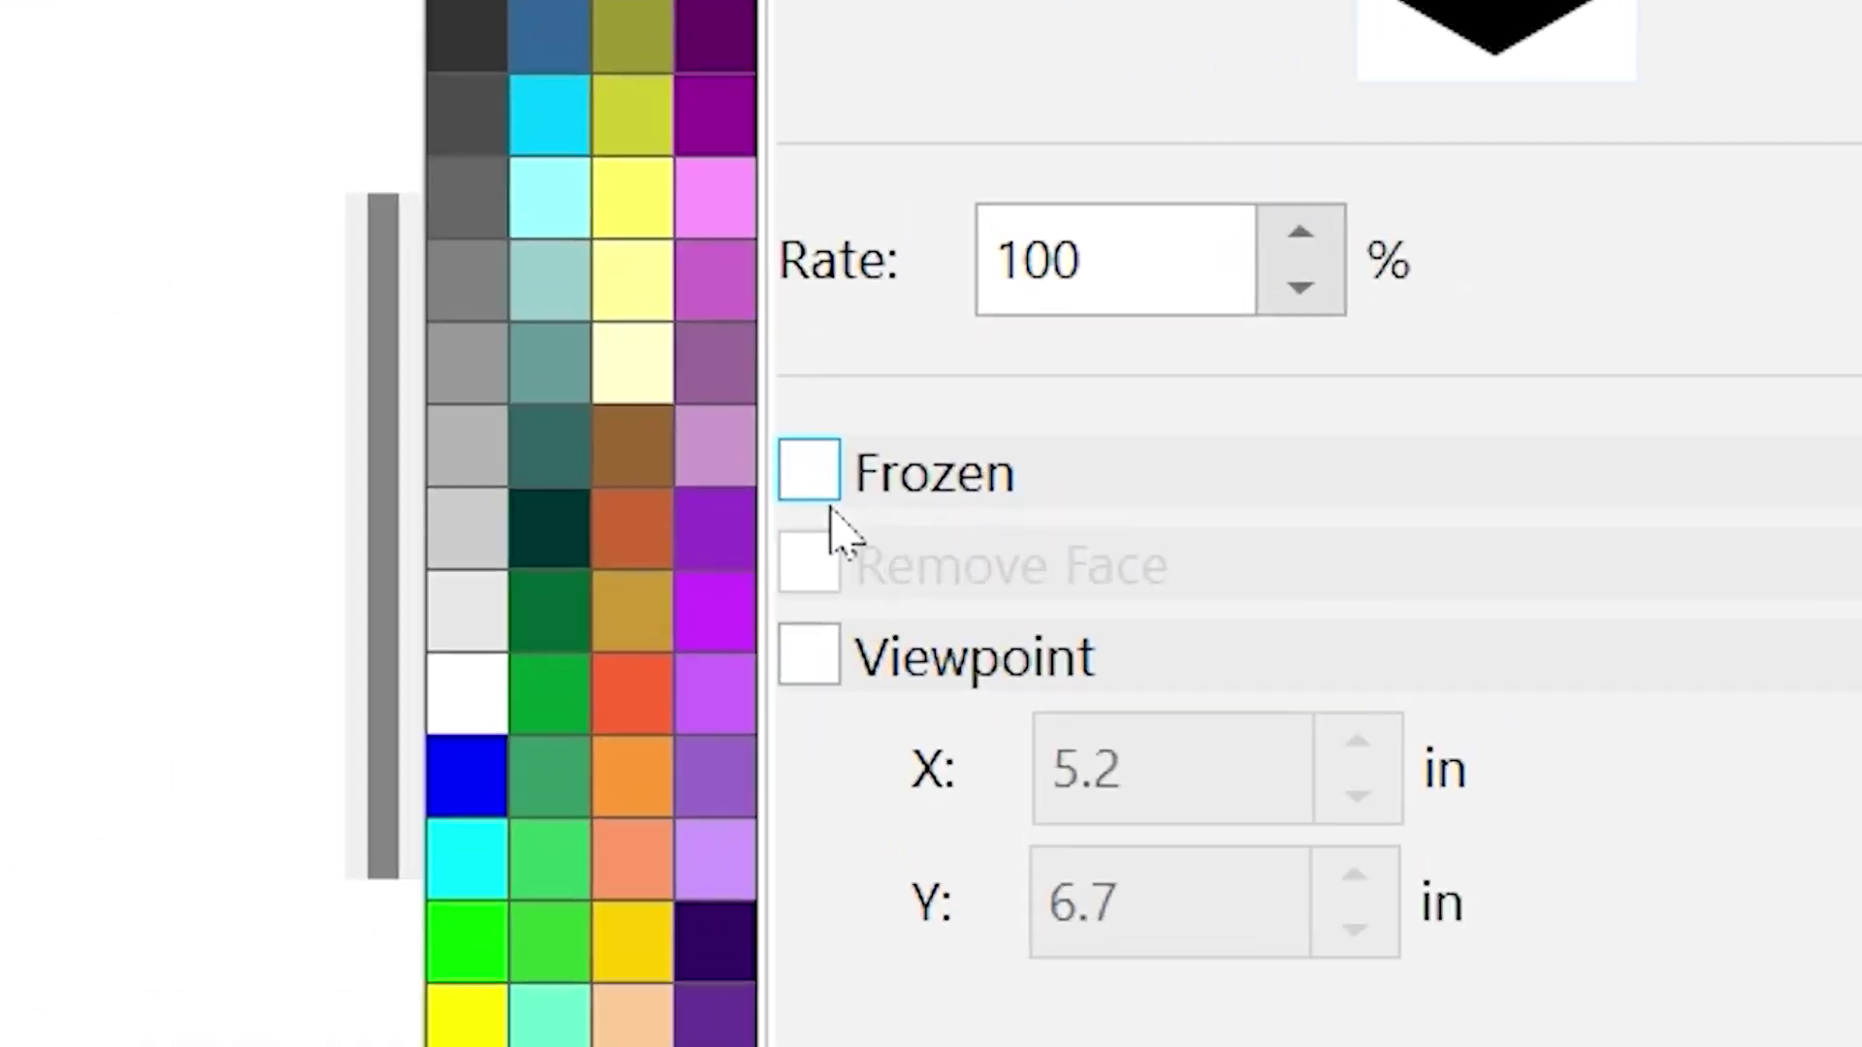
click(808, 470)
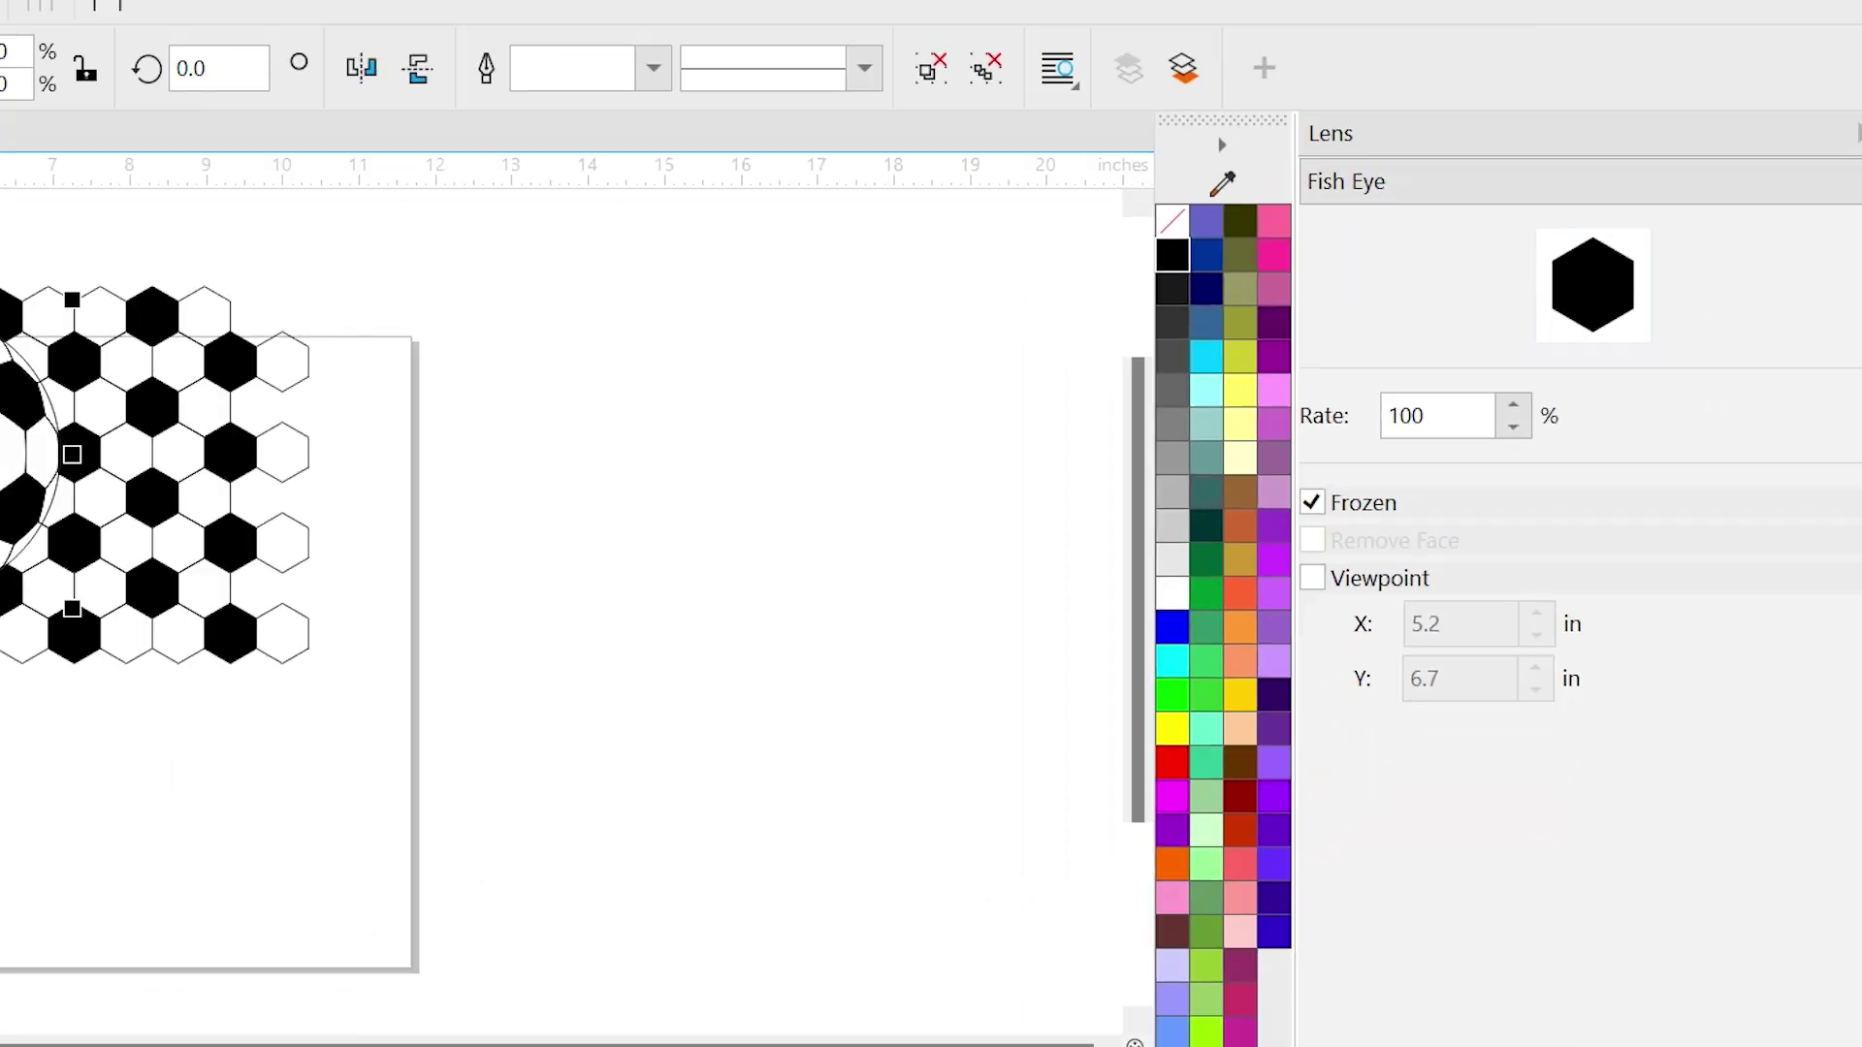
drag(353, 478, 877, 485)
Step: Delete the leftover hexagon grid and move the soccer ball onto the page
click(724, 313)
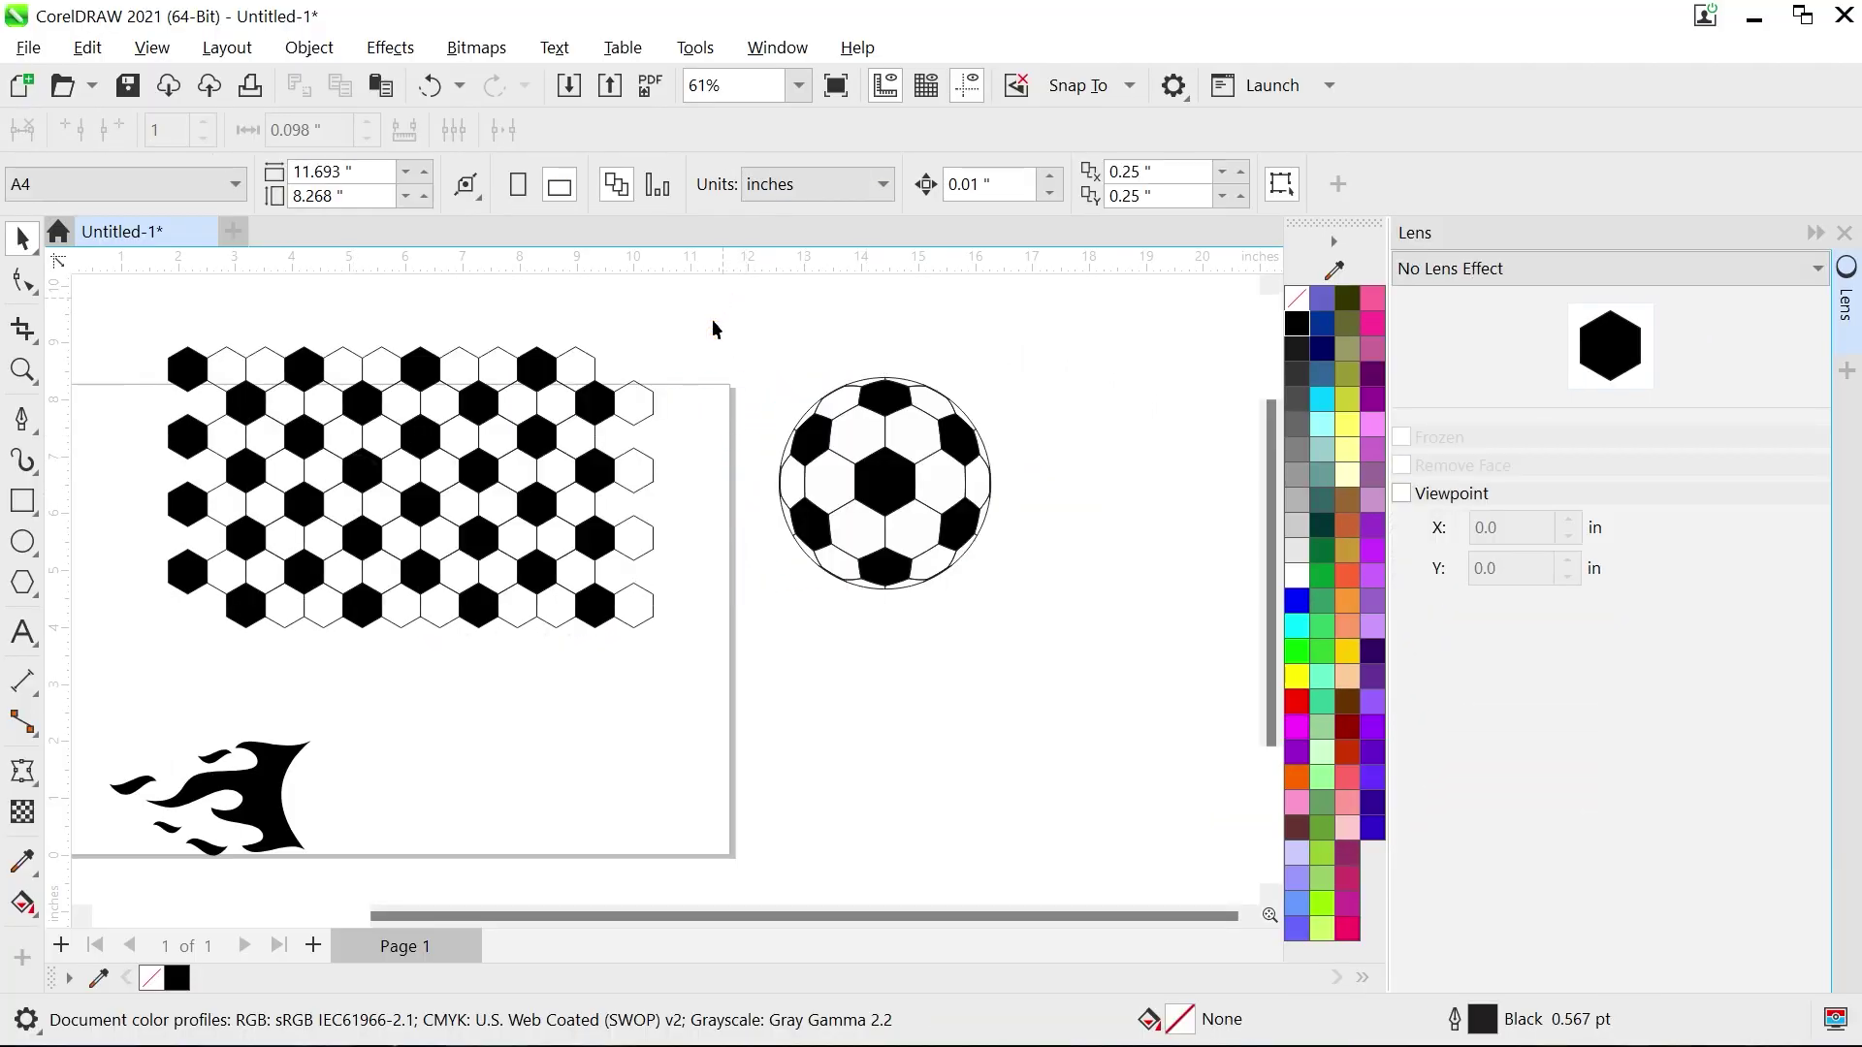
drag(722, 298, 91, 679)
key(Delete)
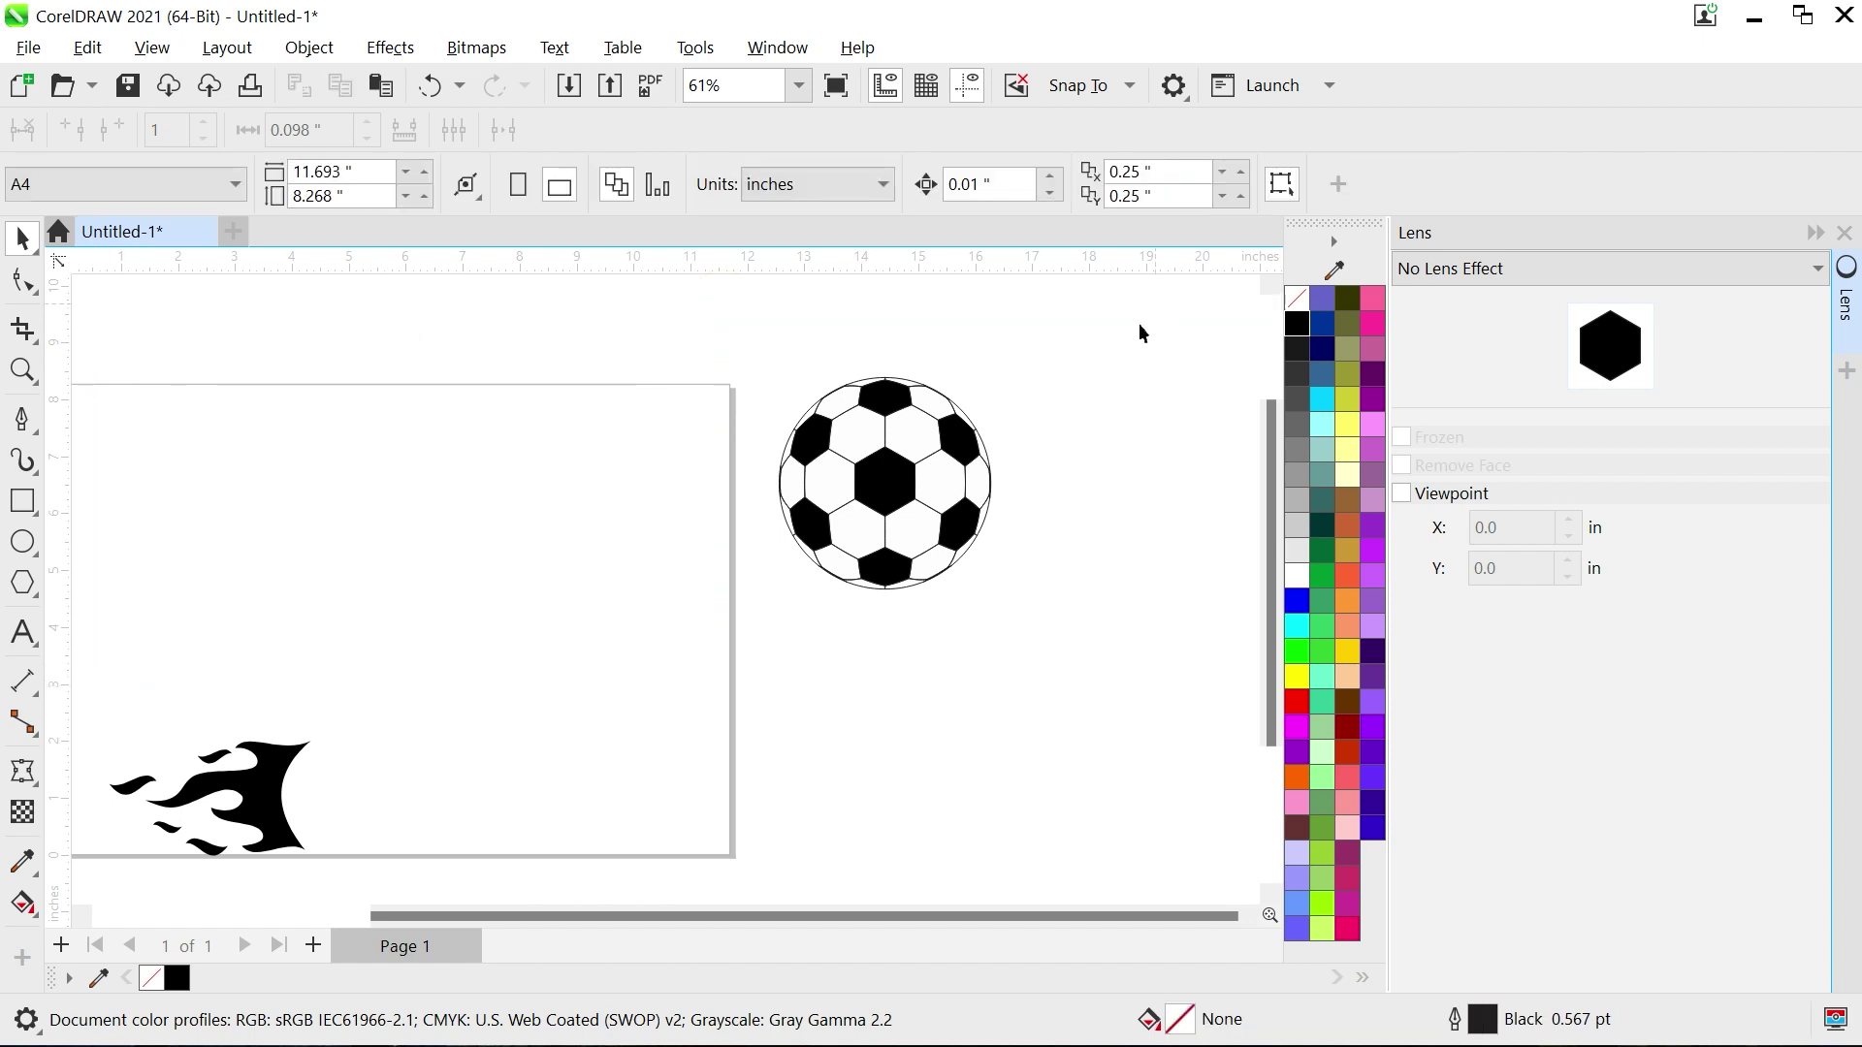
click(878, 480)
scroll(875, 470, down, 2)
drag(876, 470, 646, 531)
click(364, 490)
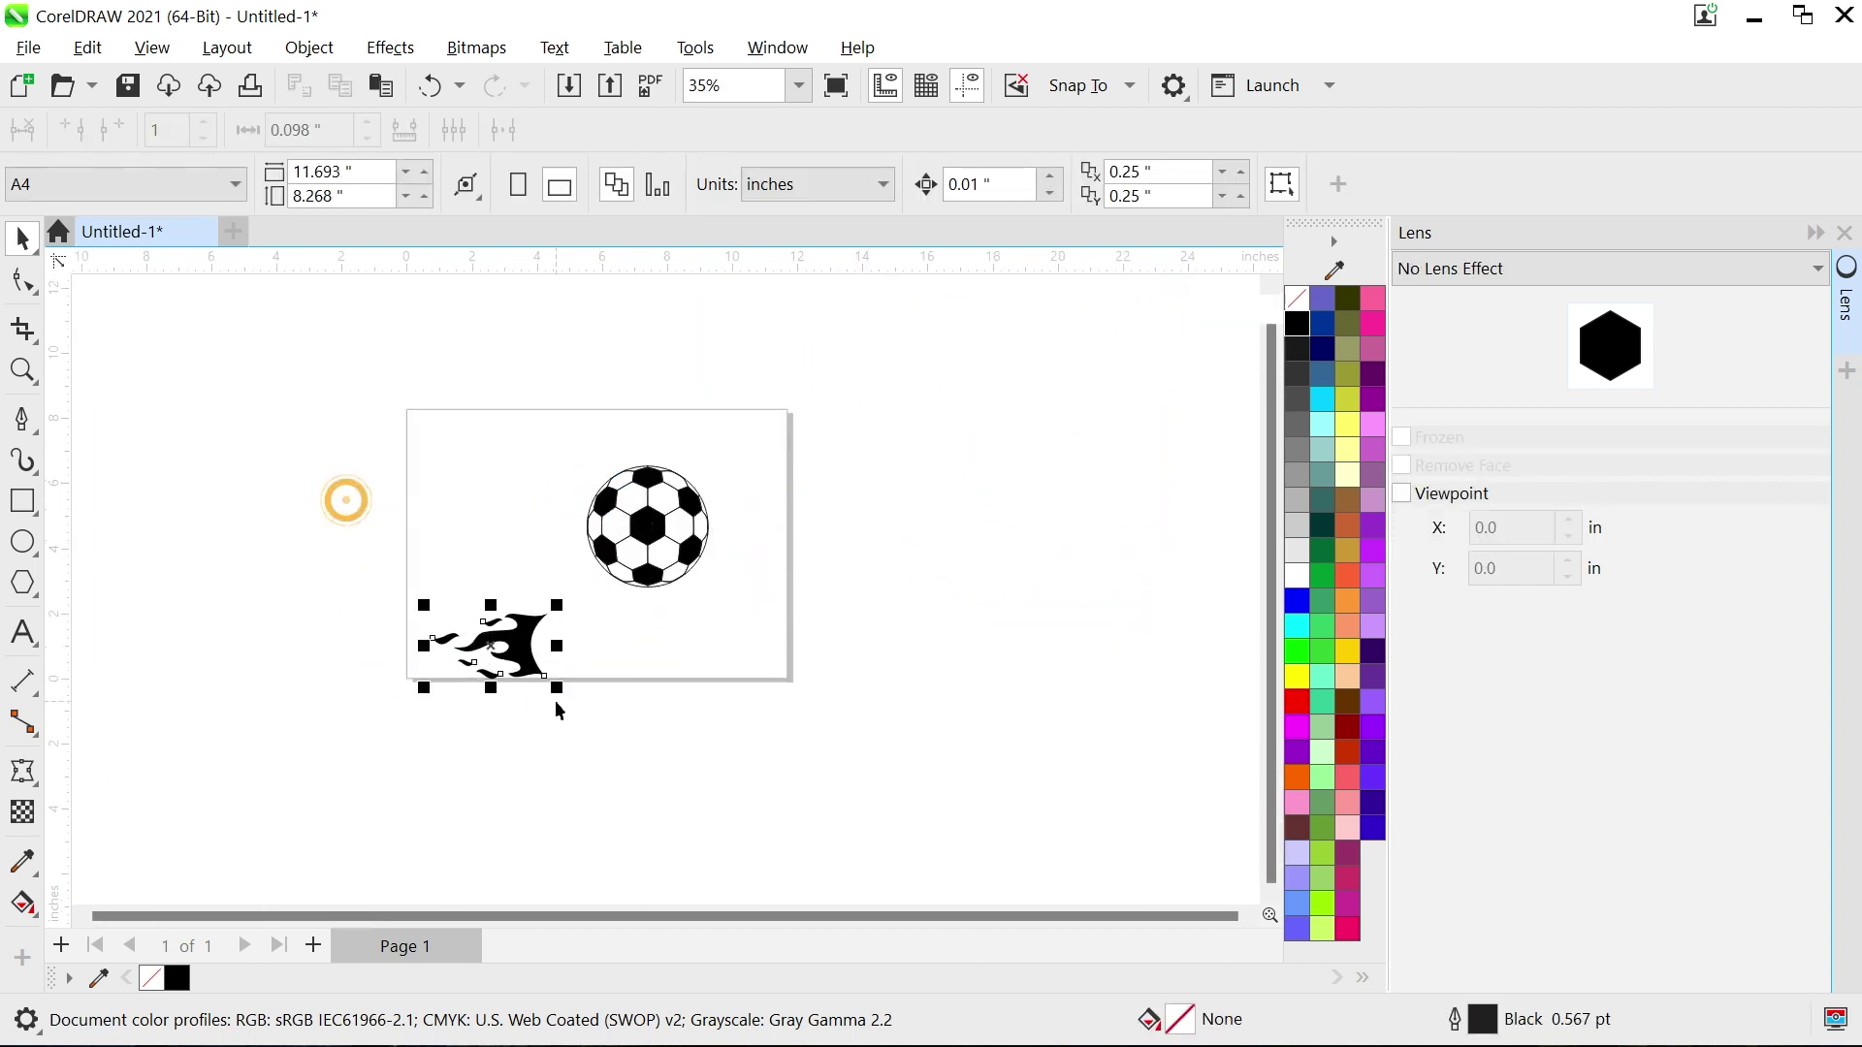
Step: Fit the flame trail against the ball's left side at about 5.5 × 3.1 inches
mouse_move(527, 657)
mouse_down()
mouse_move(536, 518)
mouse_move(635, 591)
mouse_move(582, 610)
mouse_up()
scroll(662, 584, up, 3)
scroll(536, 676, up, 2)
scroll(442, 669, down, 1)
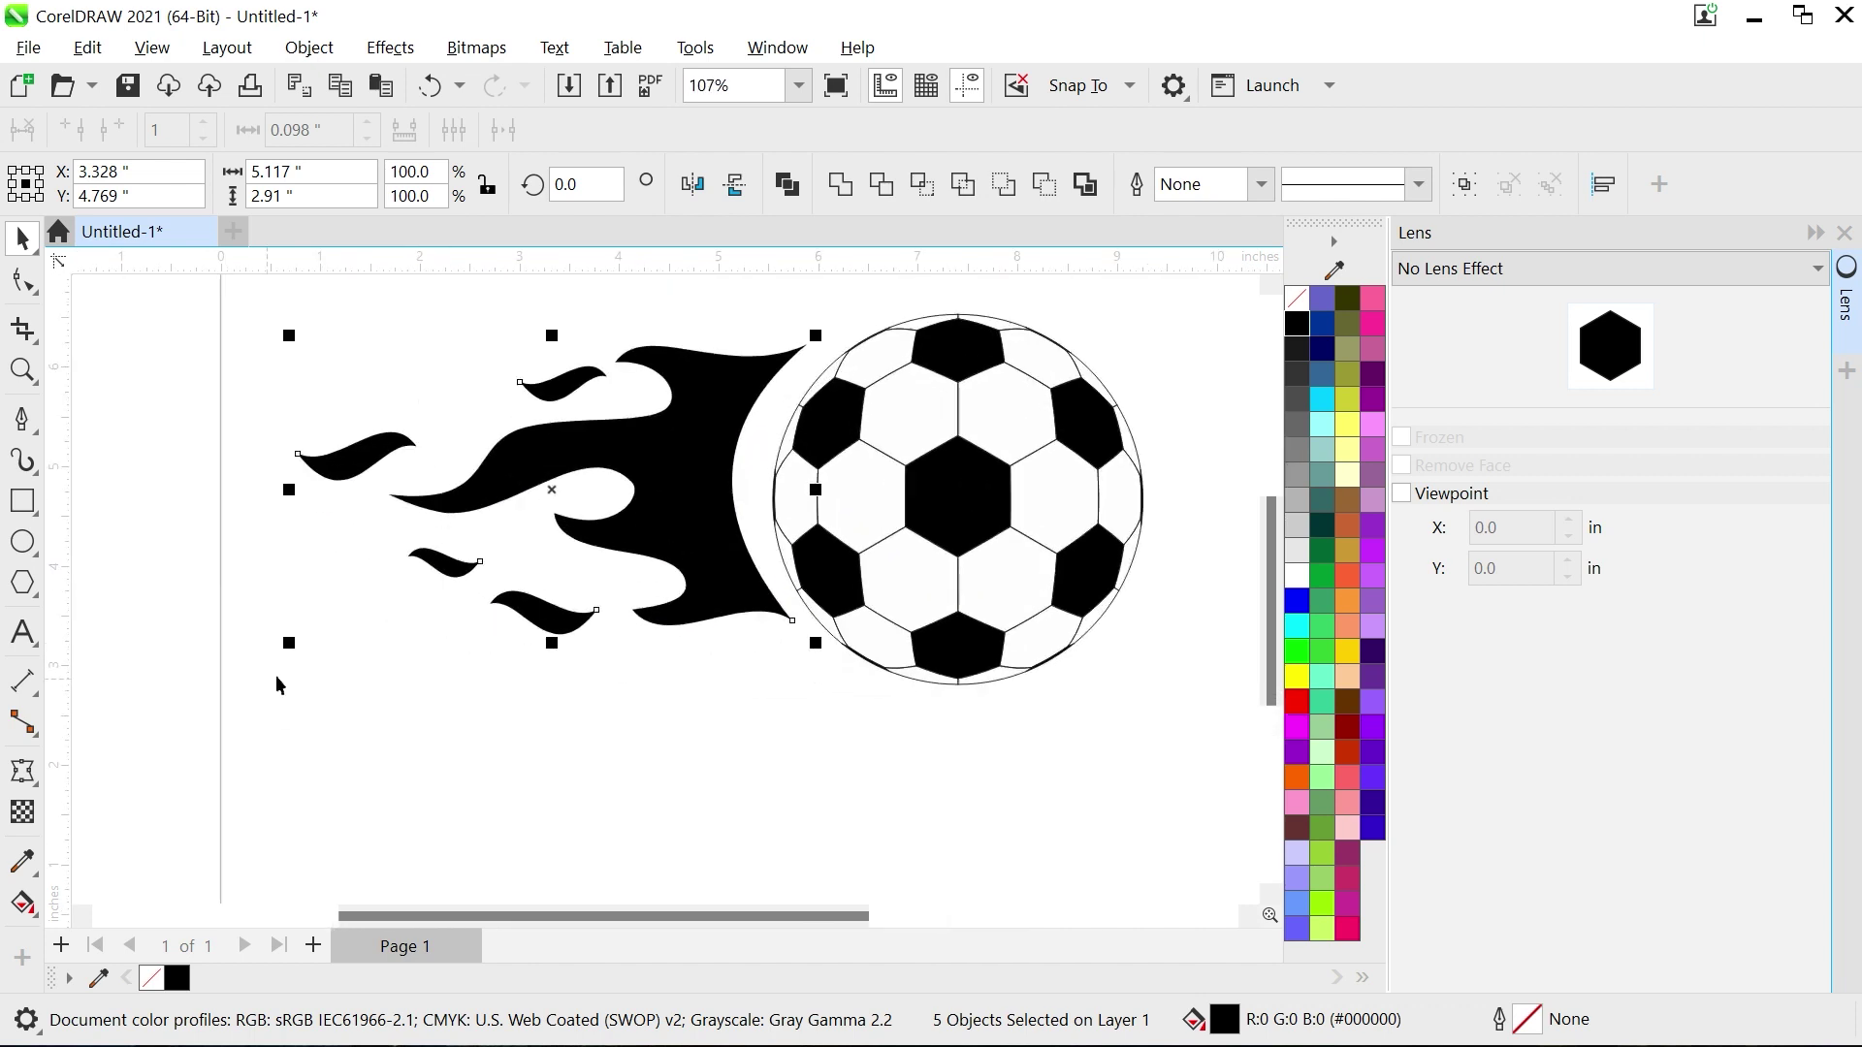
drag(288, 659, 157, 722)
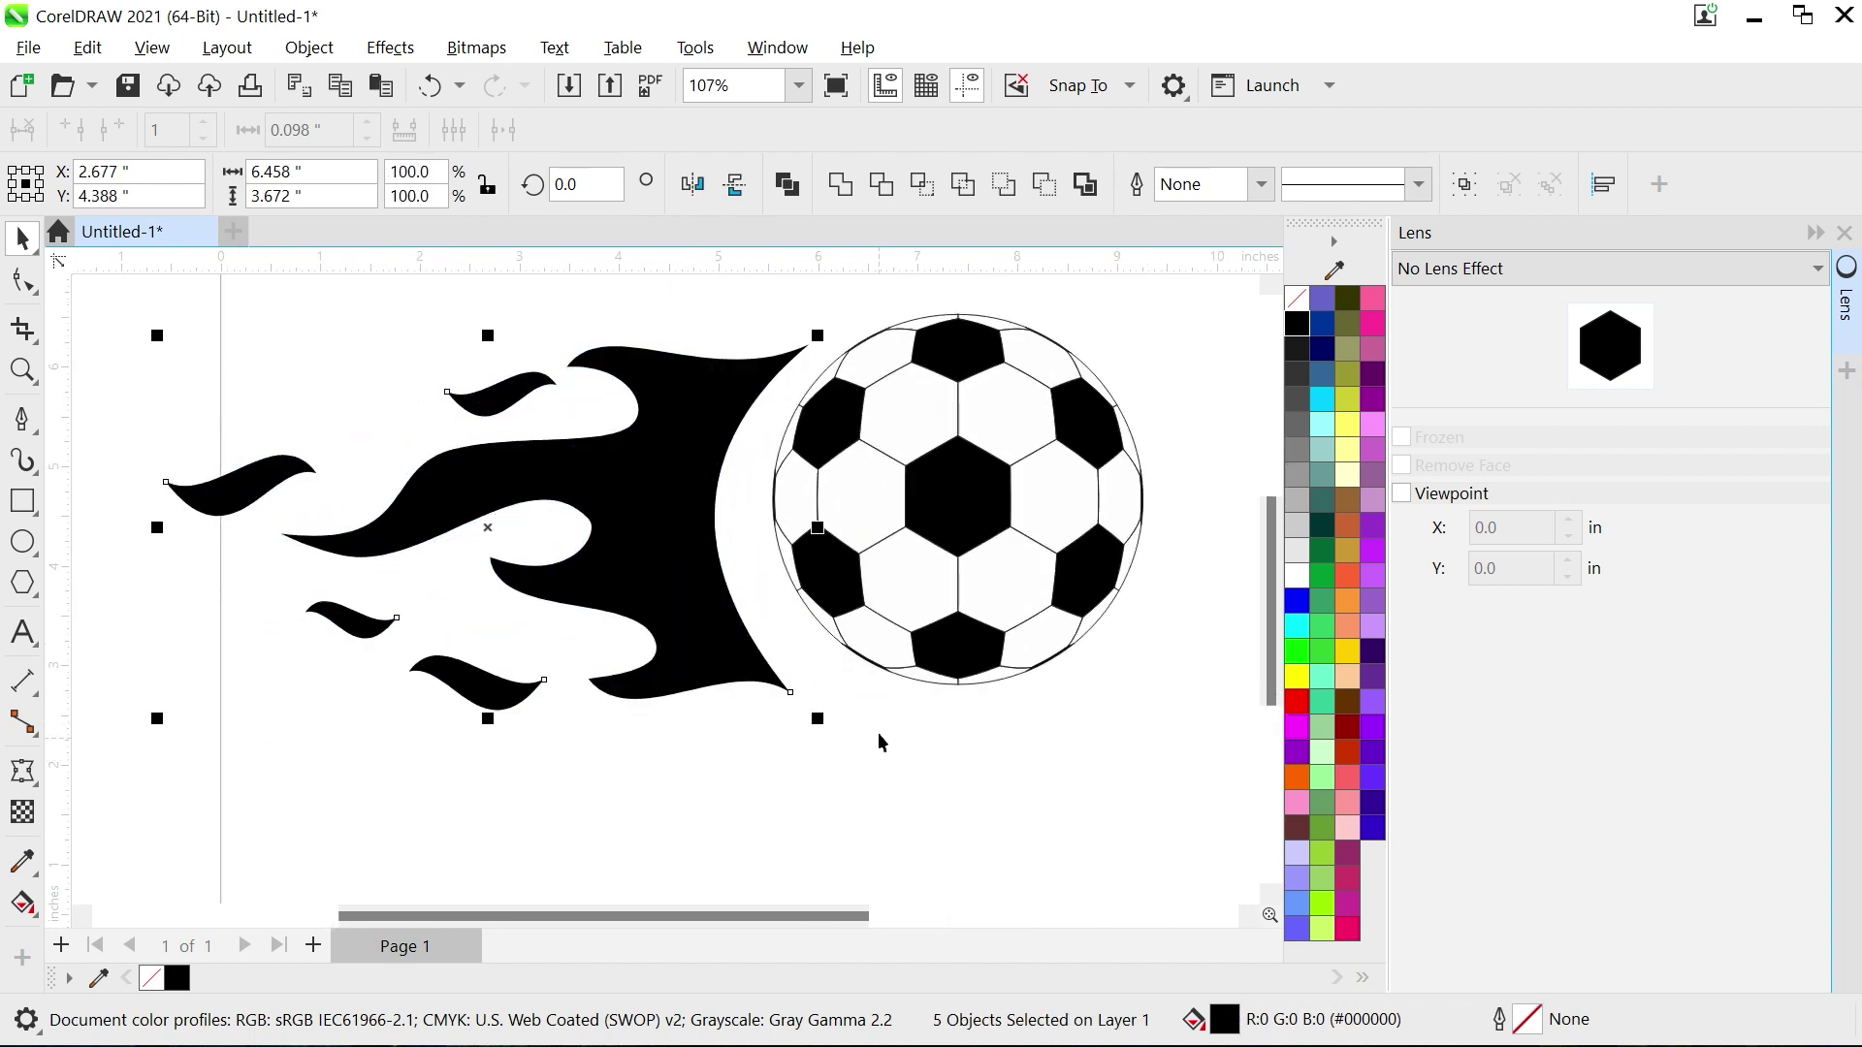
drag(820, 736, 776, 752)
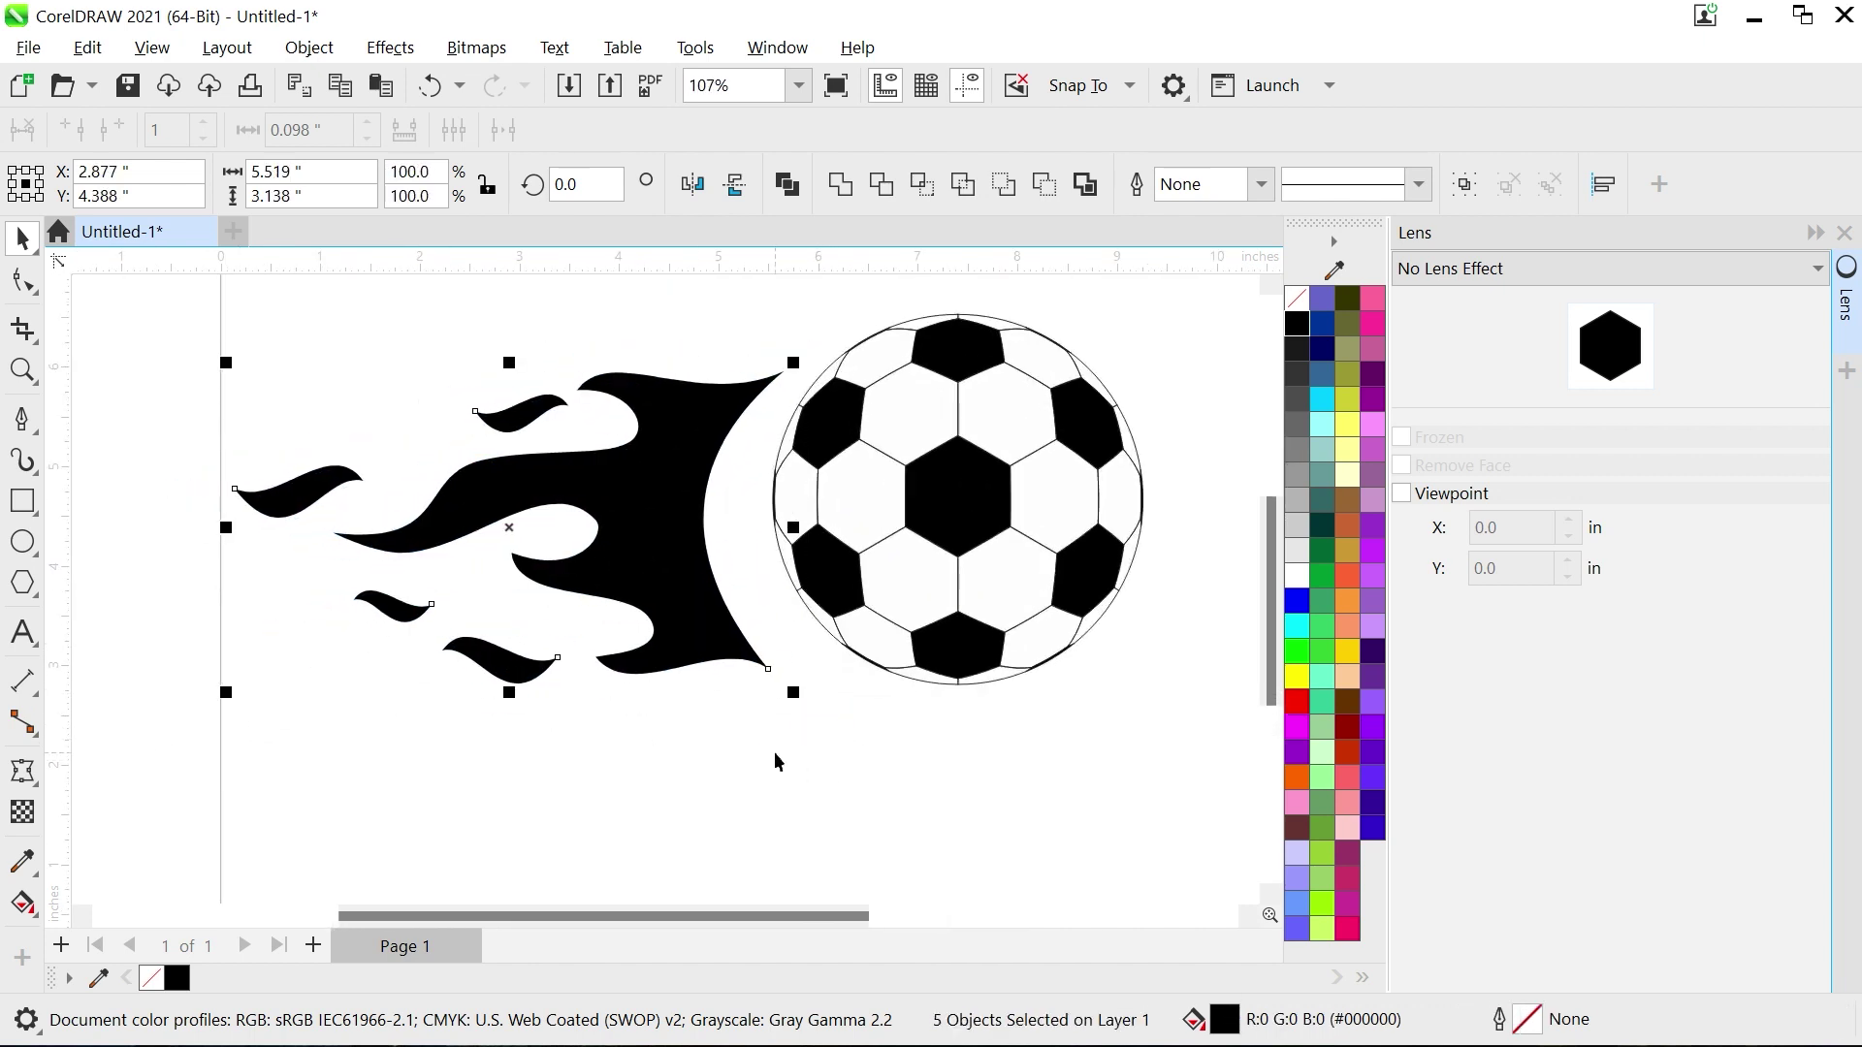
drag(717, 640, 795, 634)
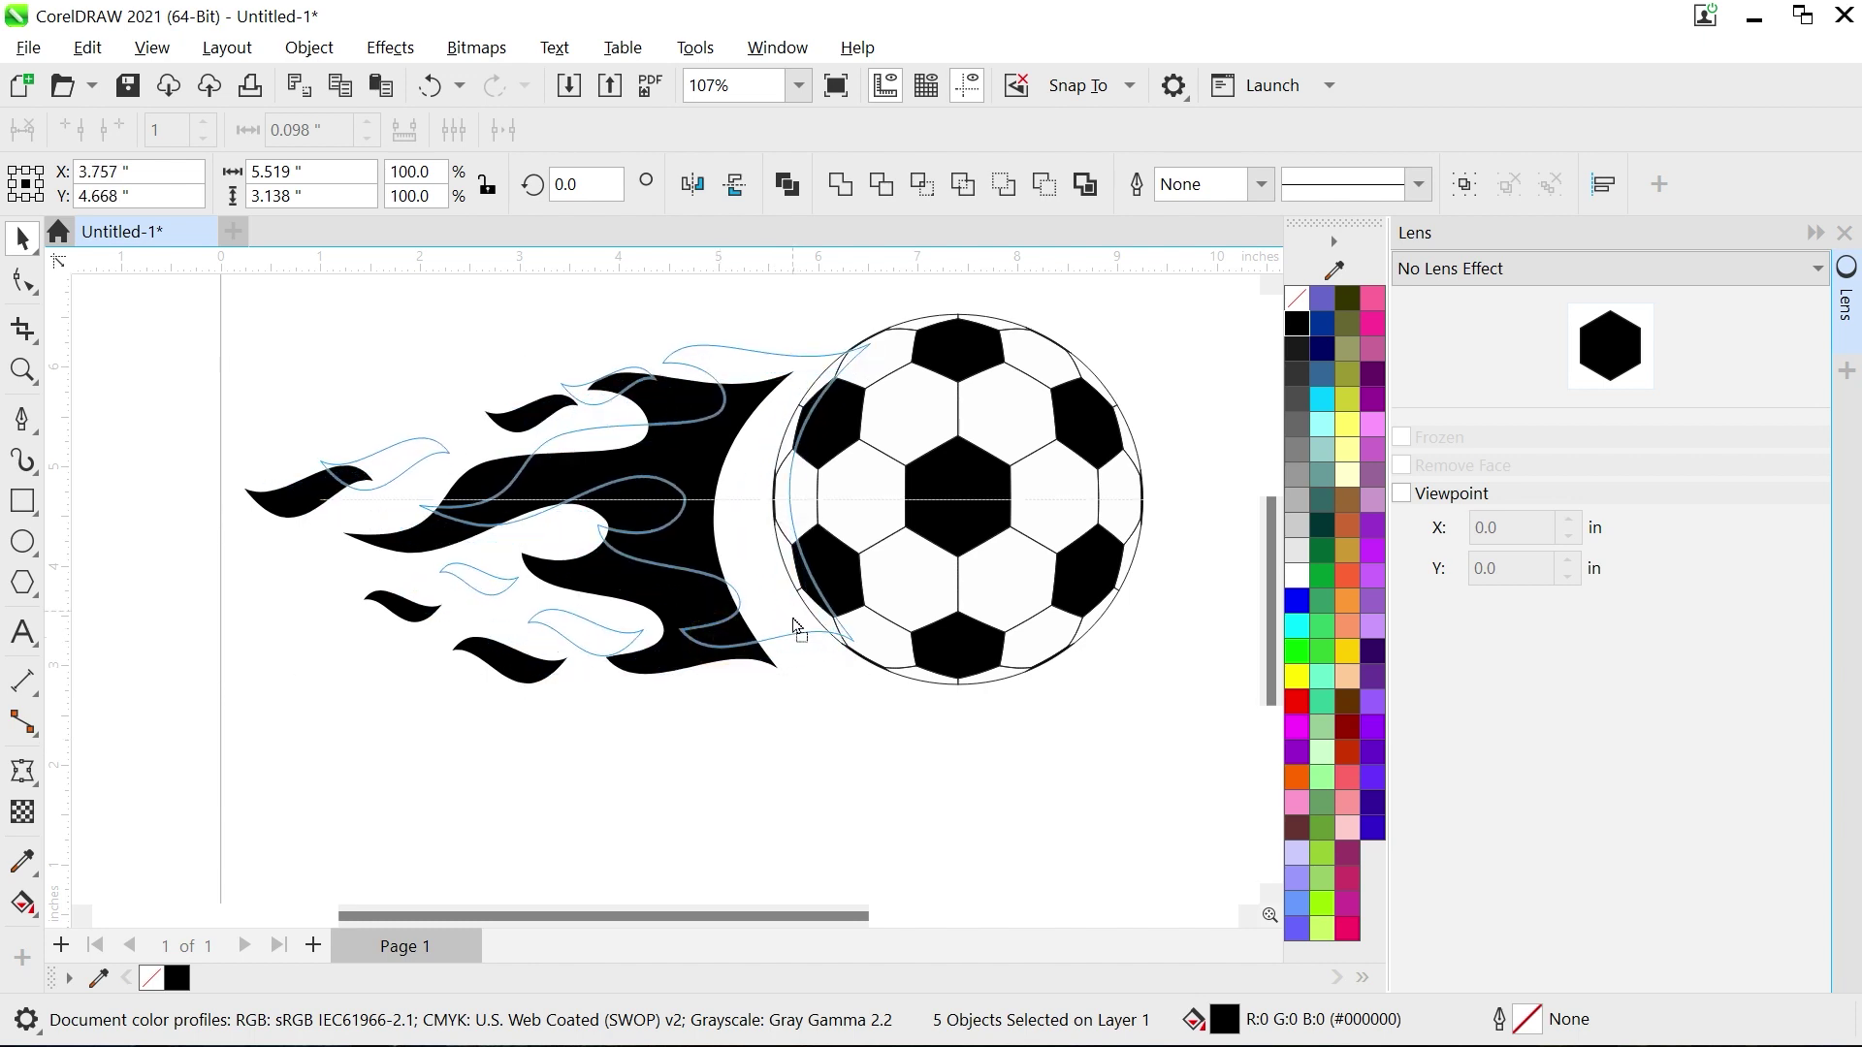
key(Down)
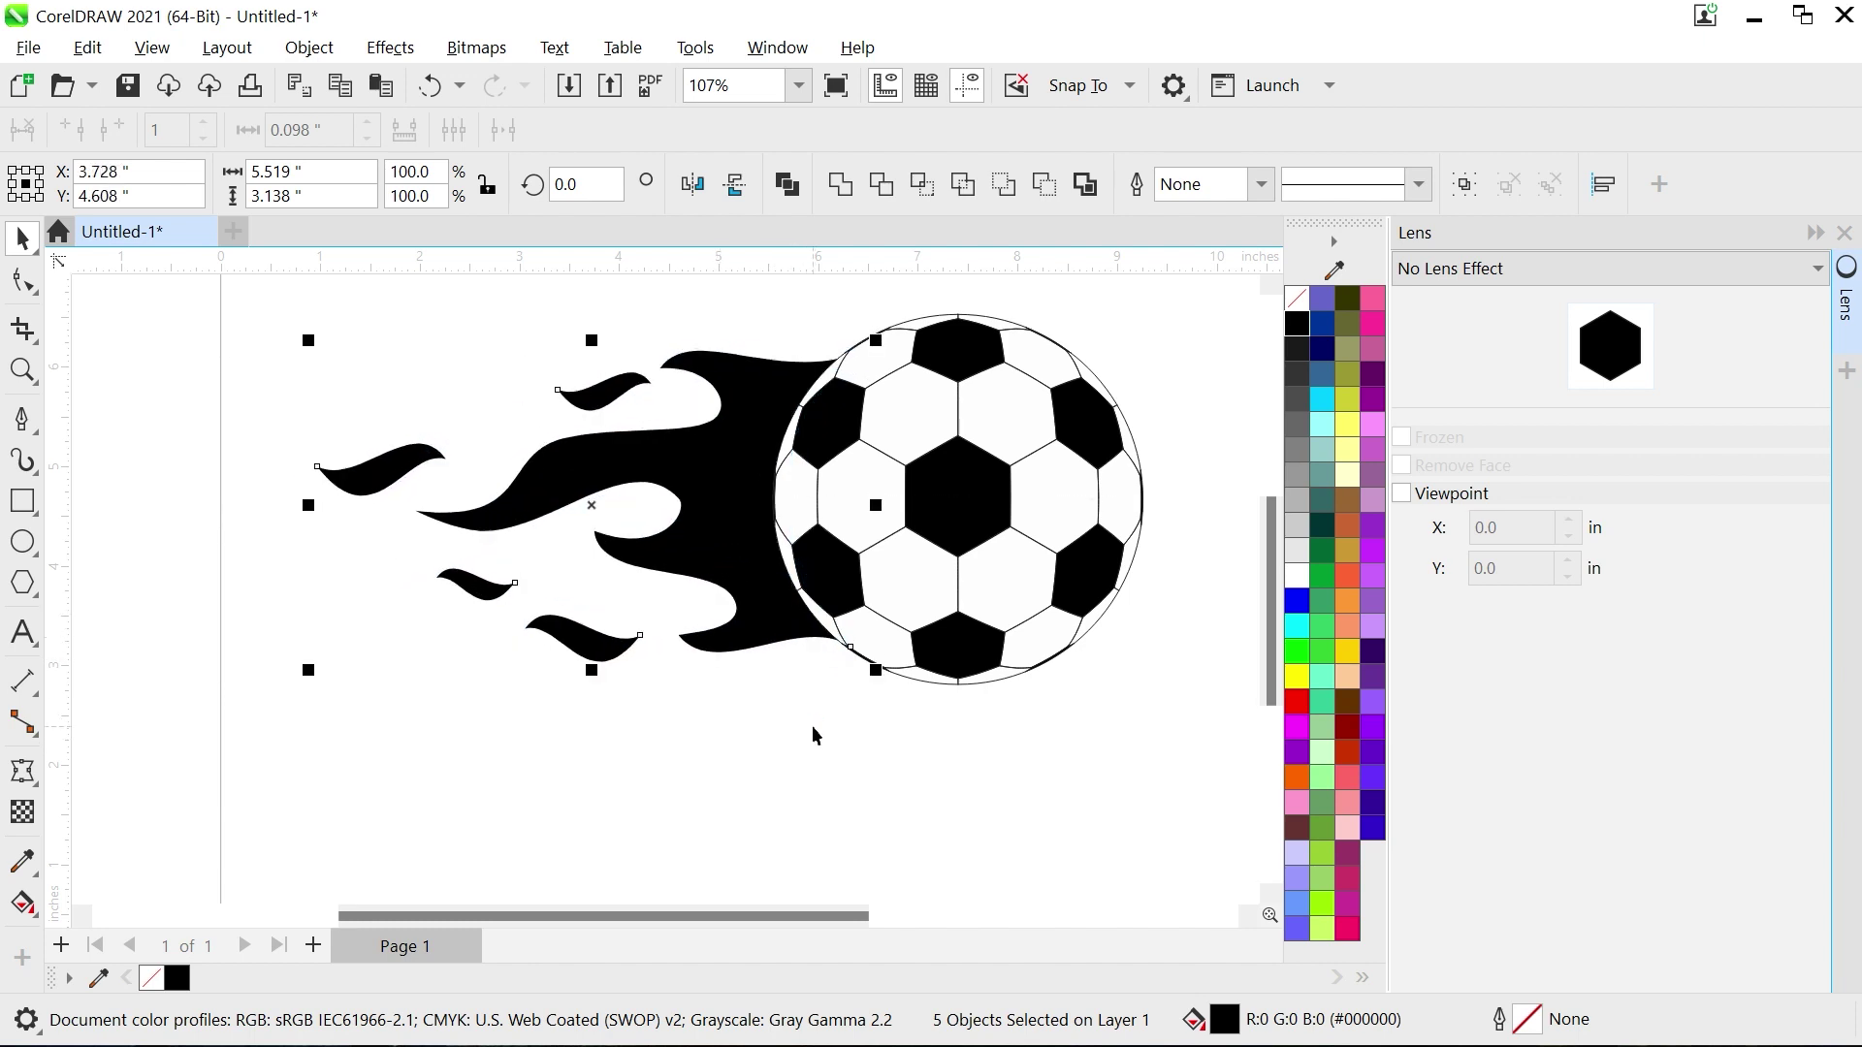
Step: Fill the large flame with a vertical fountain gradient, orange at top to red at bottom
click(812, 735)
click(745, 550)
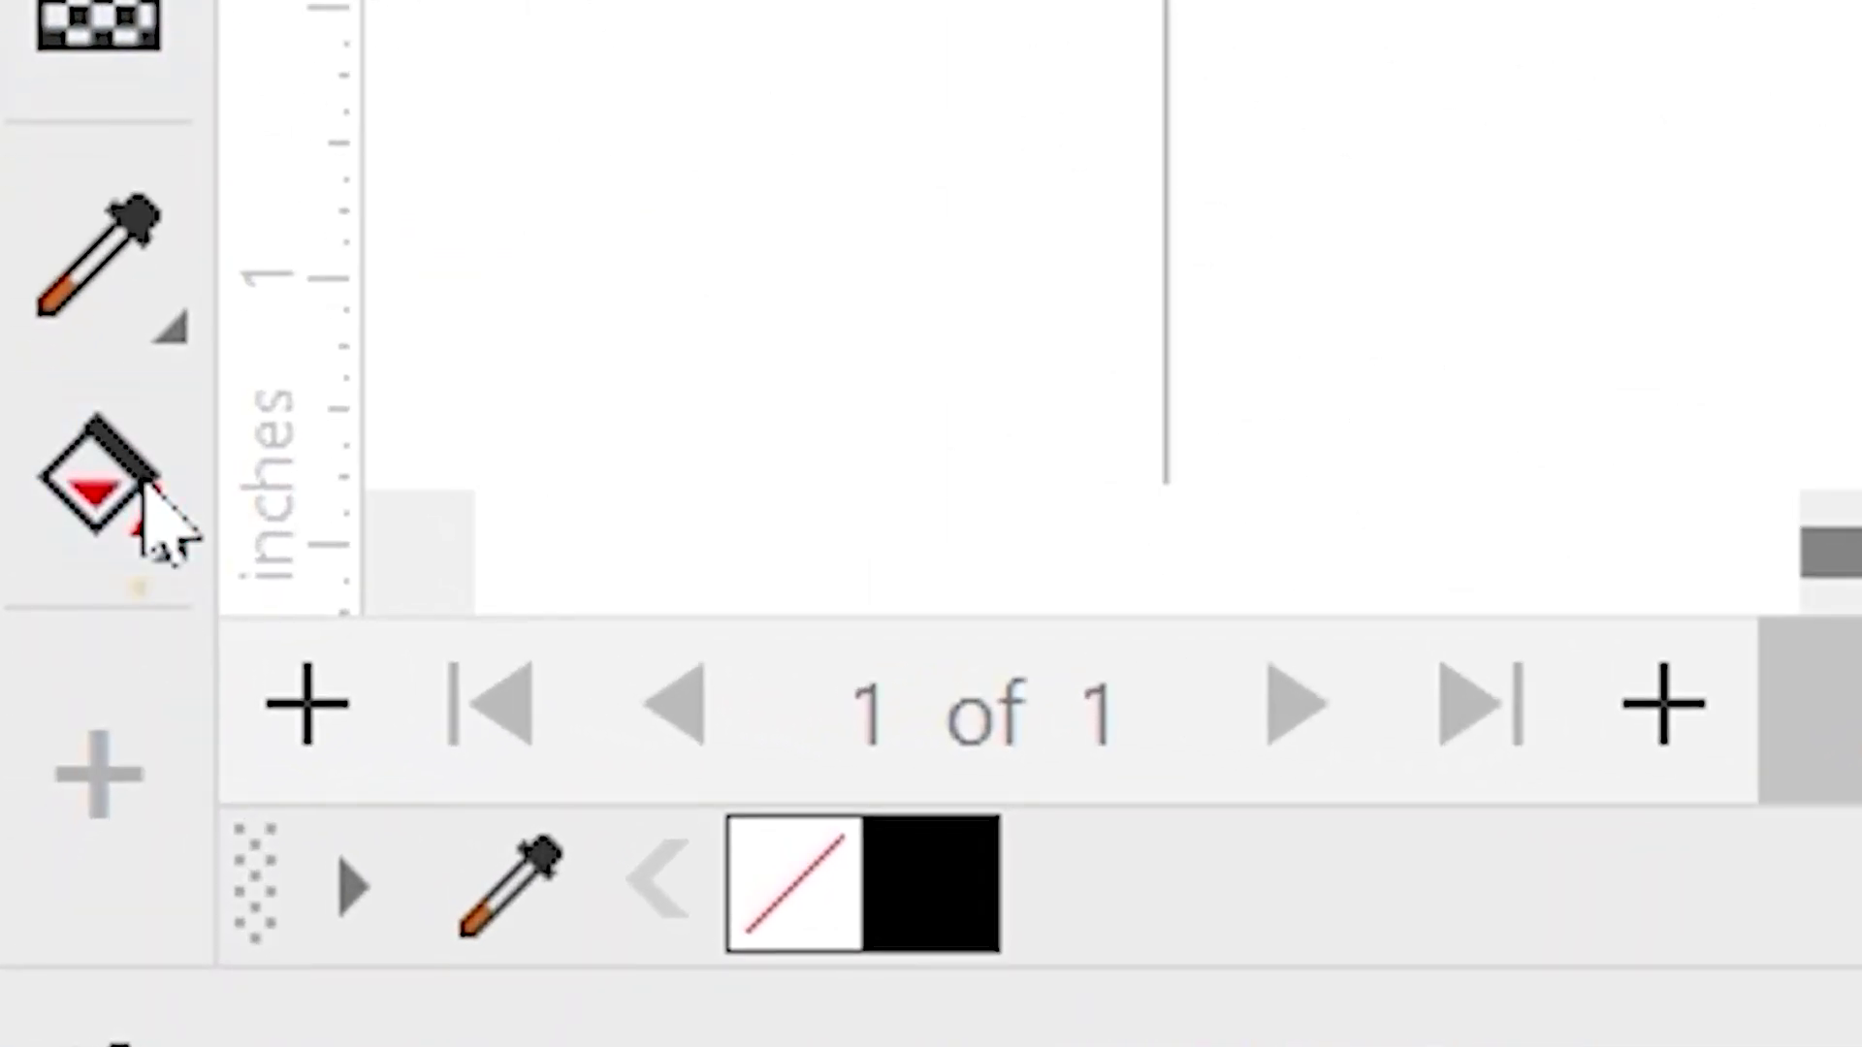
click(145, 490)
click(615, 490)
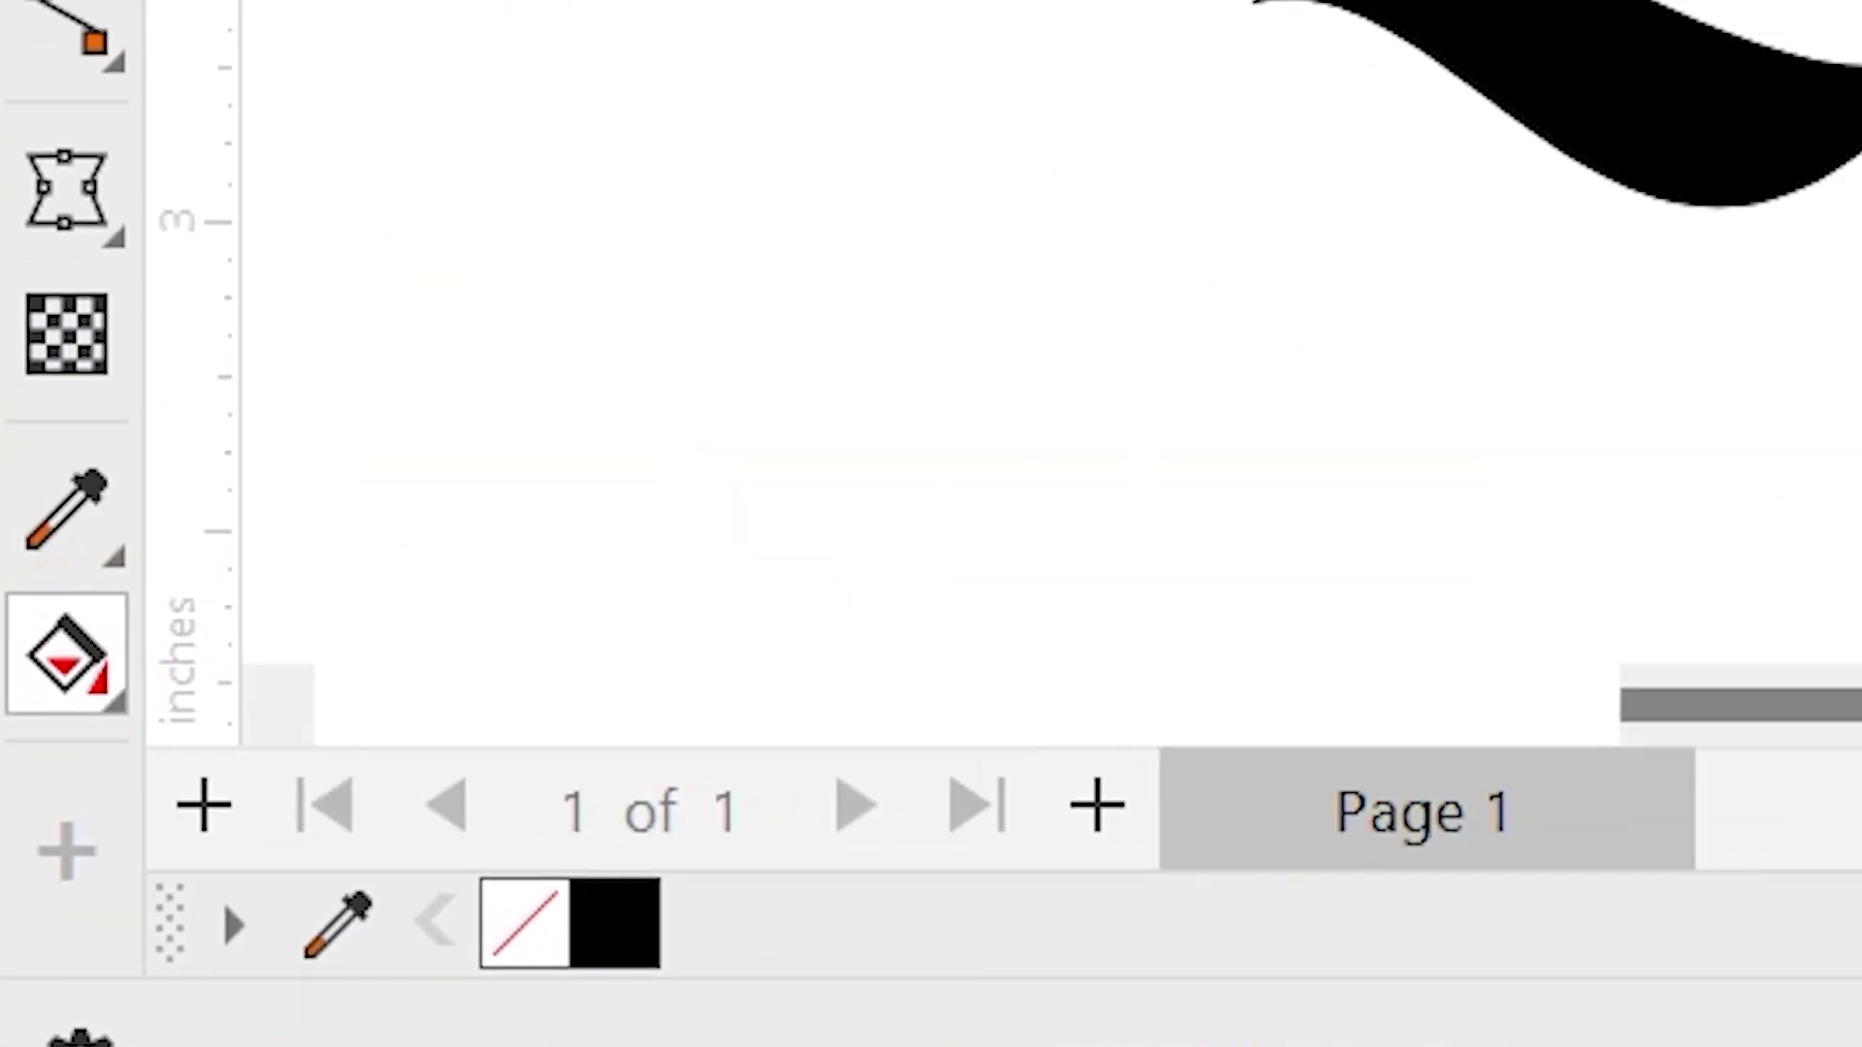
drag(742, 349, 742, 729)
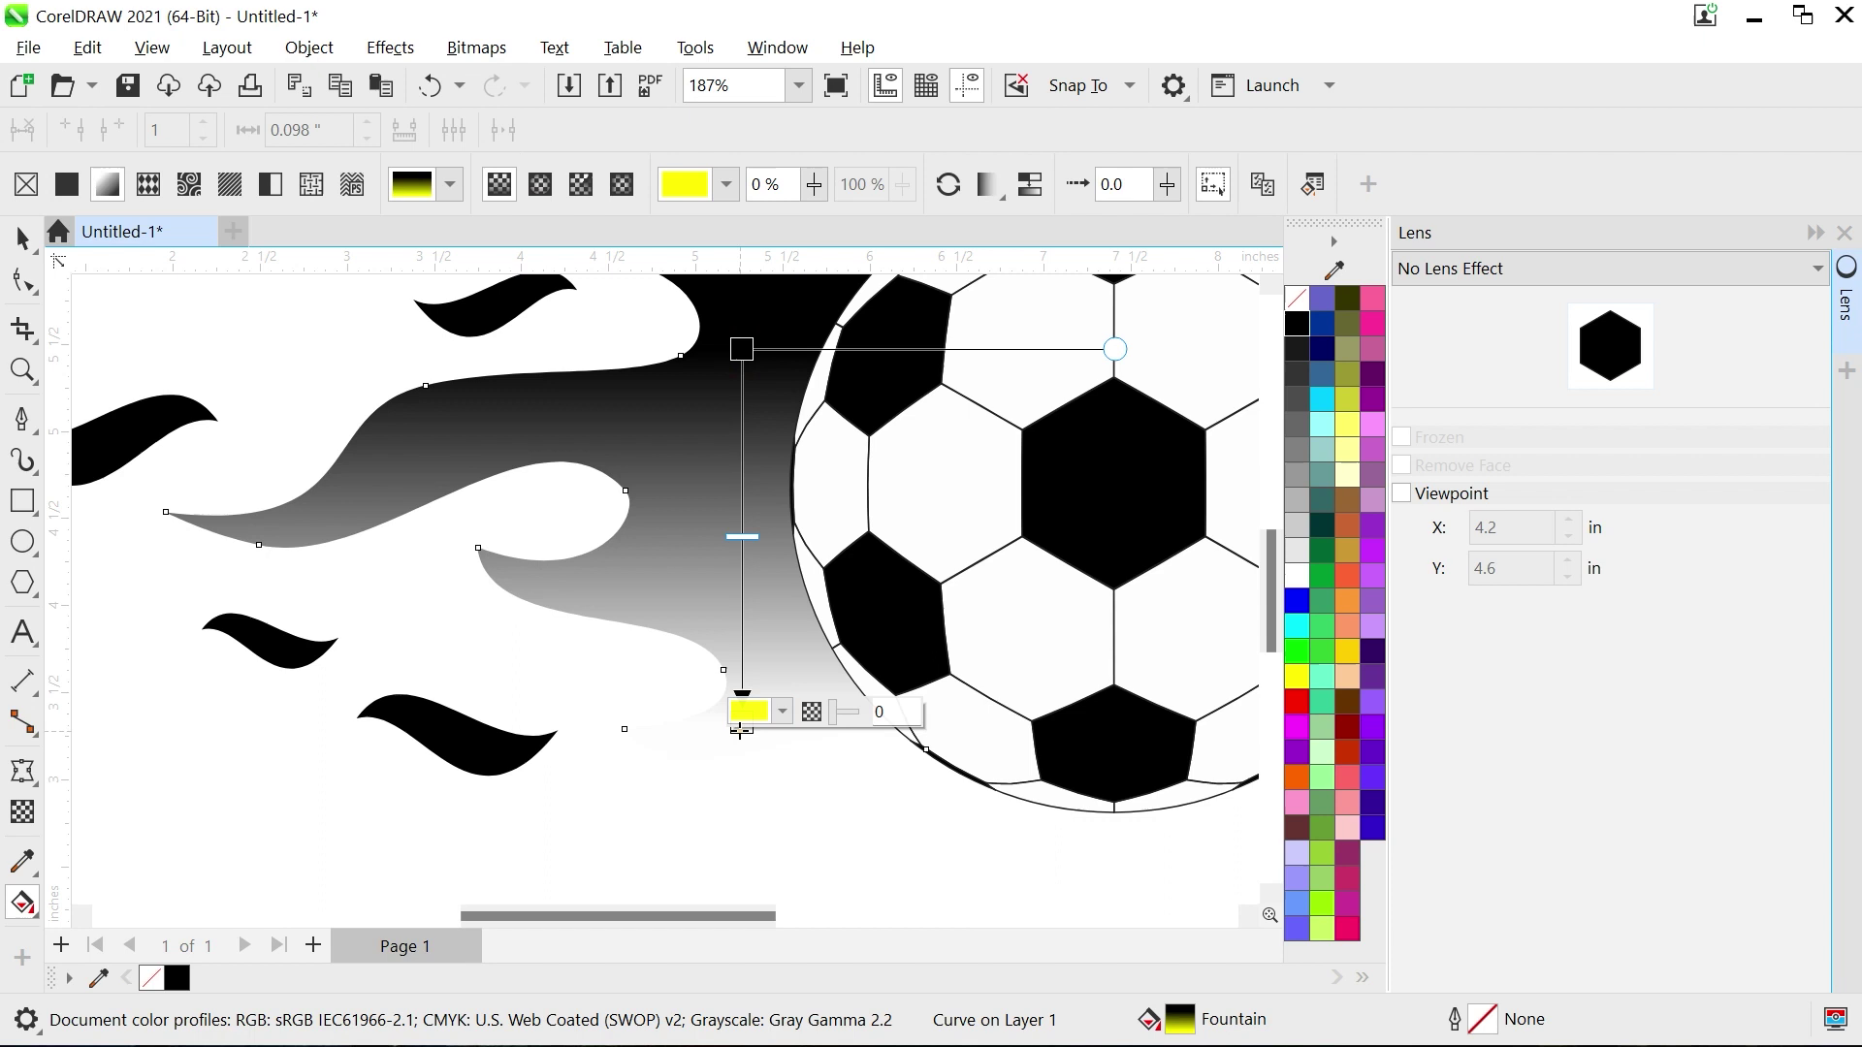
click(740, 729)
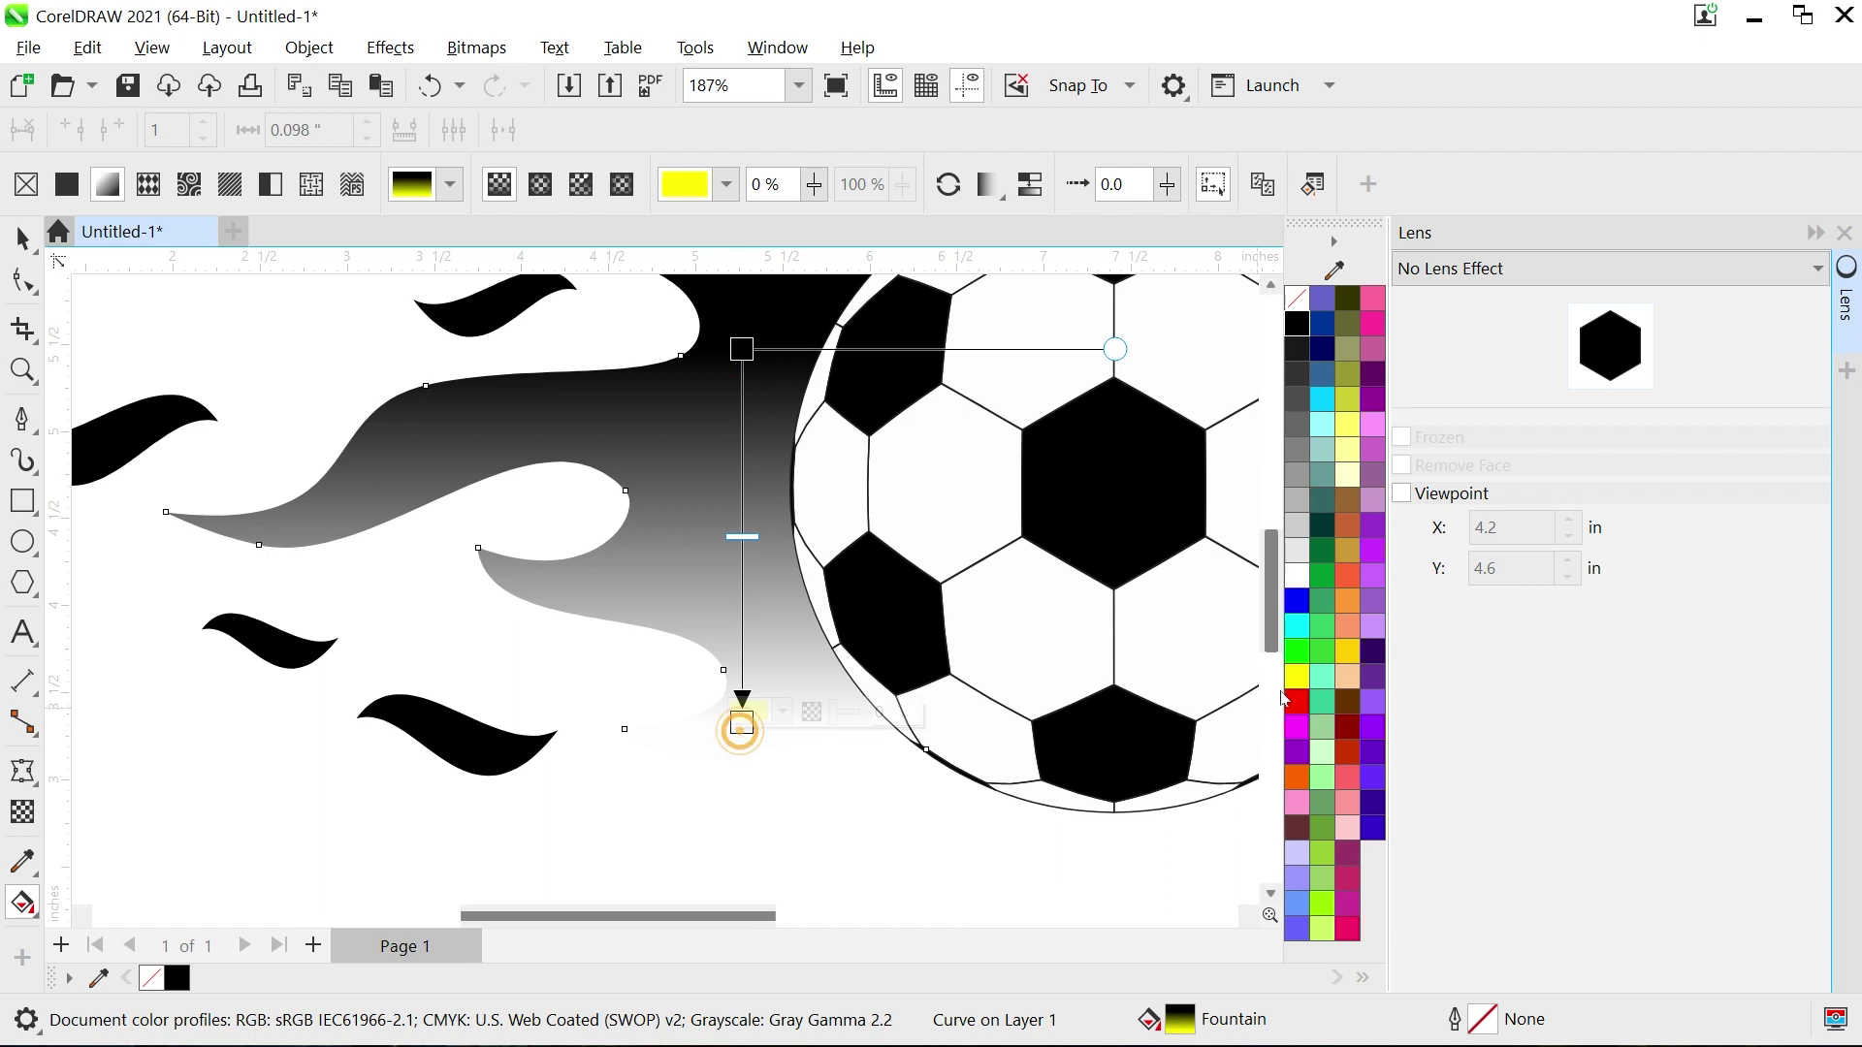
click(1296, 701)
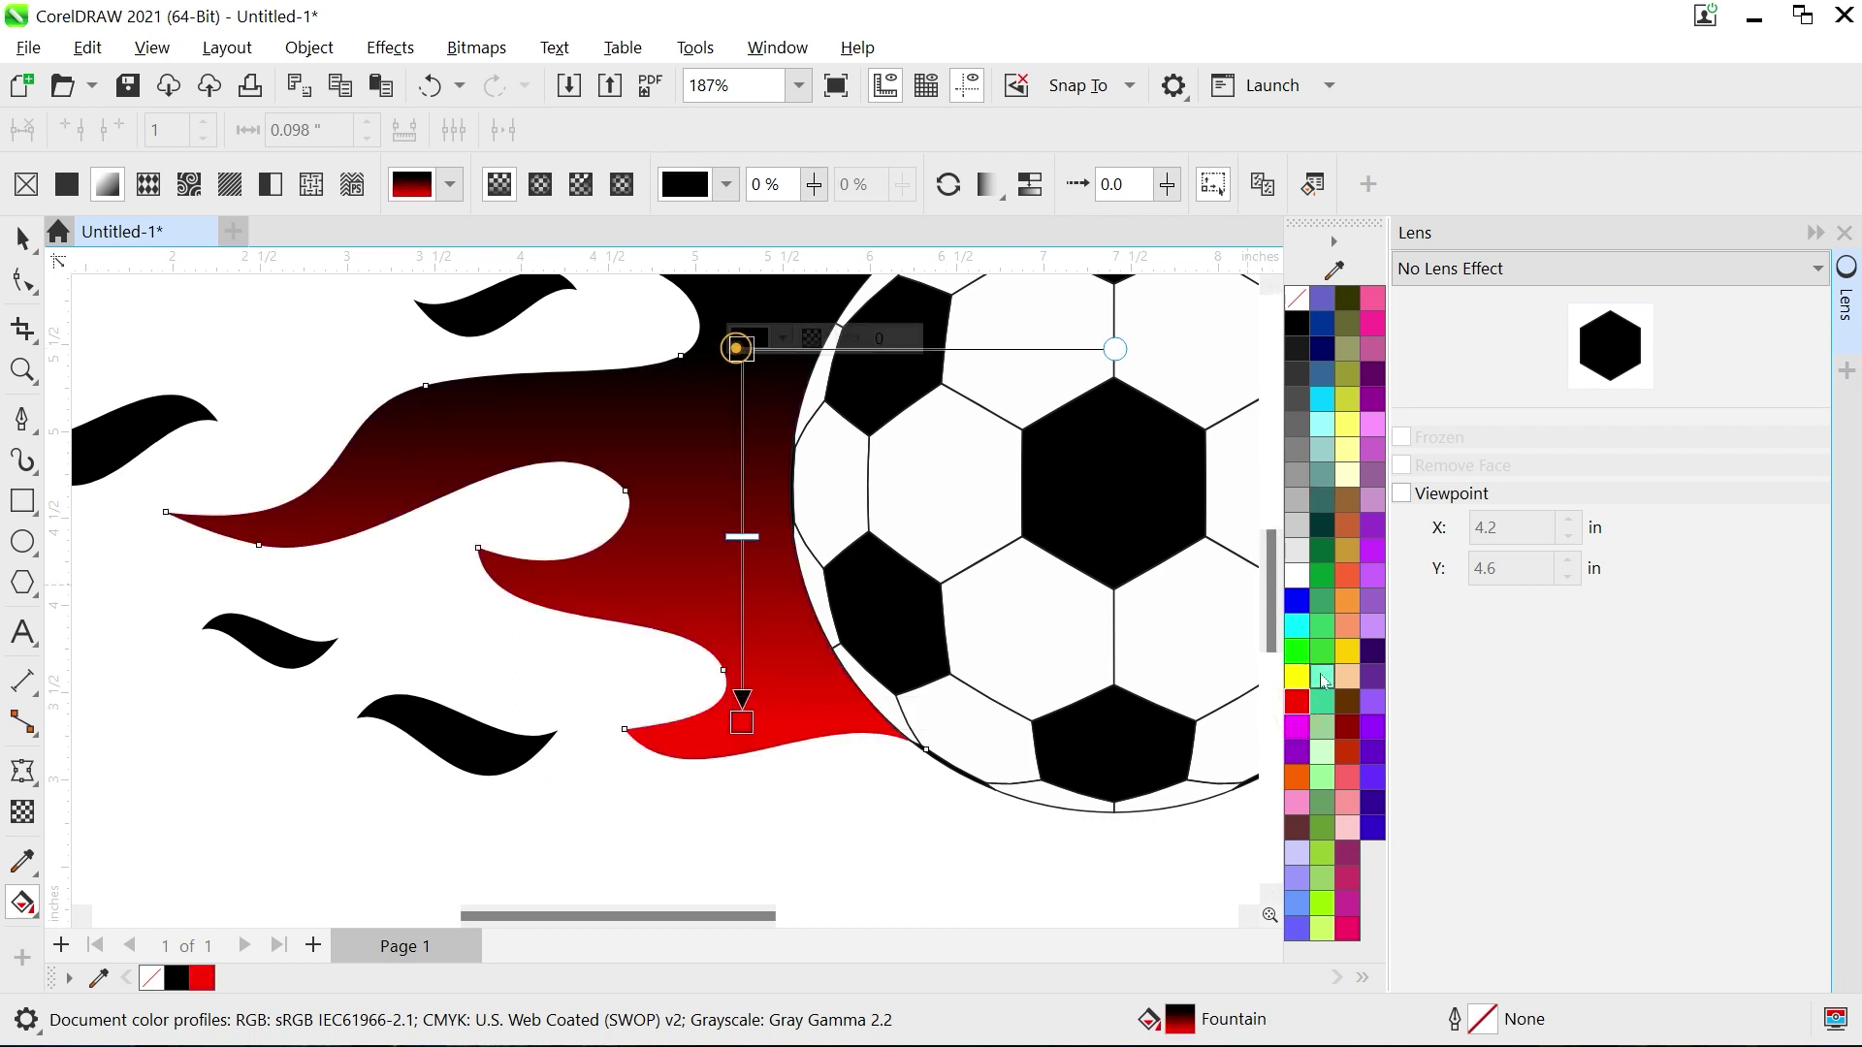
click(1298, 777)
Step: Copy the main flame's orange-red gradient fill onto the four small black swooshes
scroll(1105, 878, down, 1)
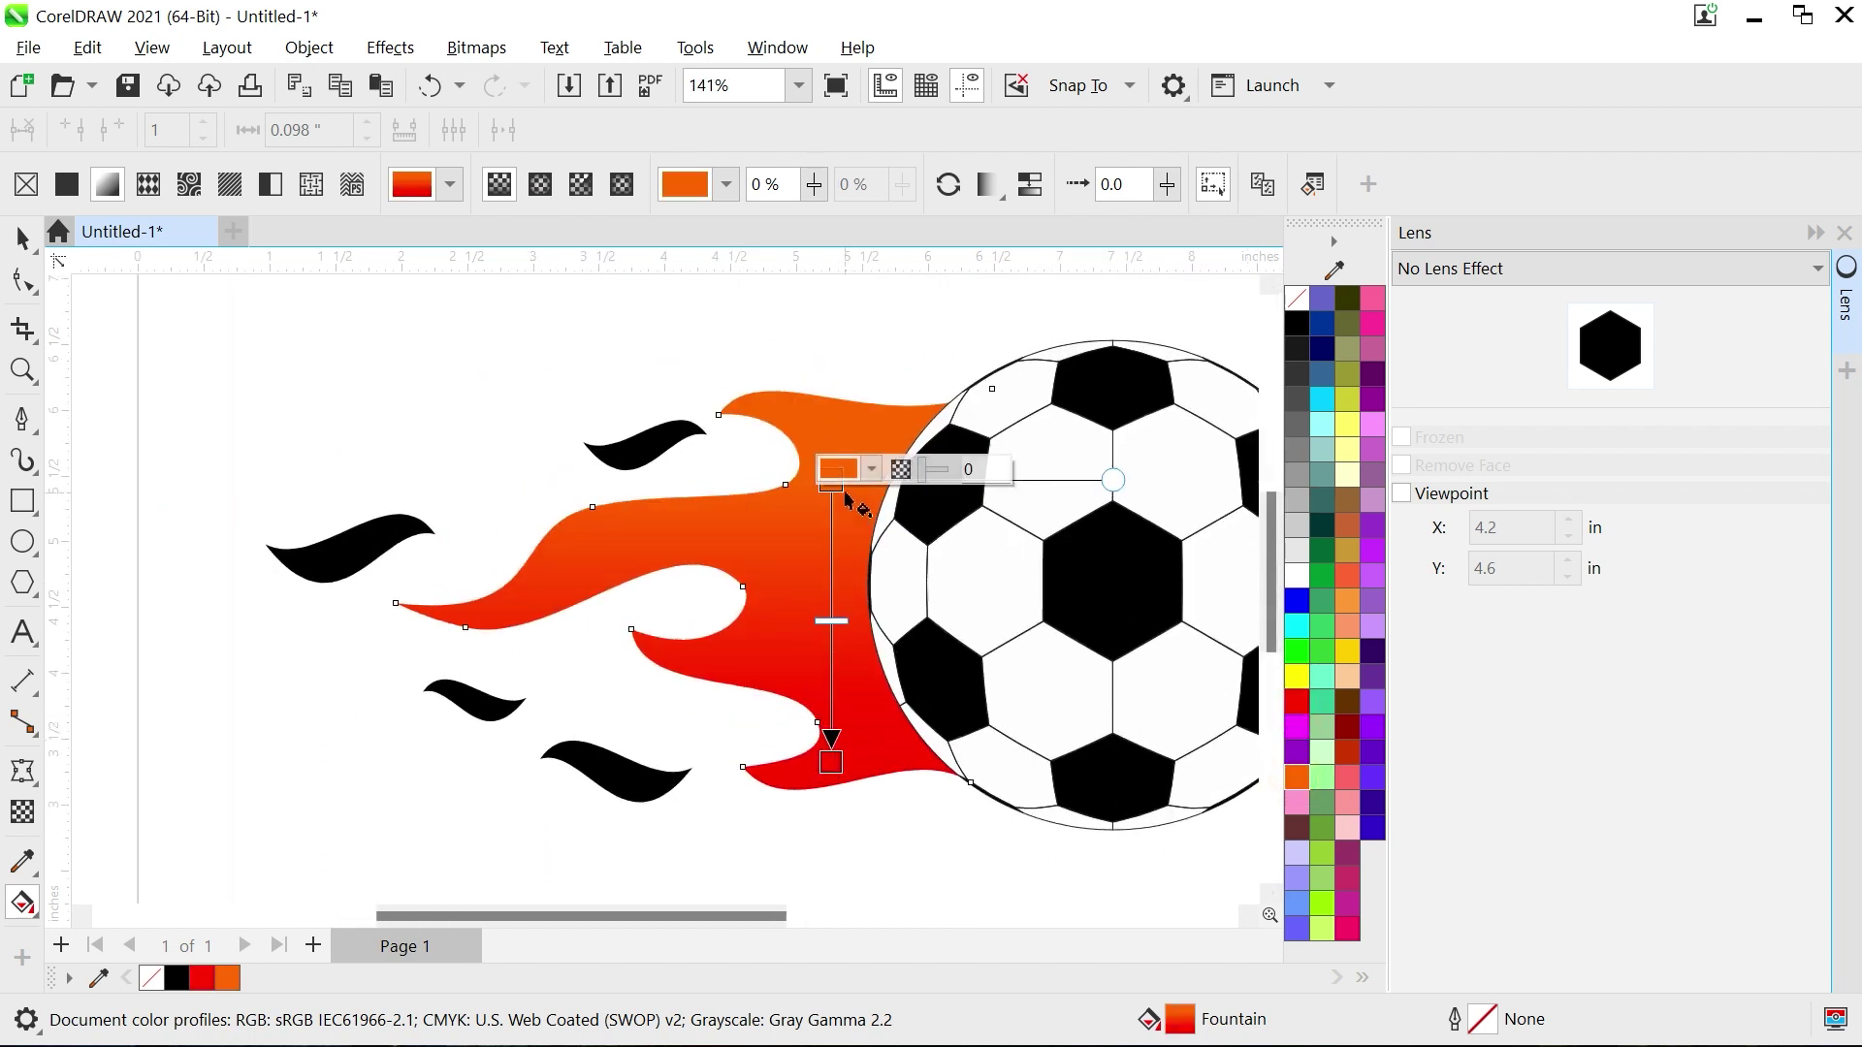
click(22, 238)
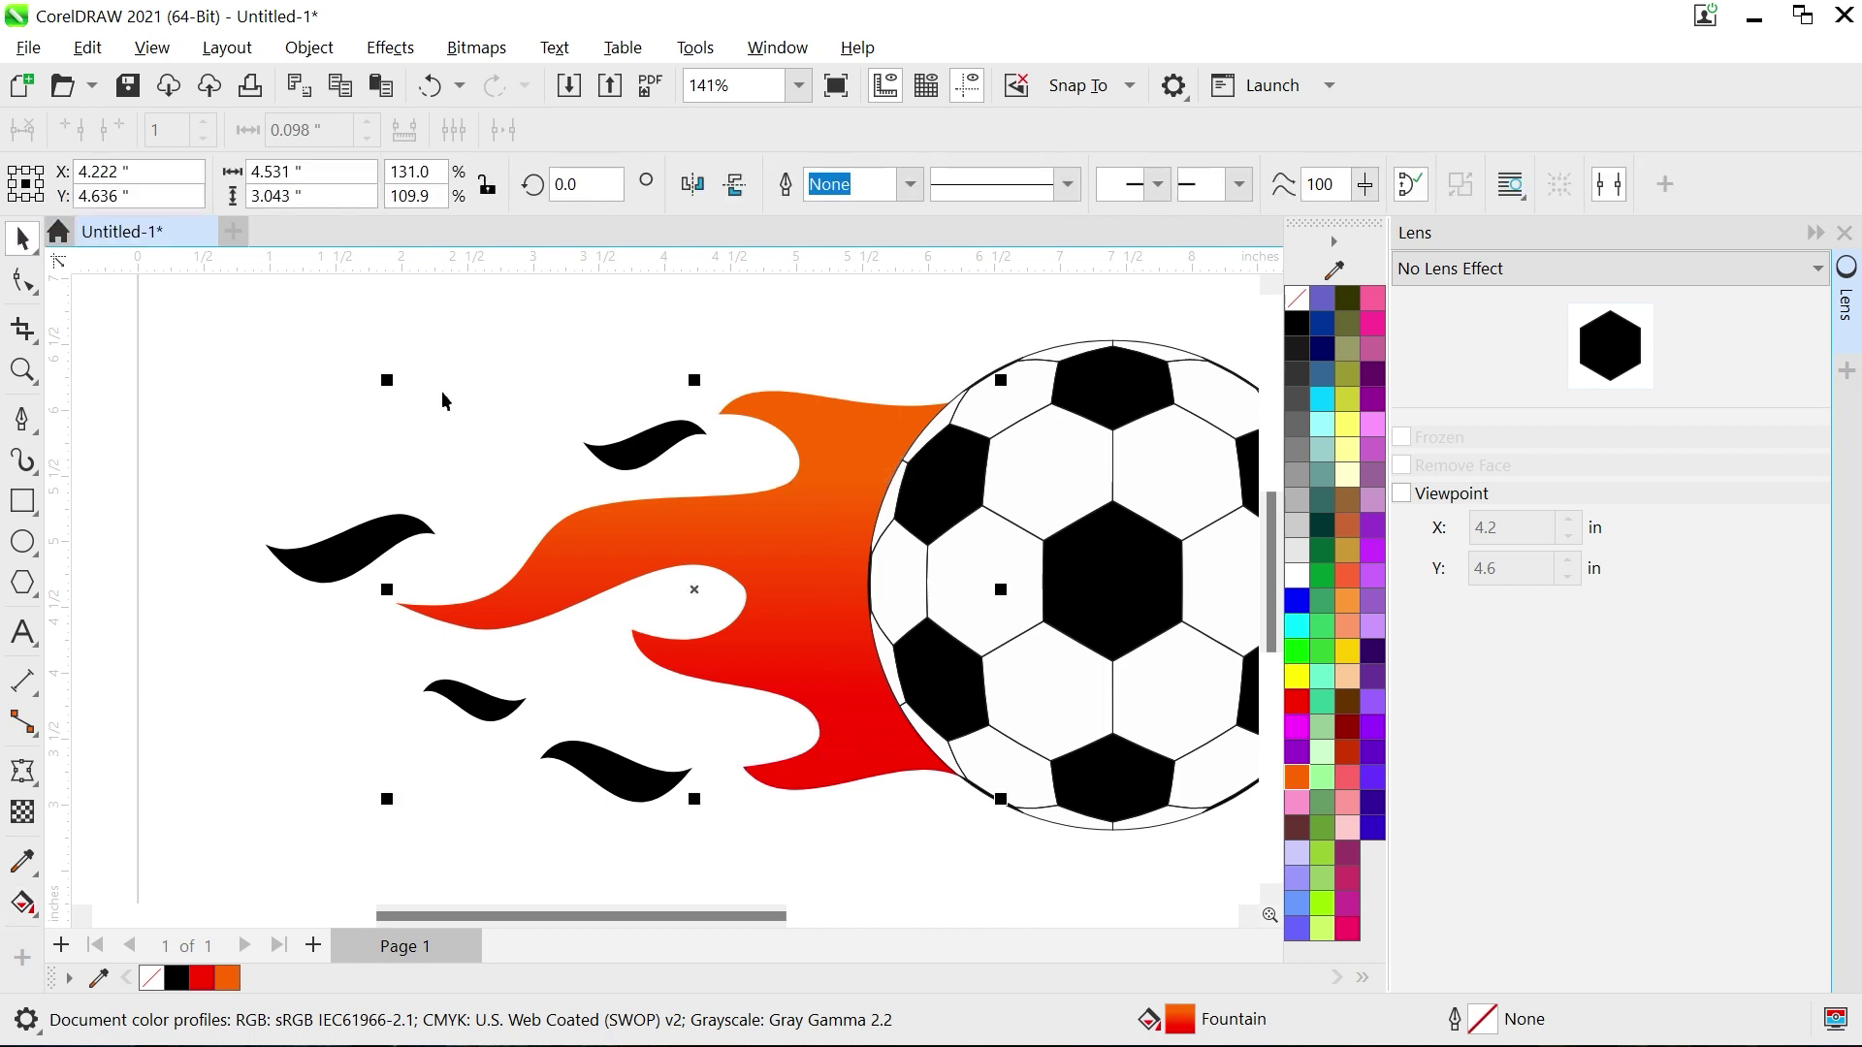
drag(873, 558, 678, 457)
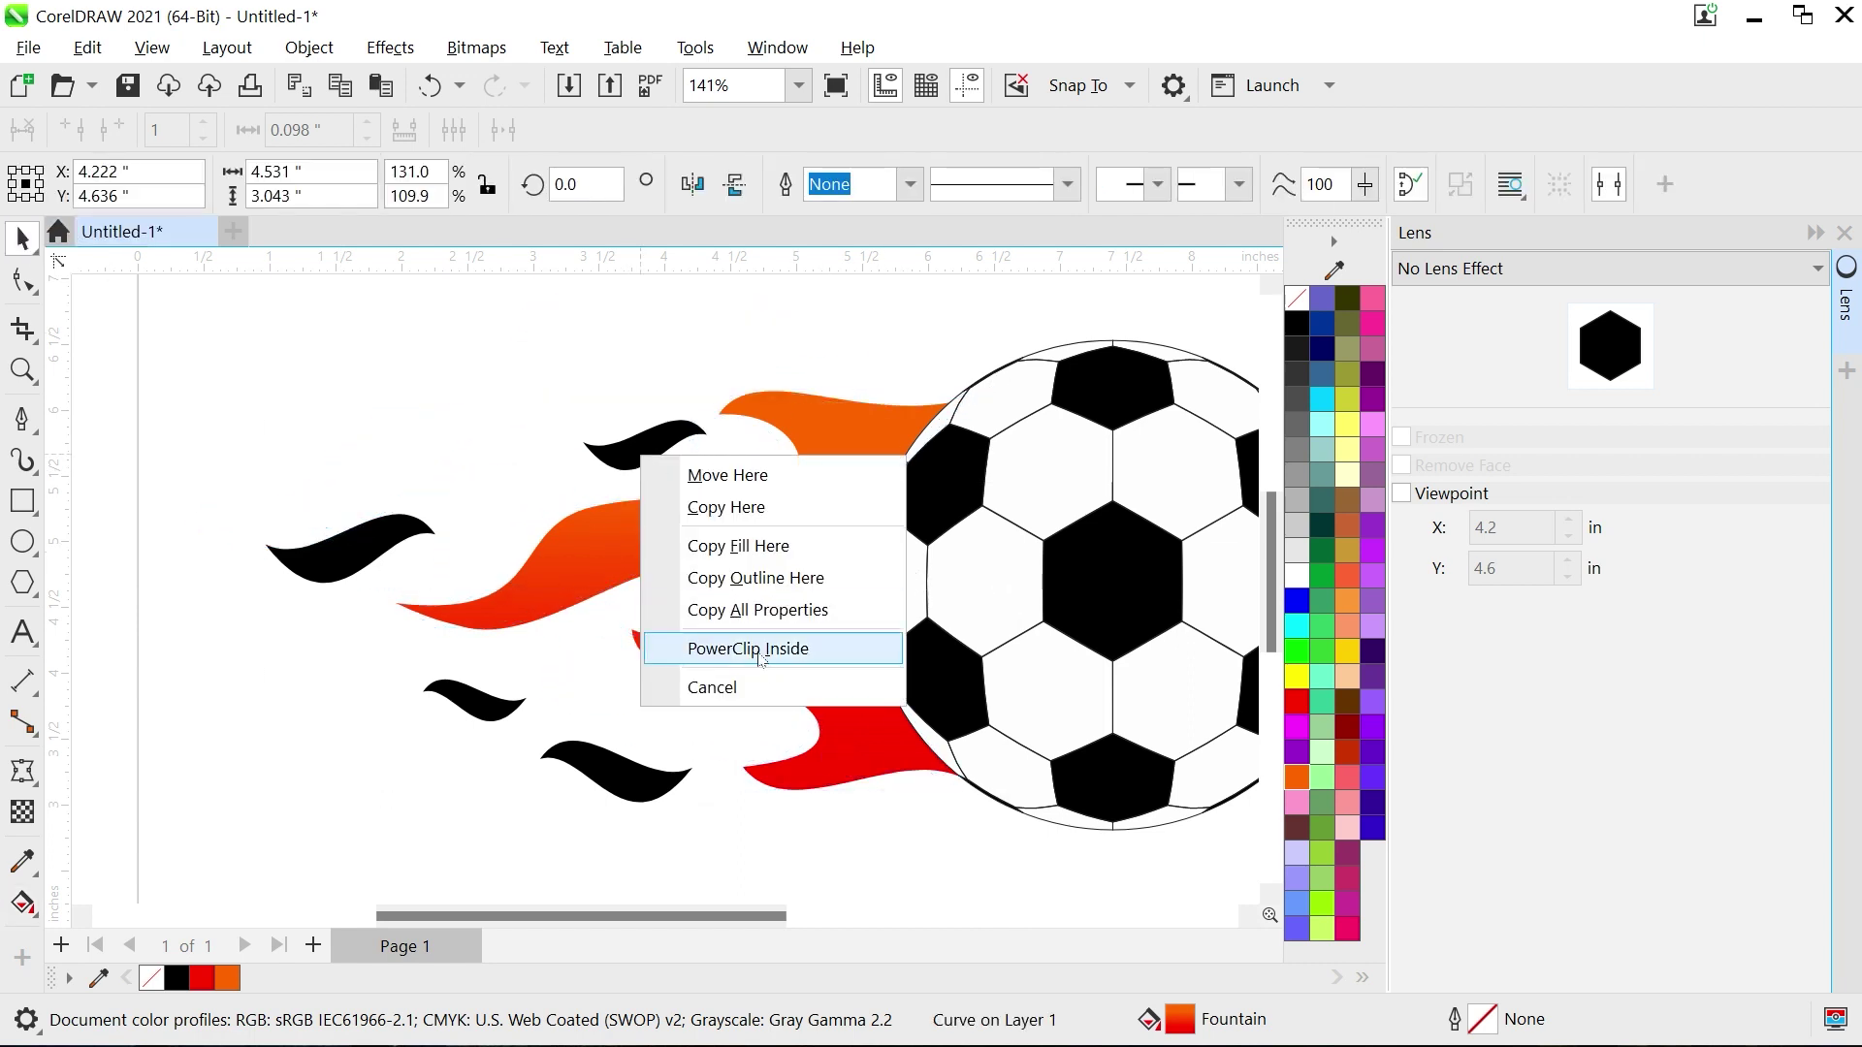
click(752, 615)
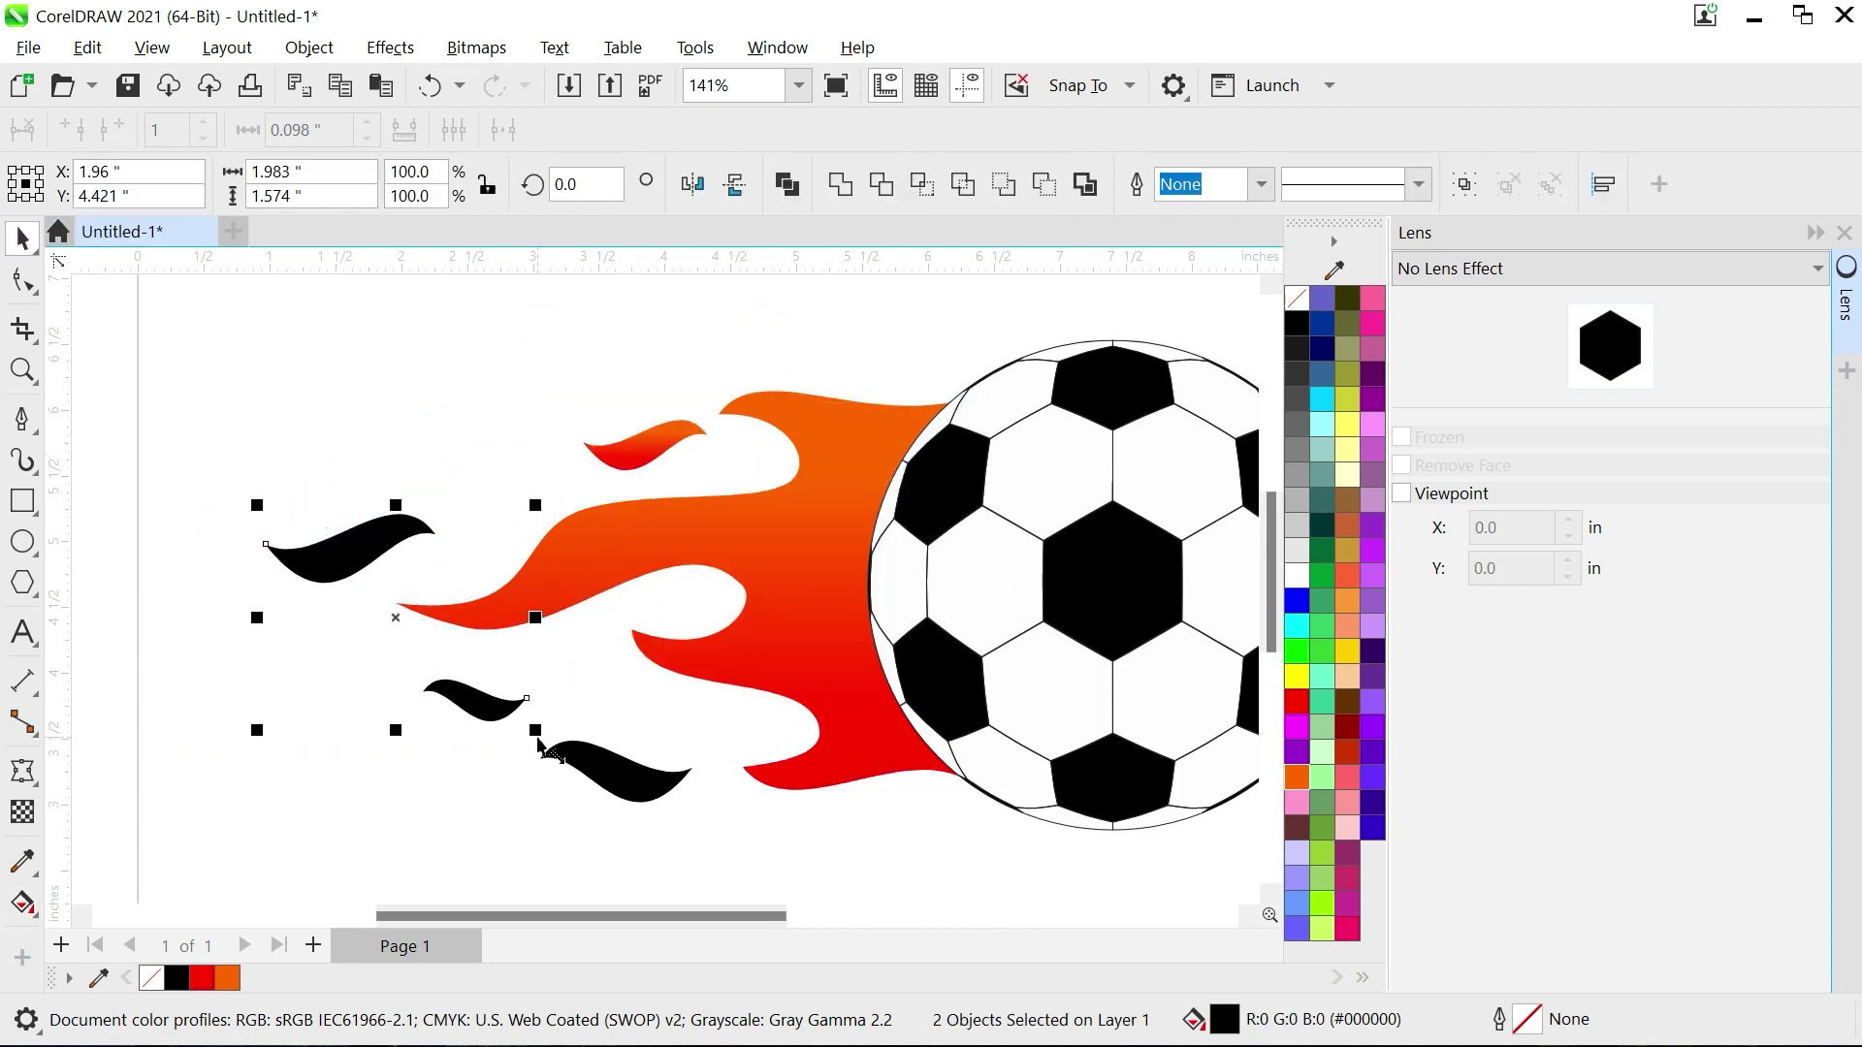
drag(760, 858, 485, 678)
scroll(438, 534, down, 1)
scroll(439, 532, down, 1)
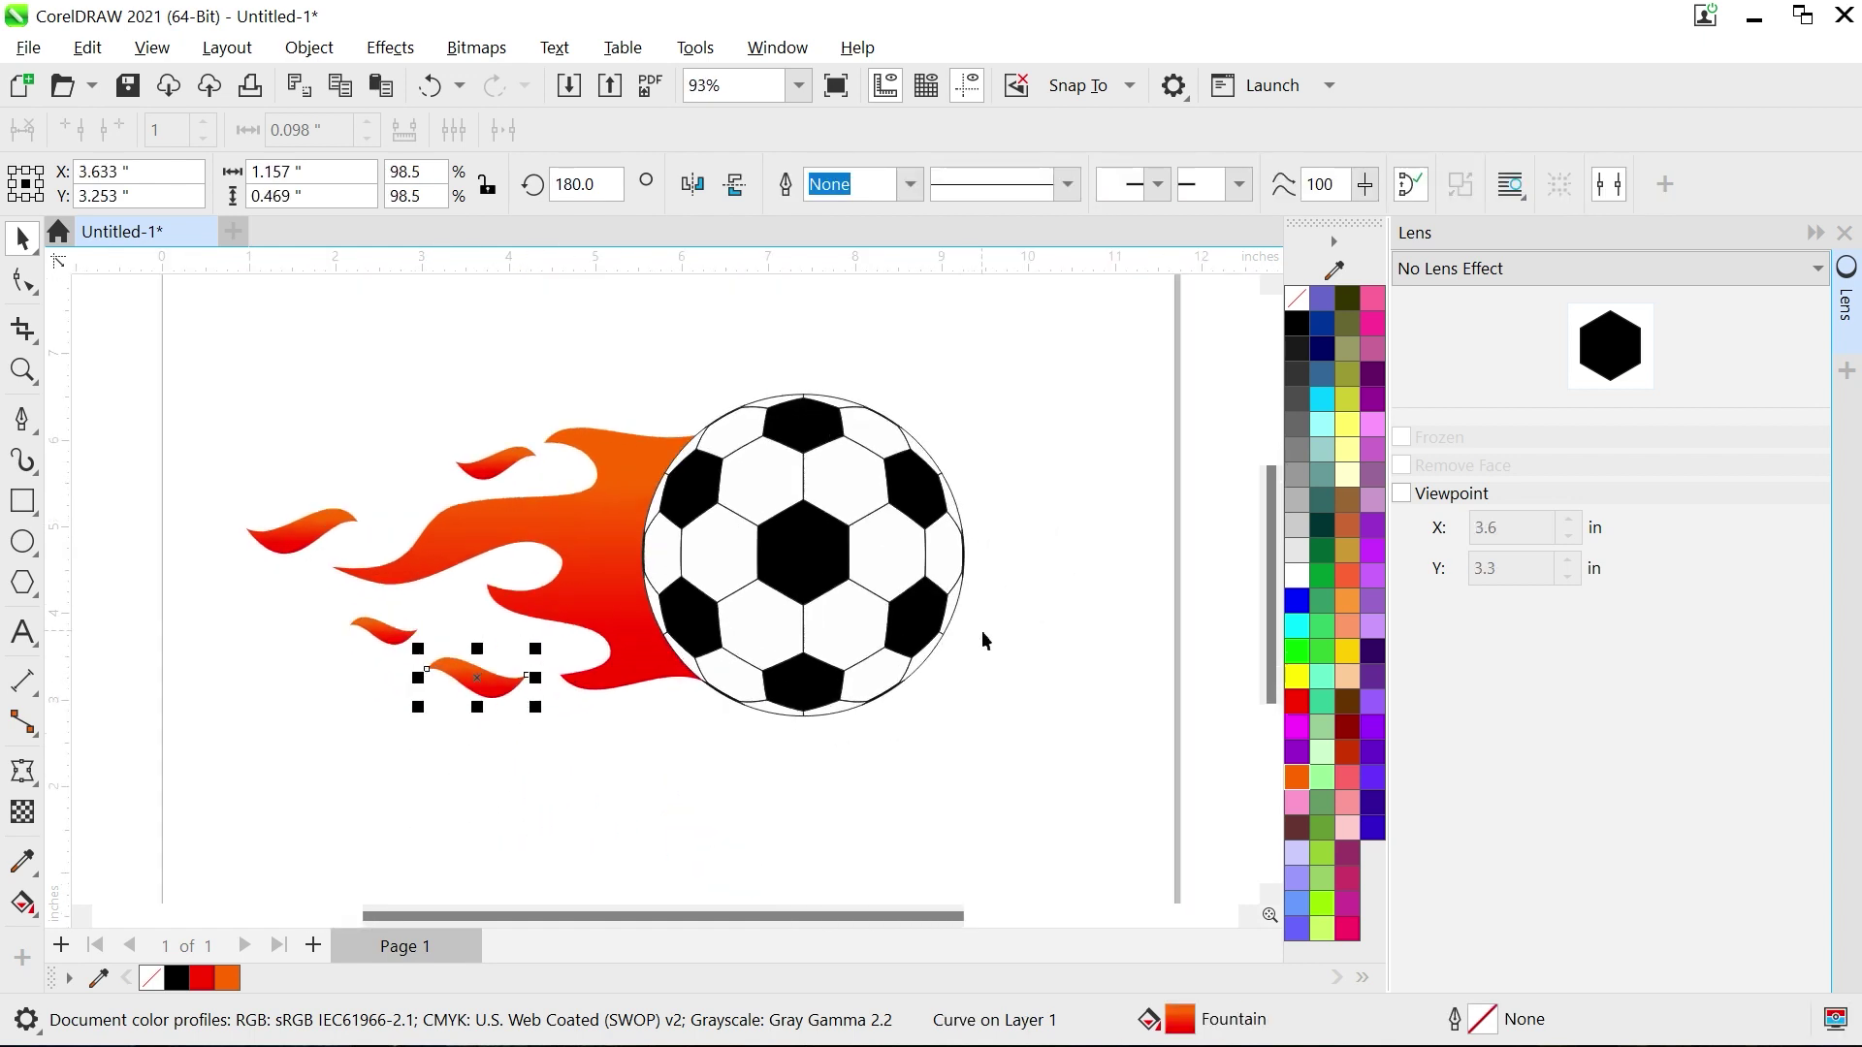
click(1144, 633)
Step: Type FOOTBALL below the ball and change its case to all capitals
click(29, 630)
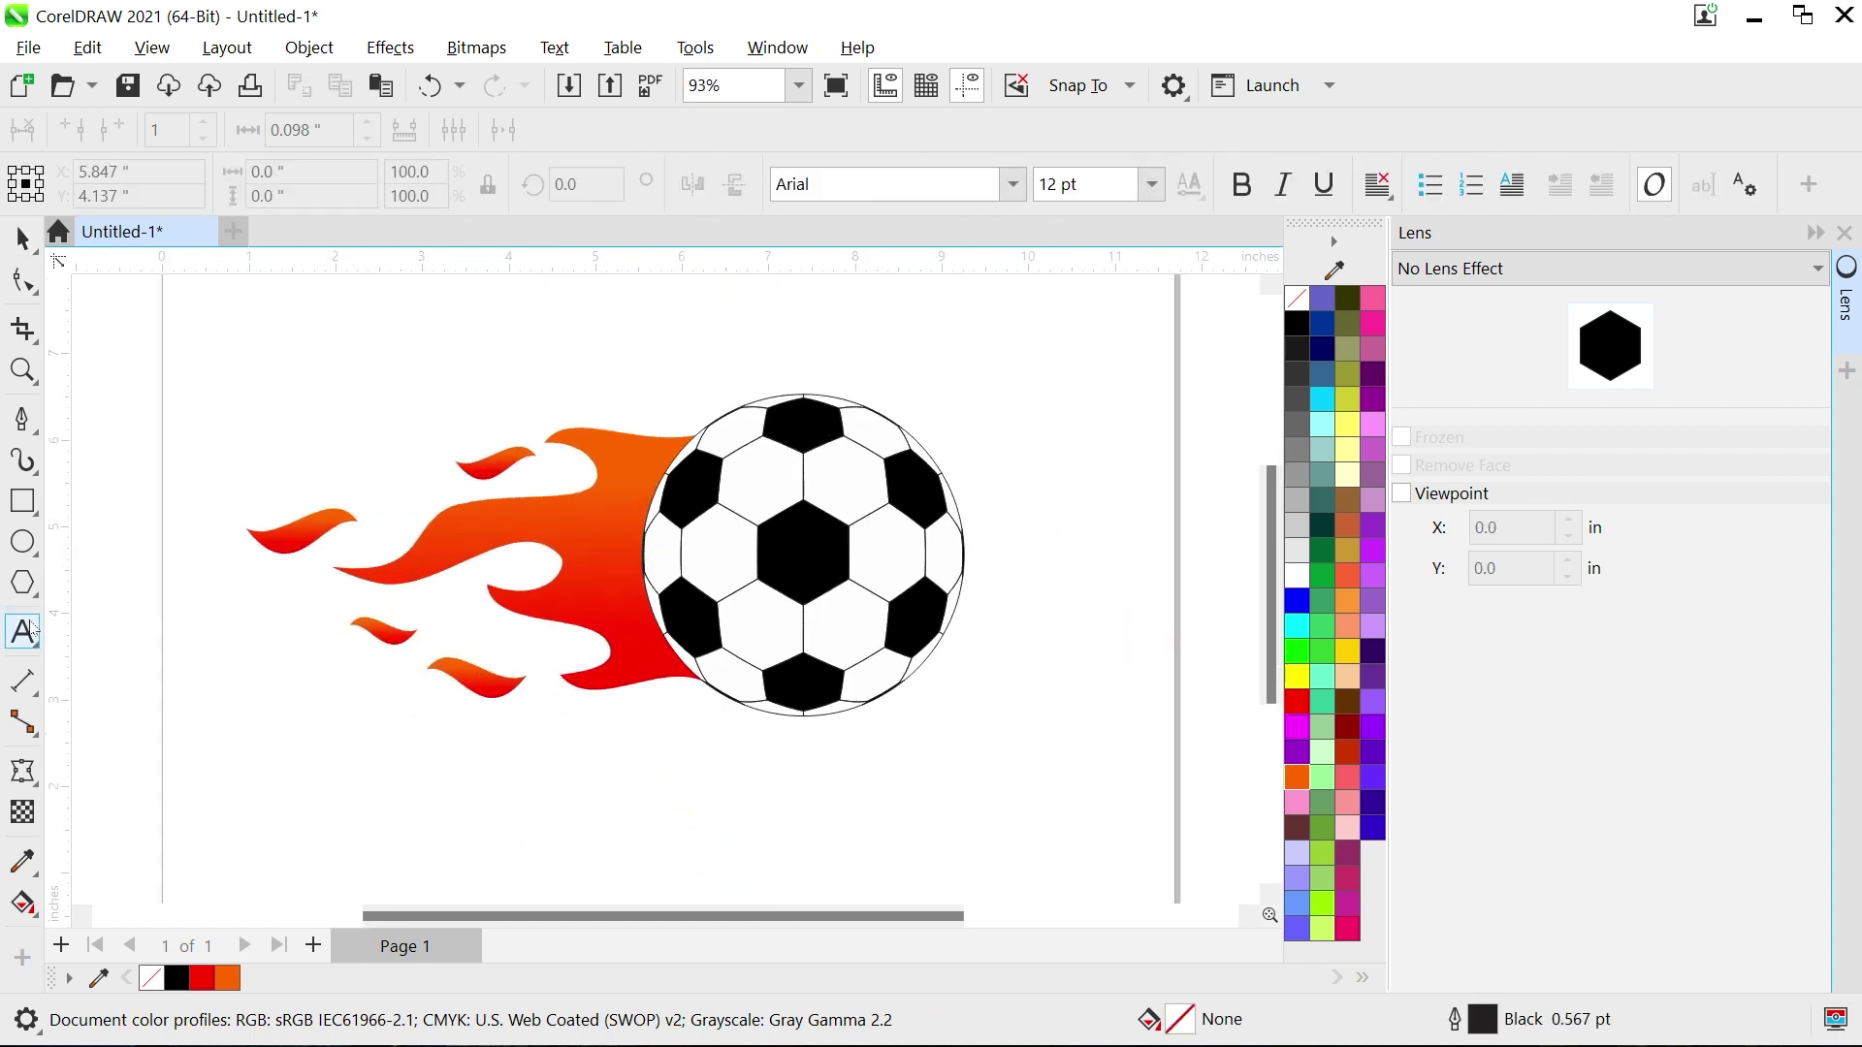
click(572, 829)
text(fOOTBALL)
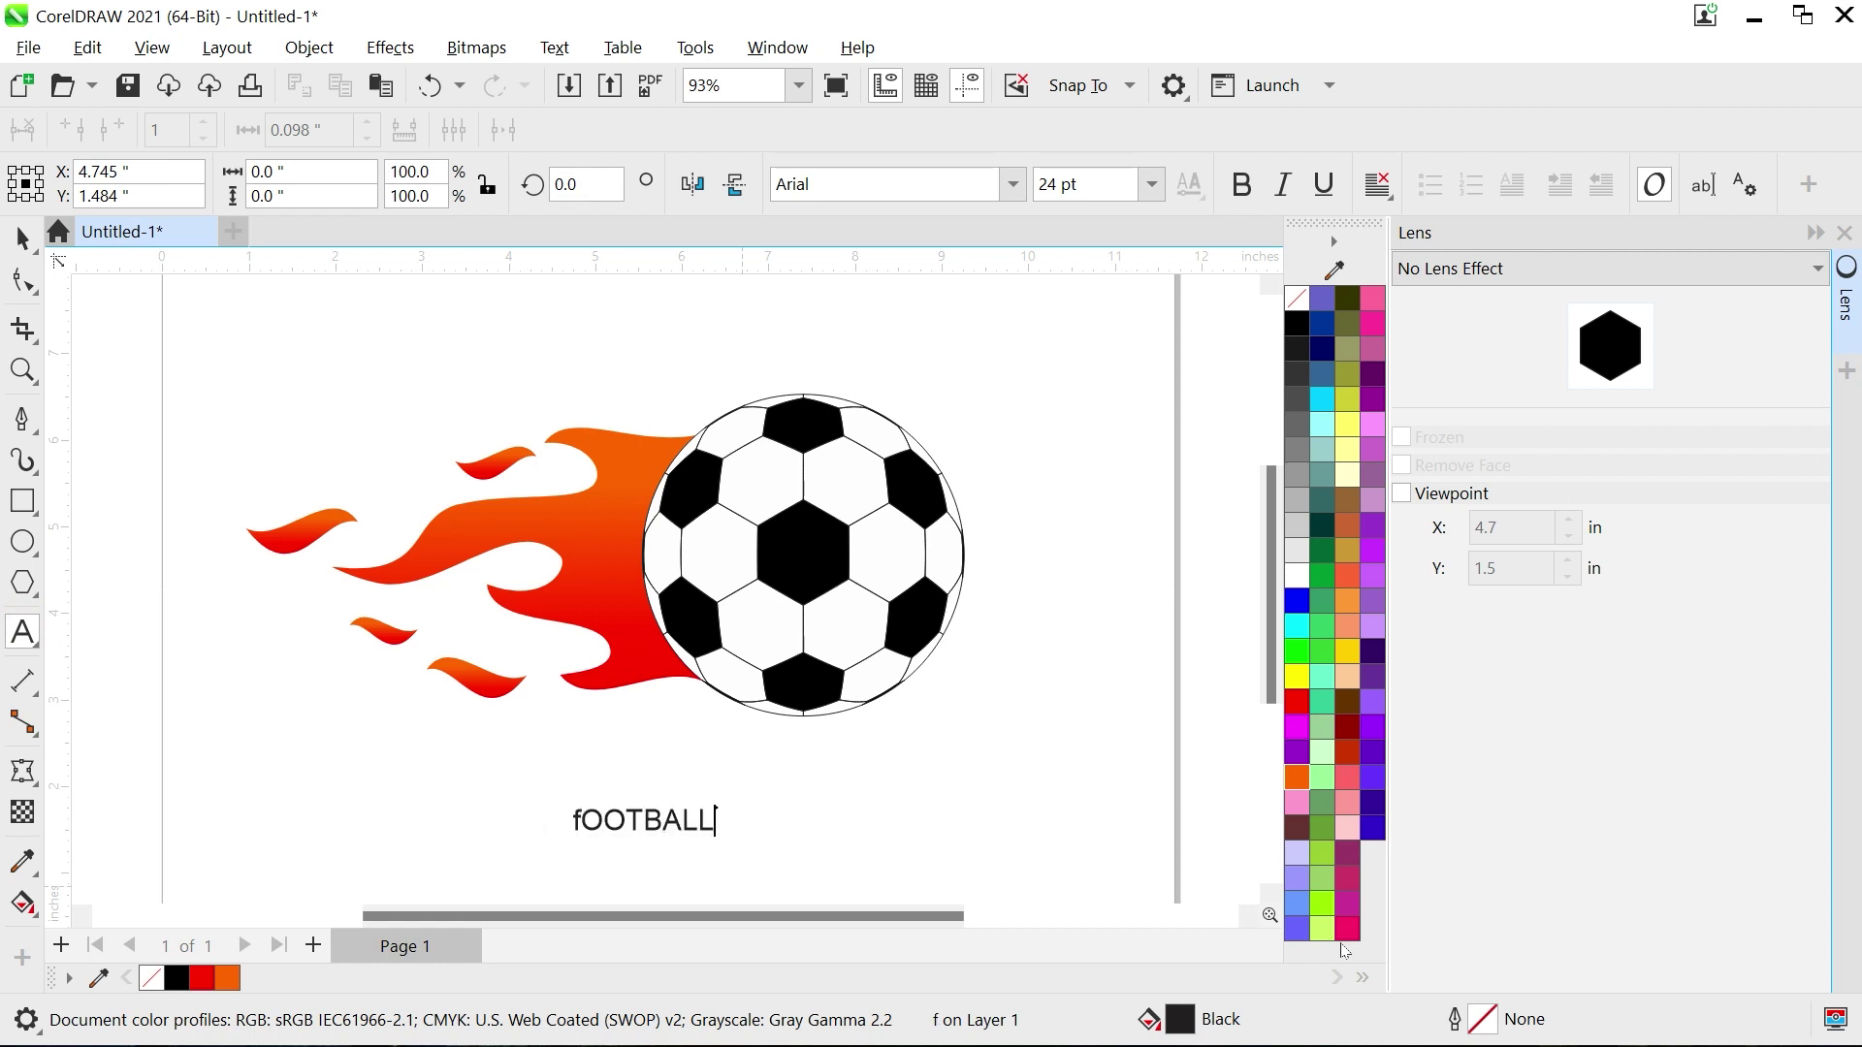
key(ctrl+a)
right_click(681, 820)
click(807, 455)
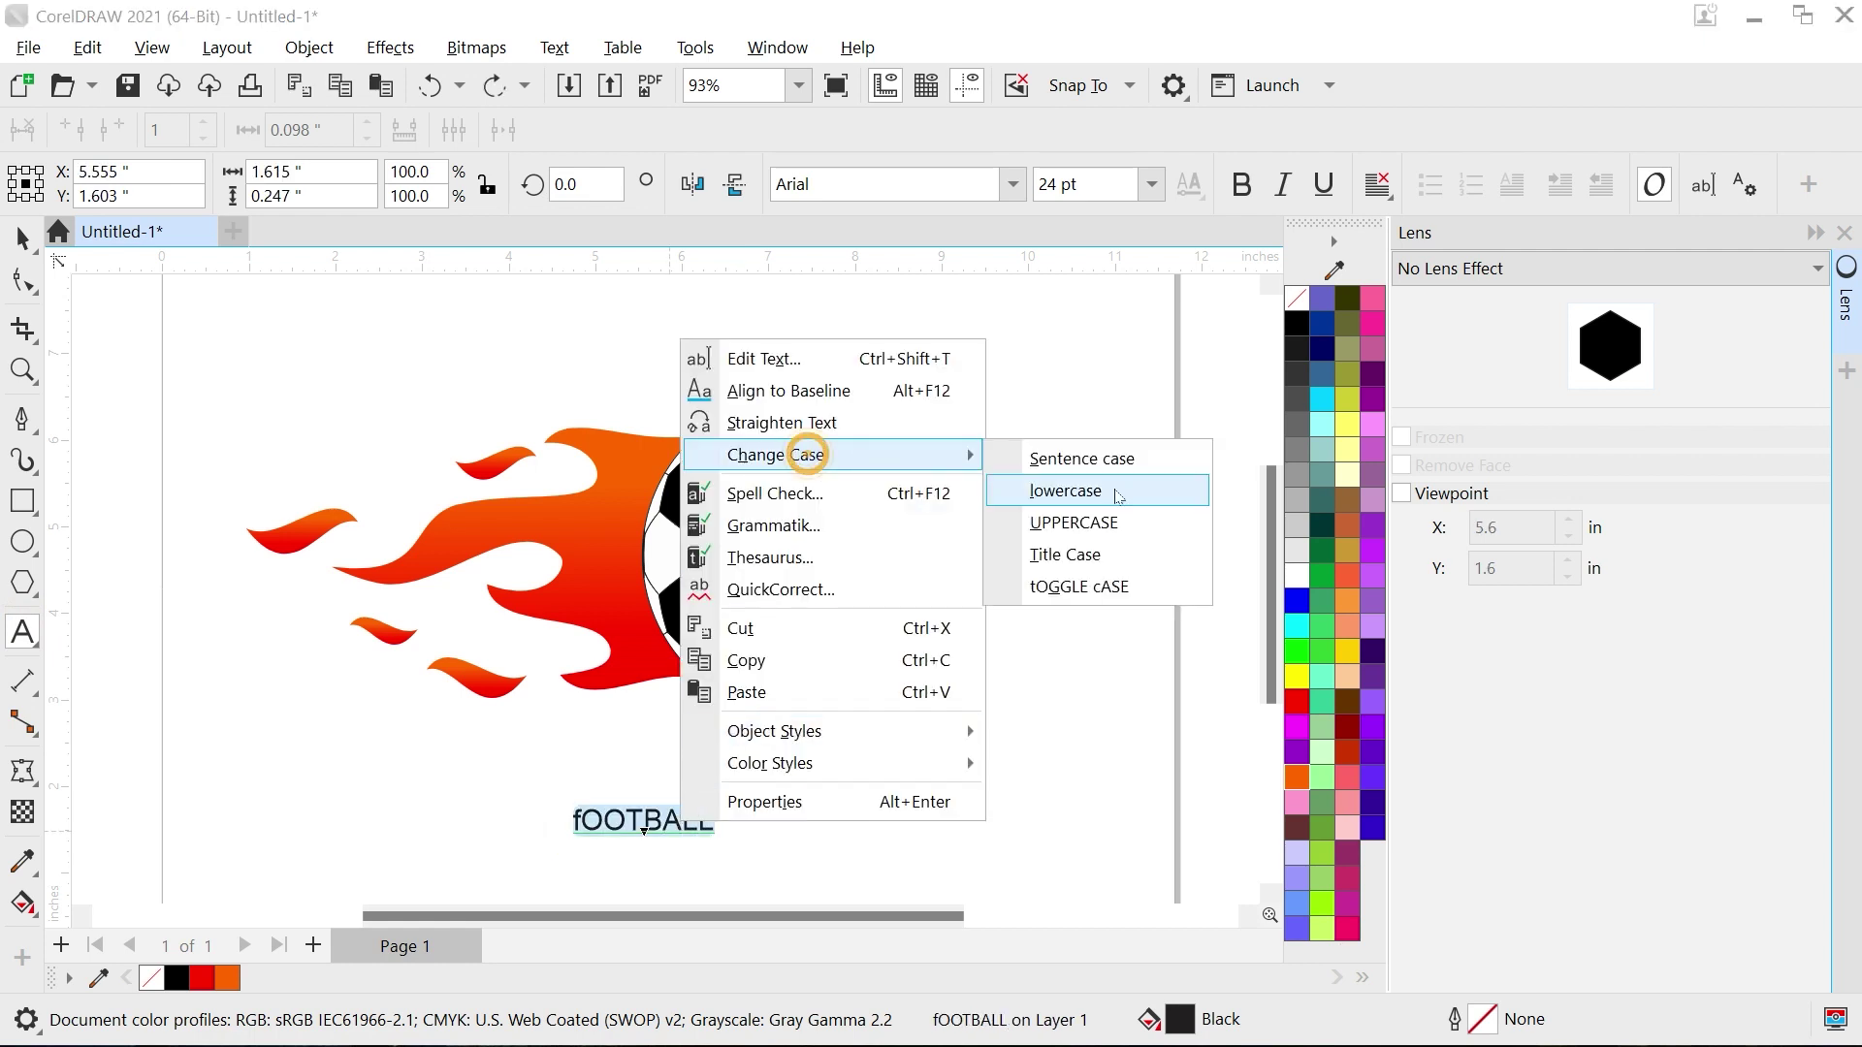
click(1073, 522)
key(Escape)
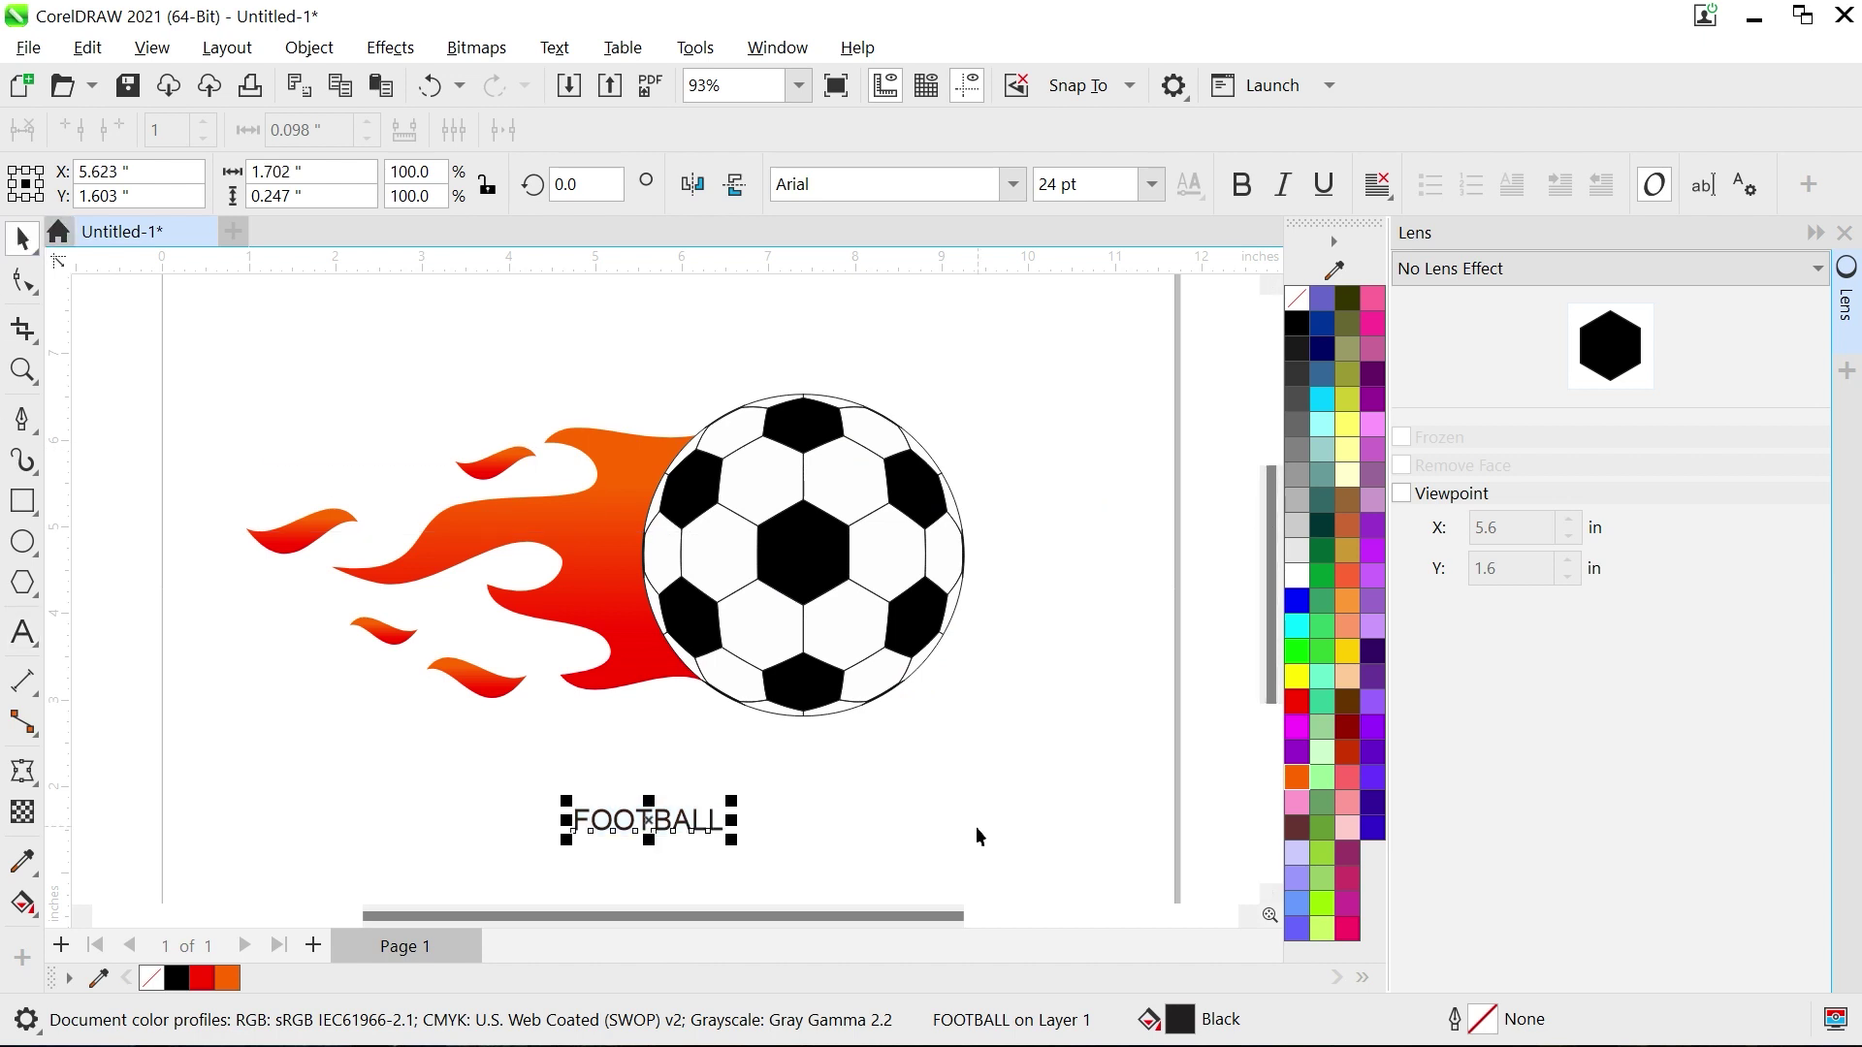
Step: Set FOOTBALL in Aldhabi at about 104 pt, positioned under the ball
drag(733, 853, 1030, 889)
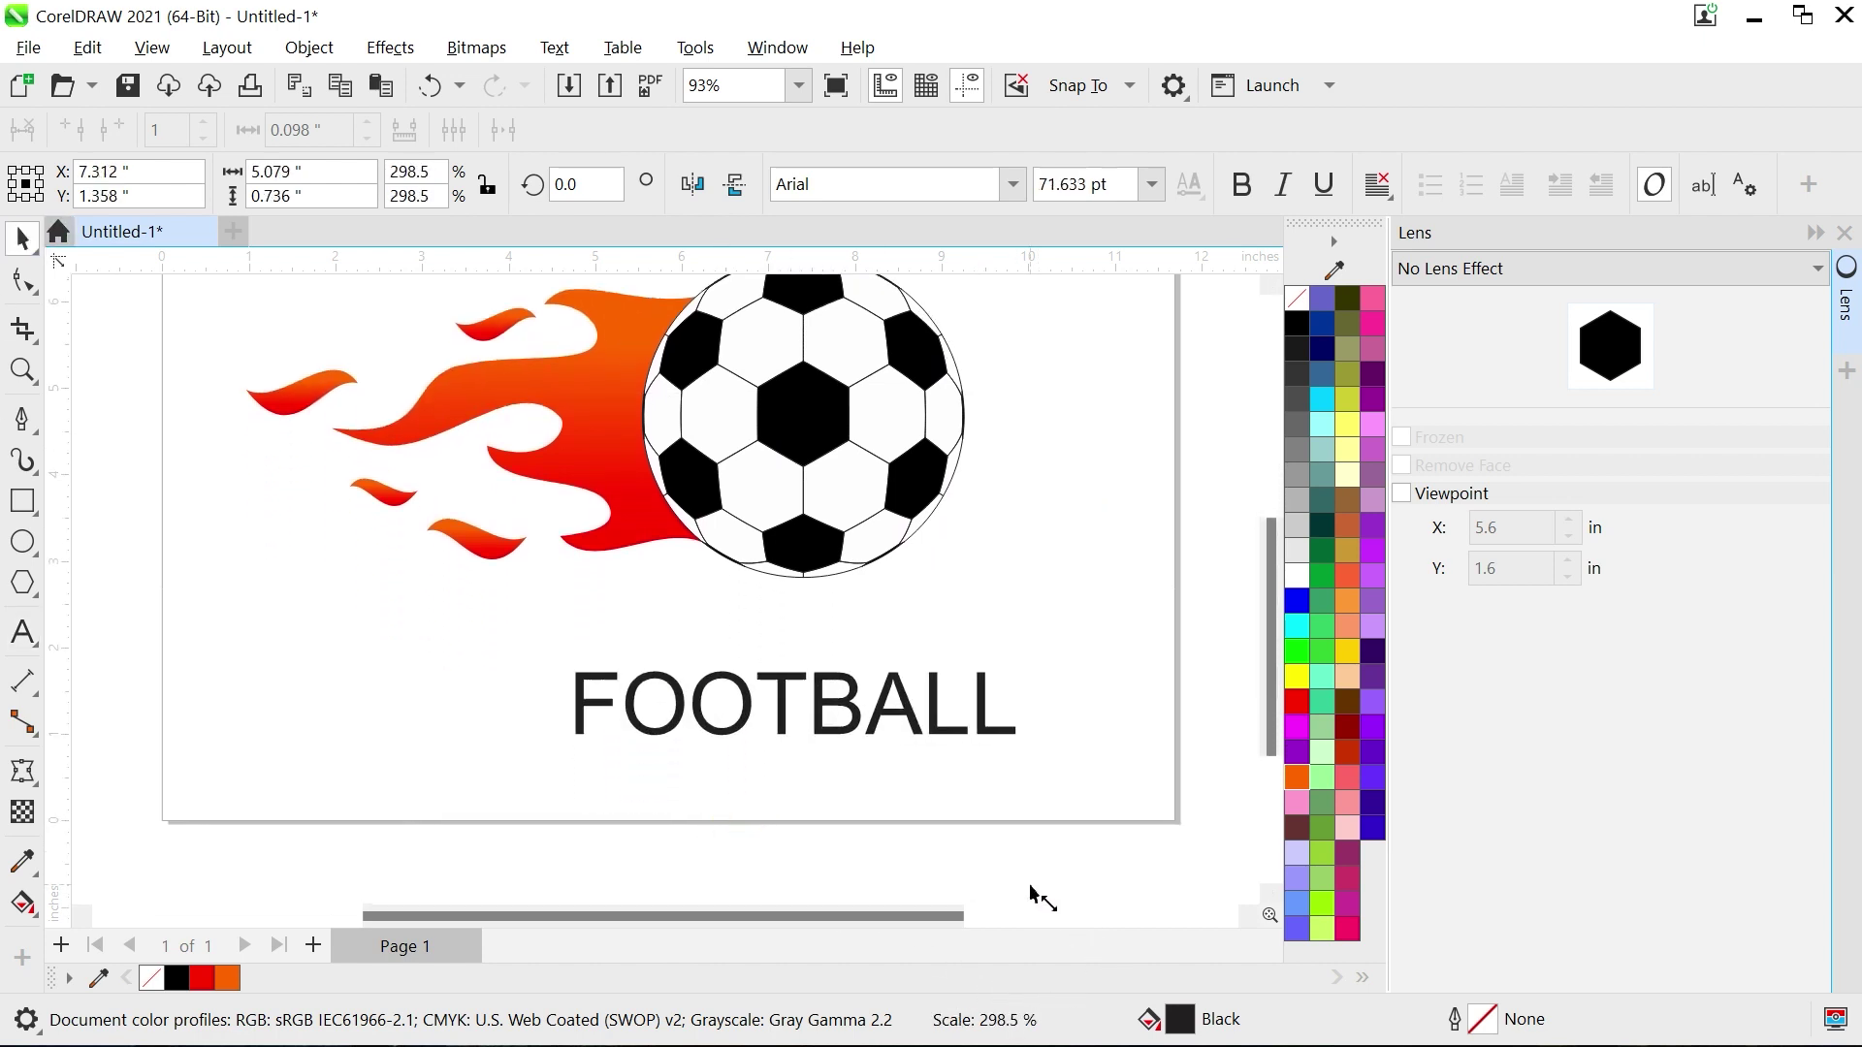
drag(838, 727, 862, 653)
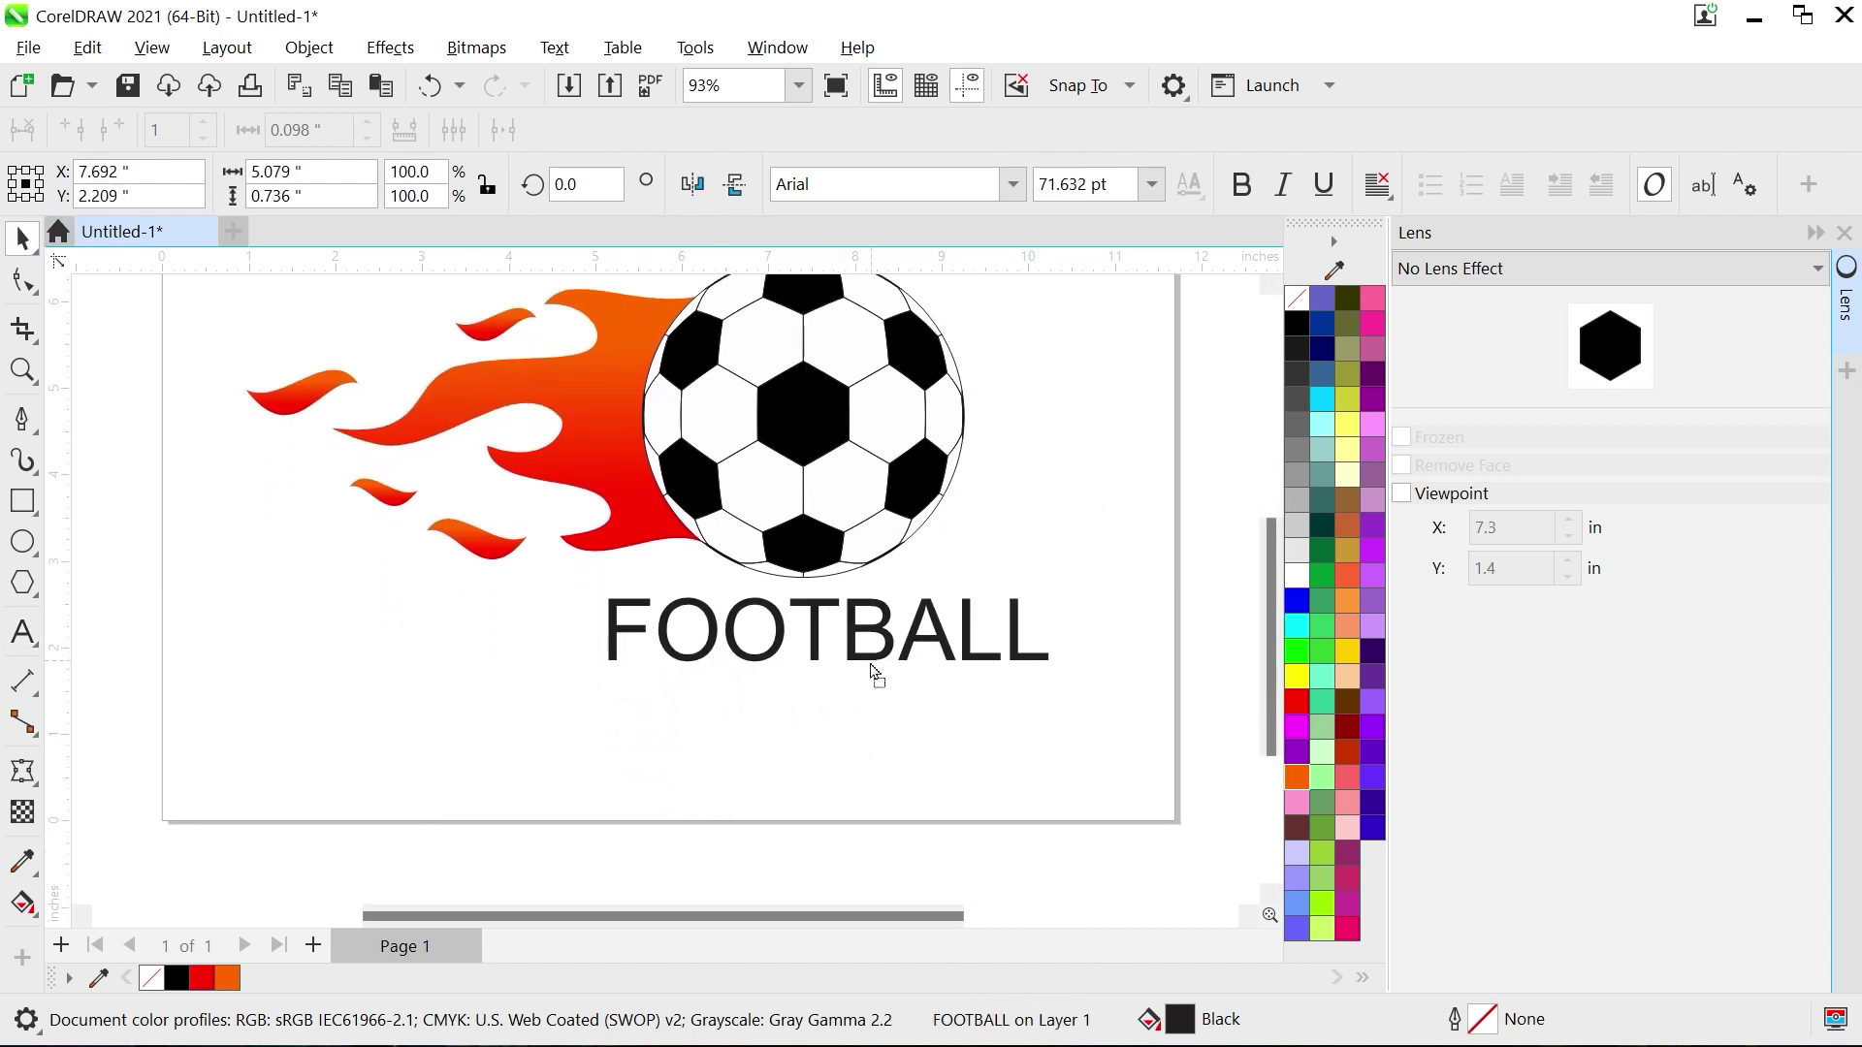
scroll(1043, 291, up, 1)
click(1011, 184)
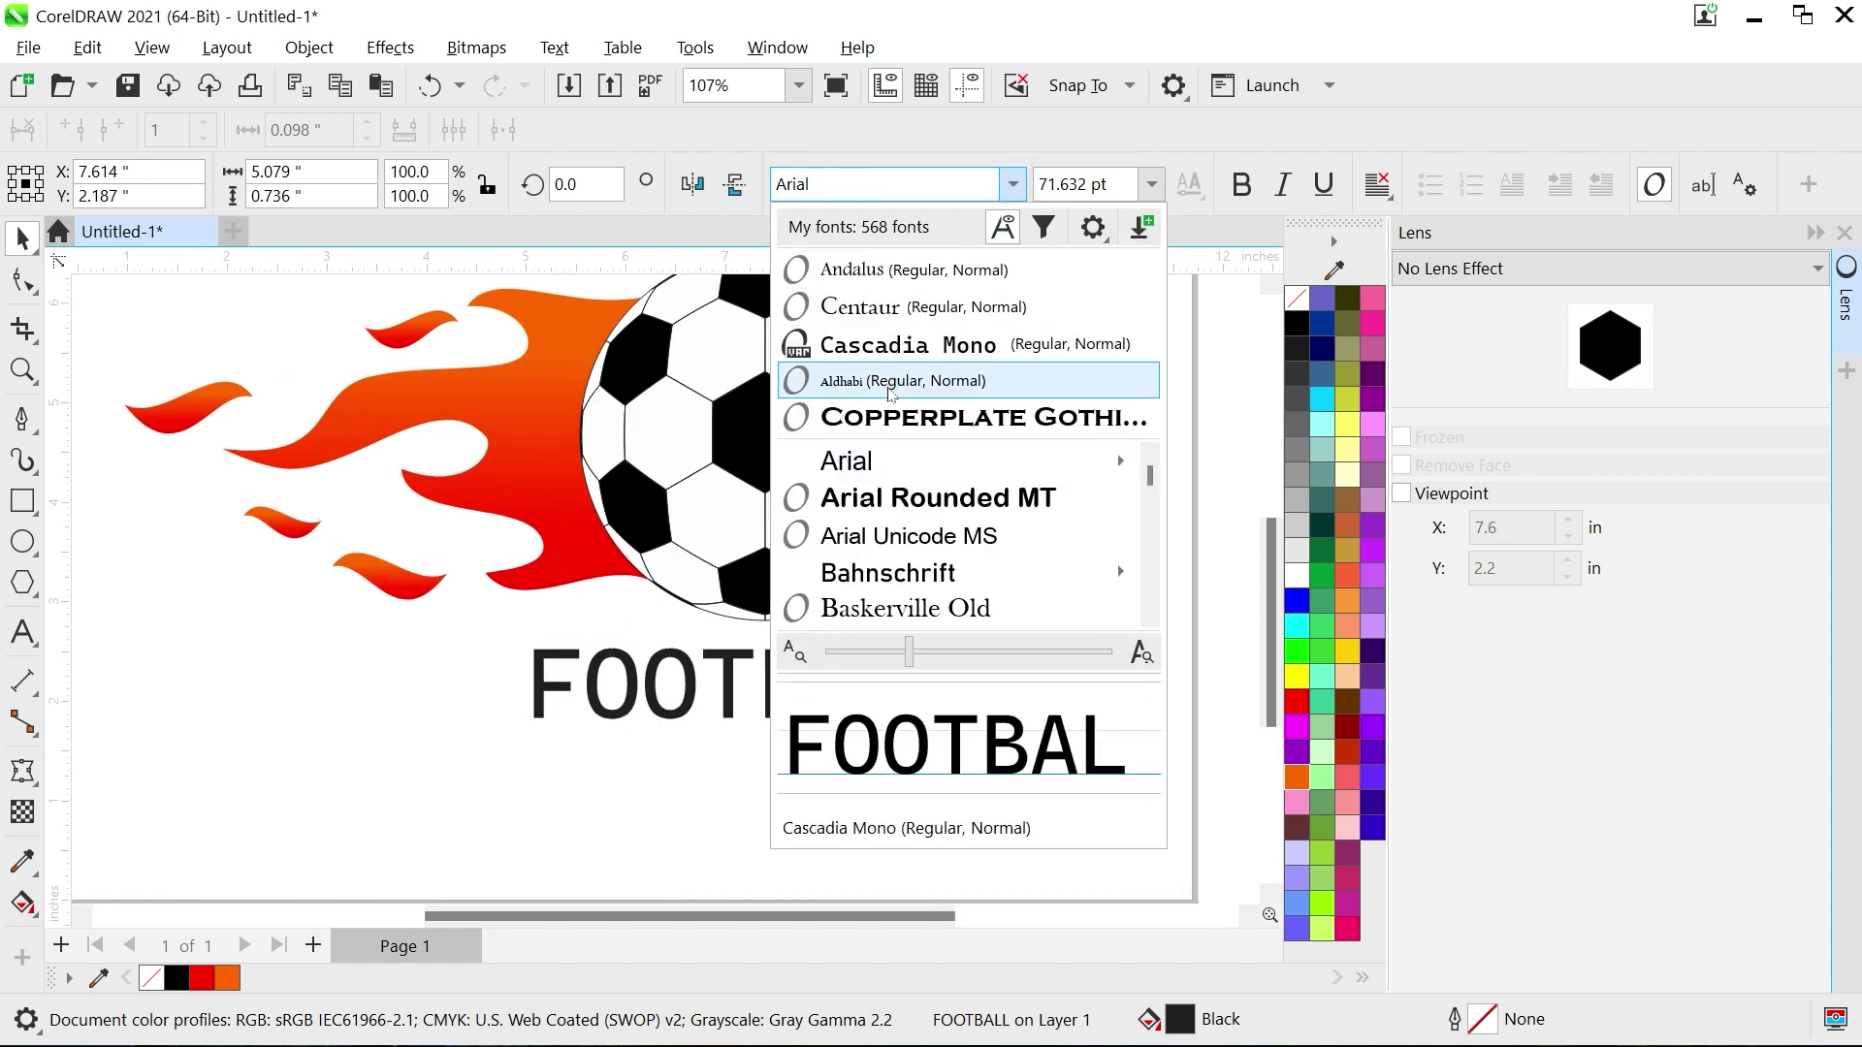
click(891, 384)
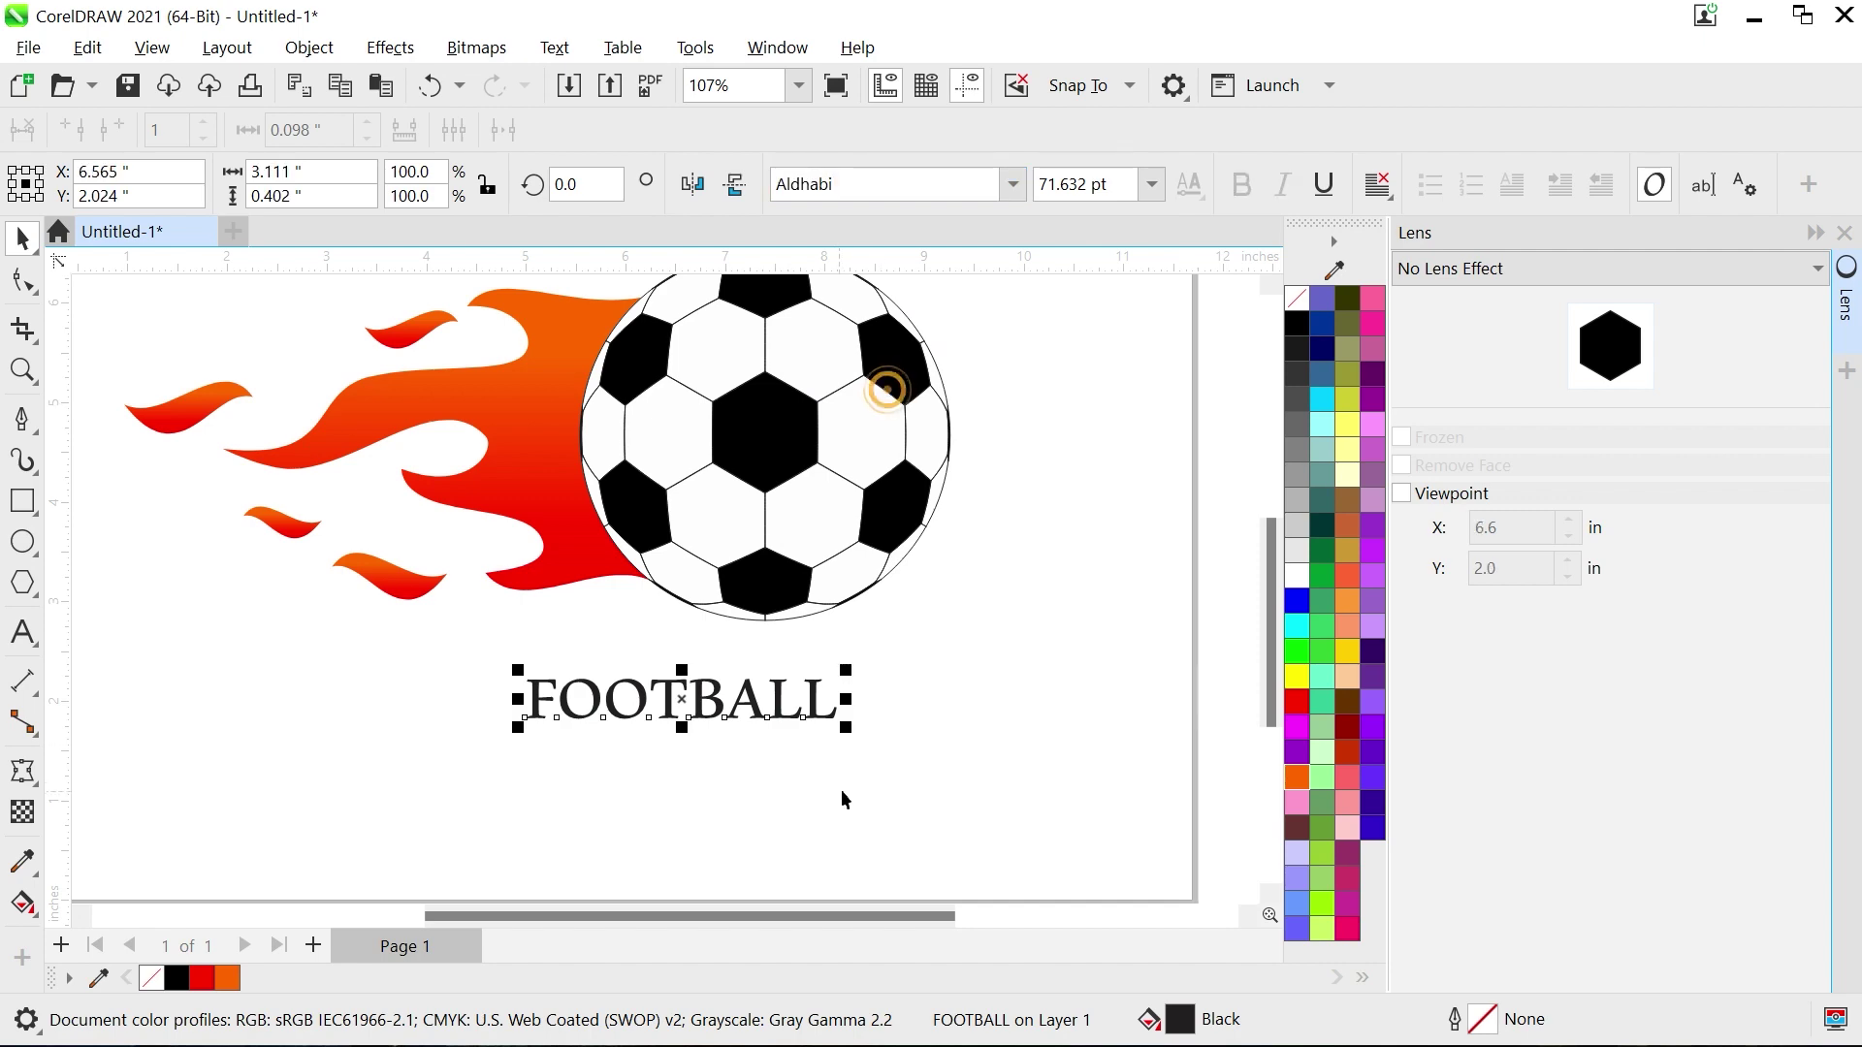
drag(844, 747, 981, 766)
scroll(842, 787, up, 2)
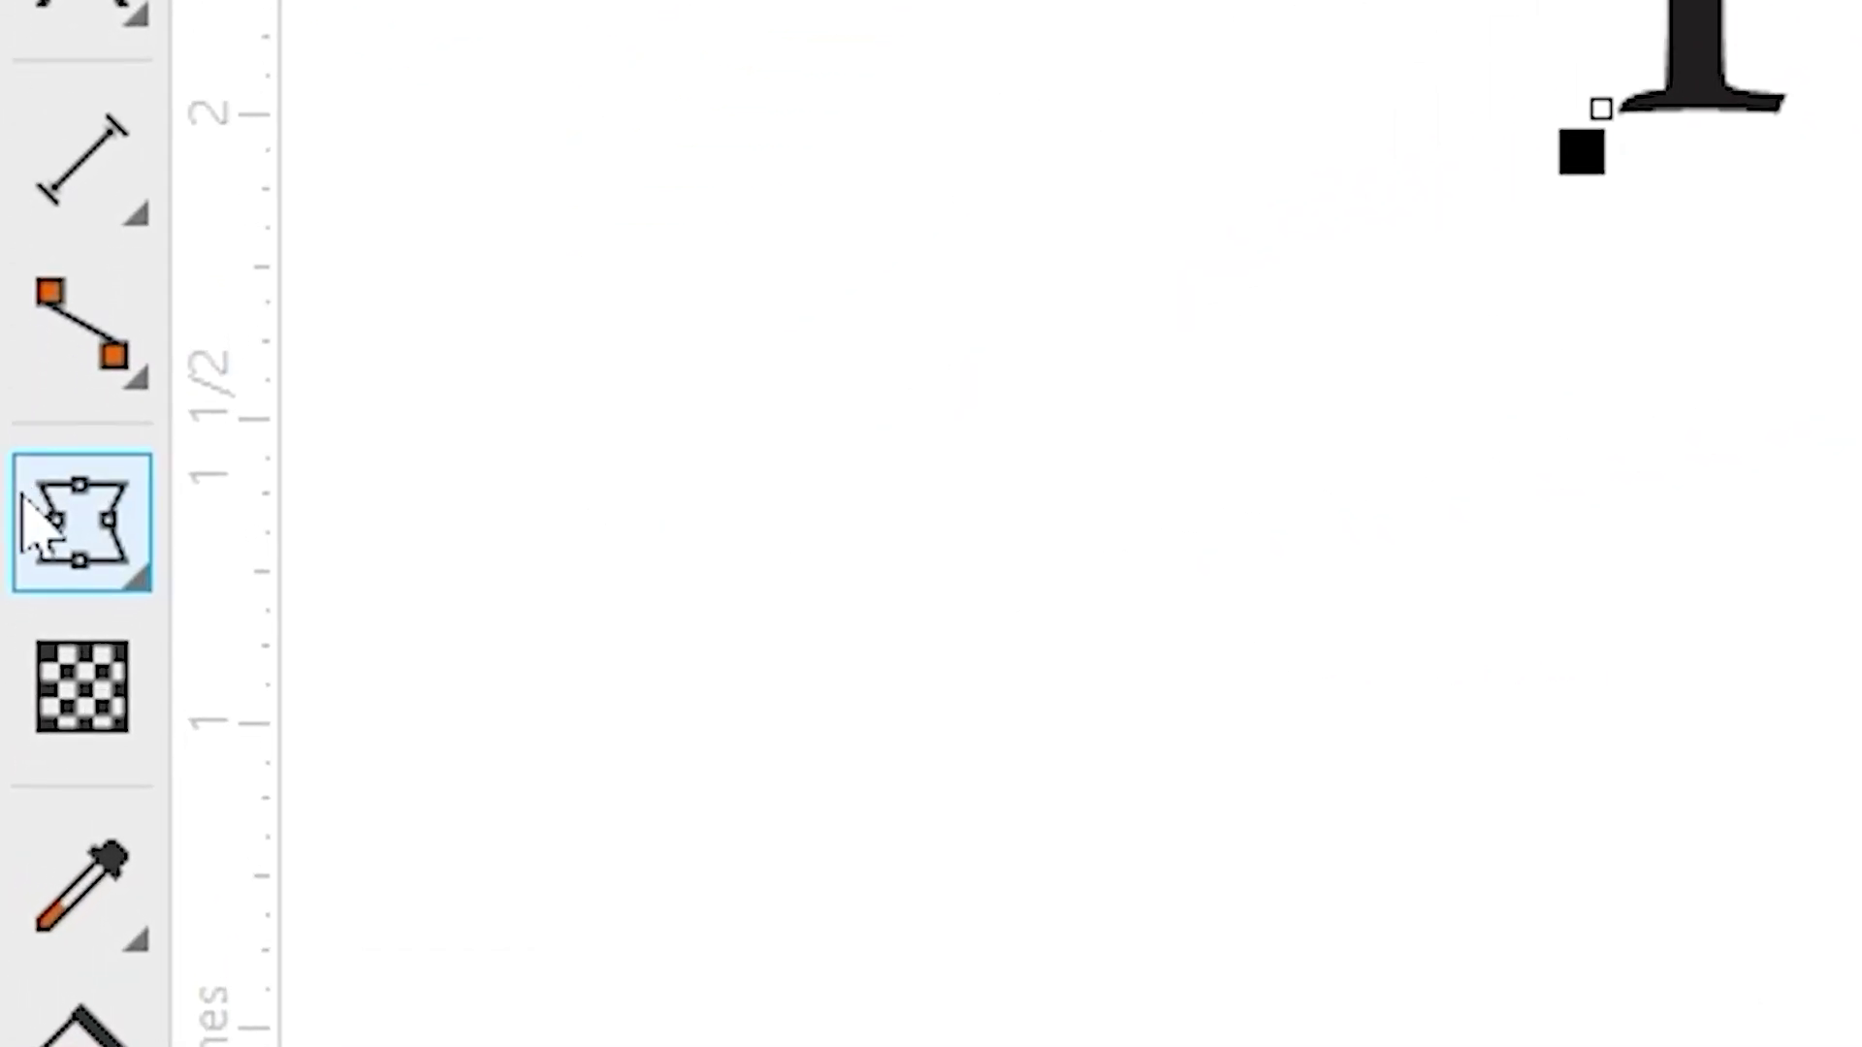
Step: Arch FOOTBALL with a Single Arc envelope by dragging its corner and middle nodes
click(24, 773)
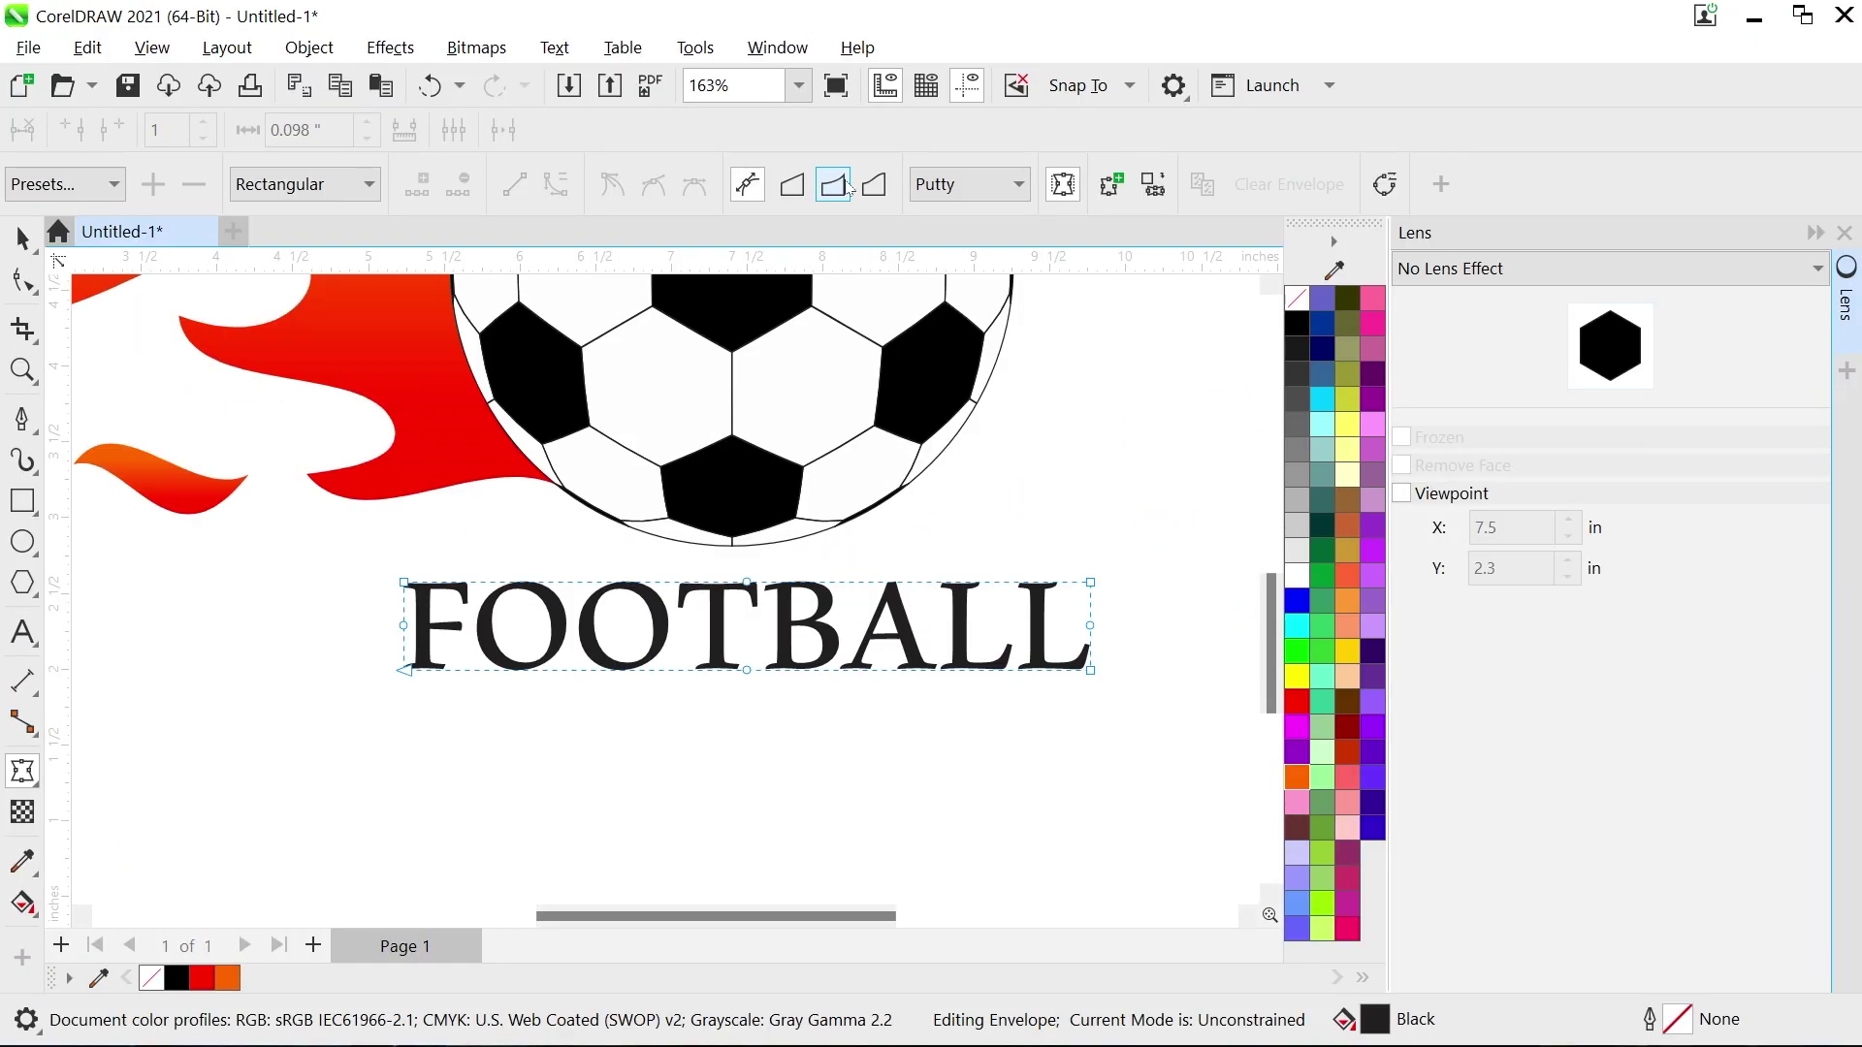
click(848, 188)
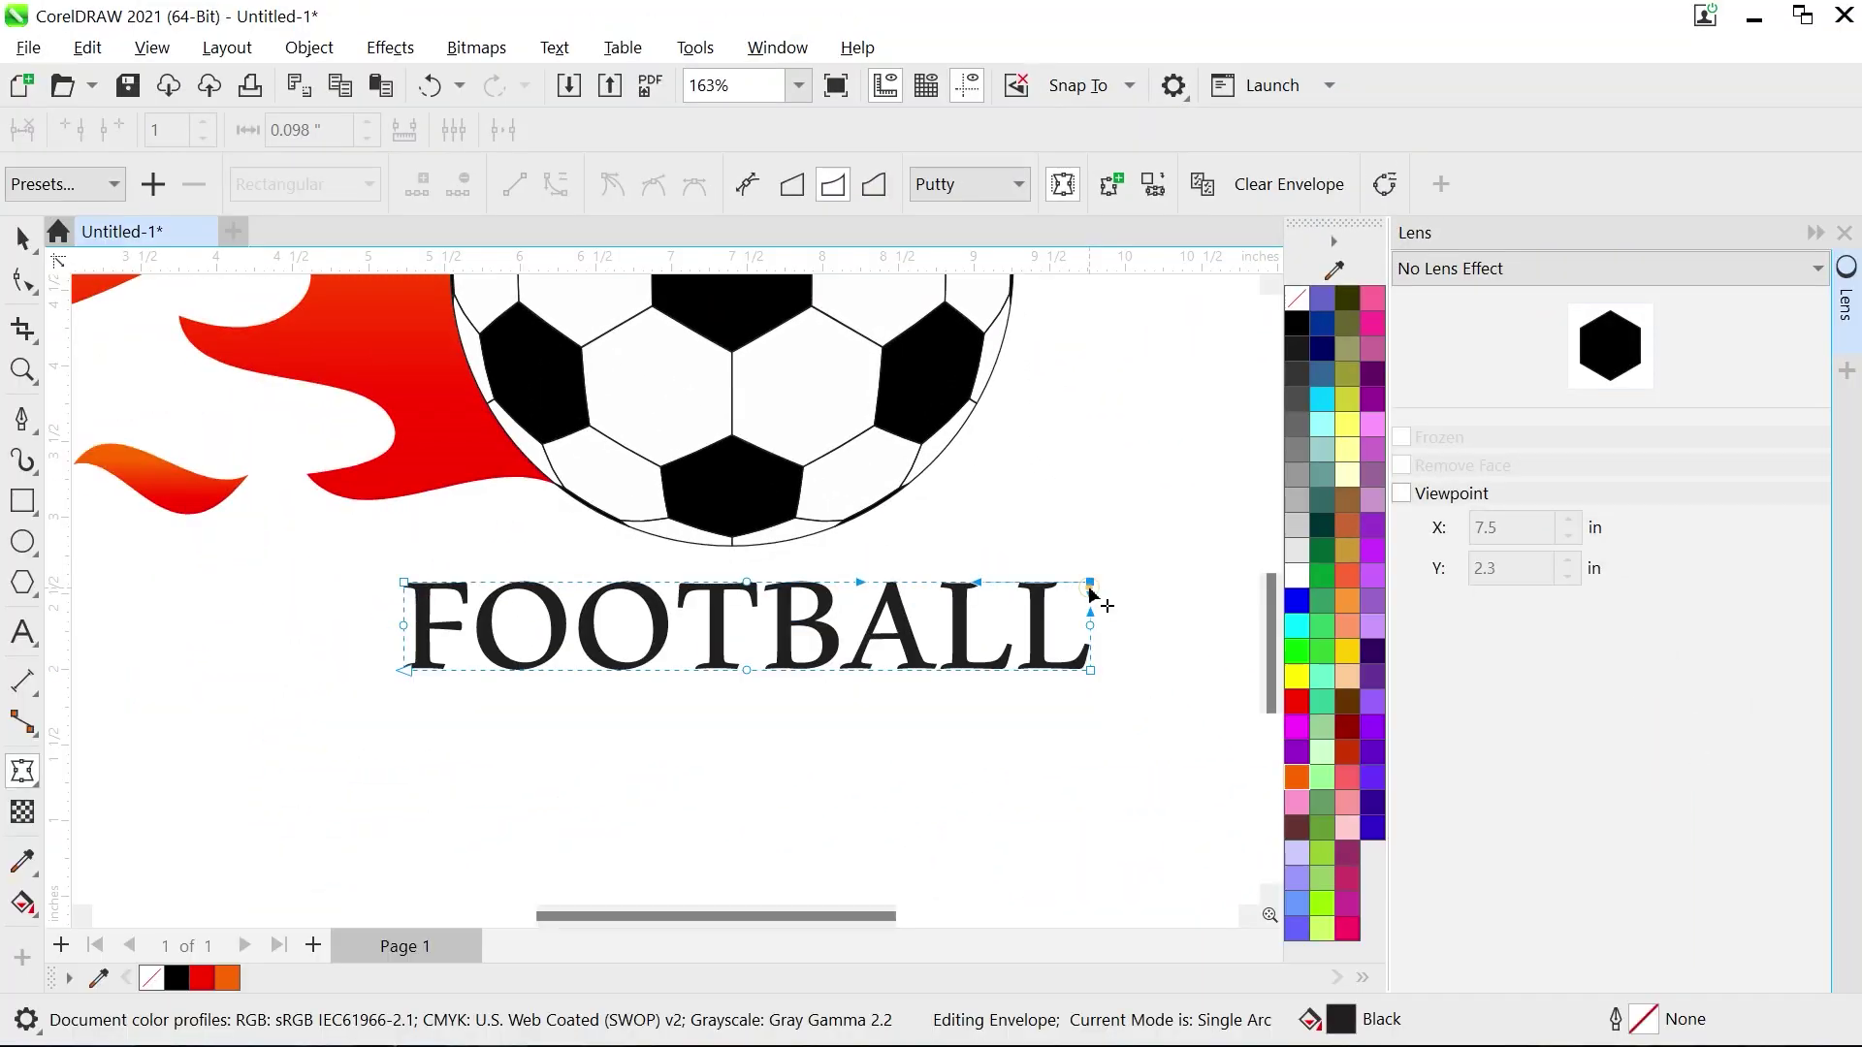
scroll(1093, 594, up, 1)
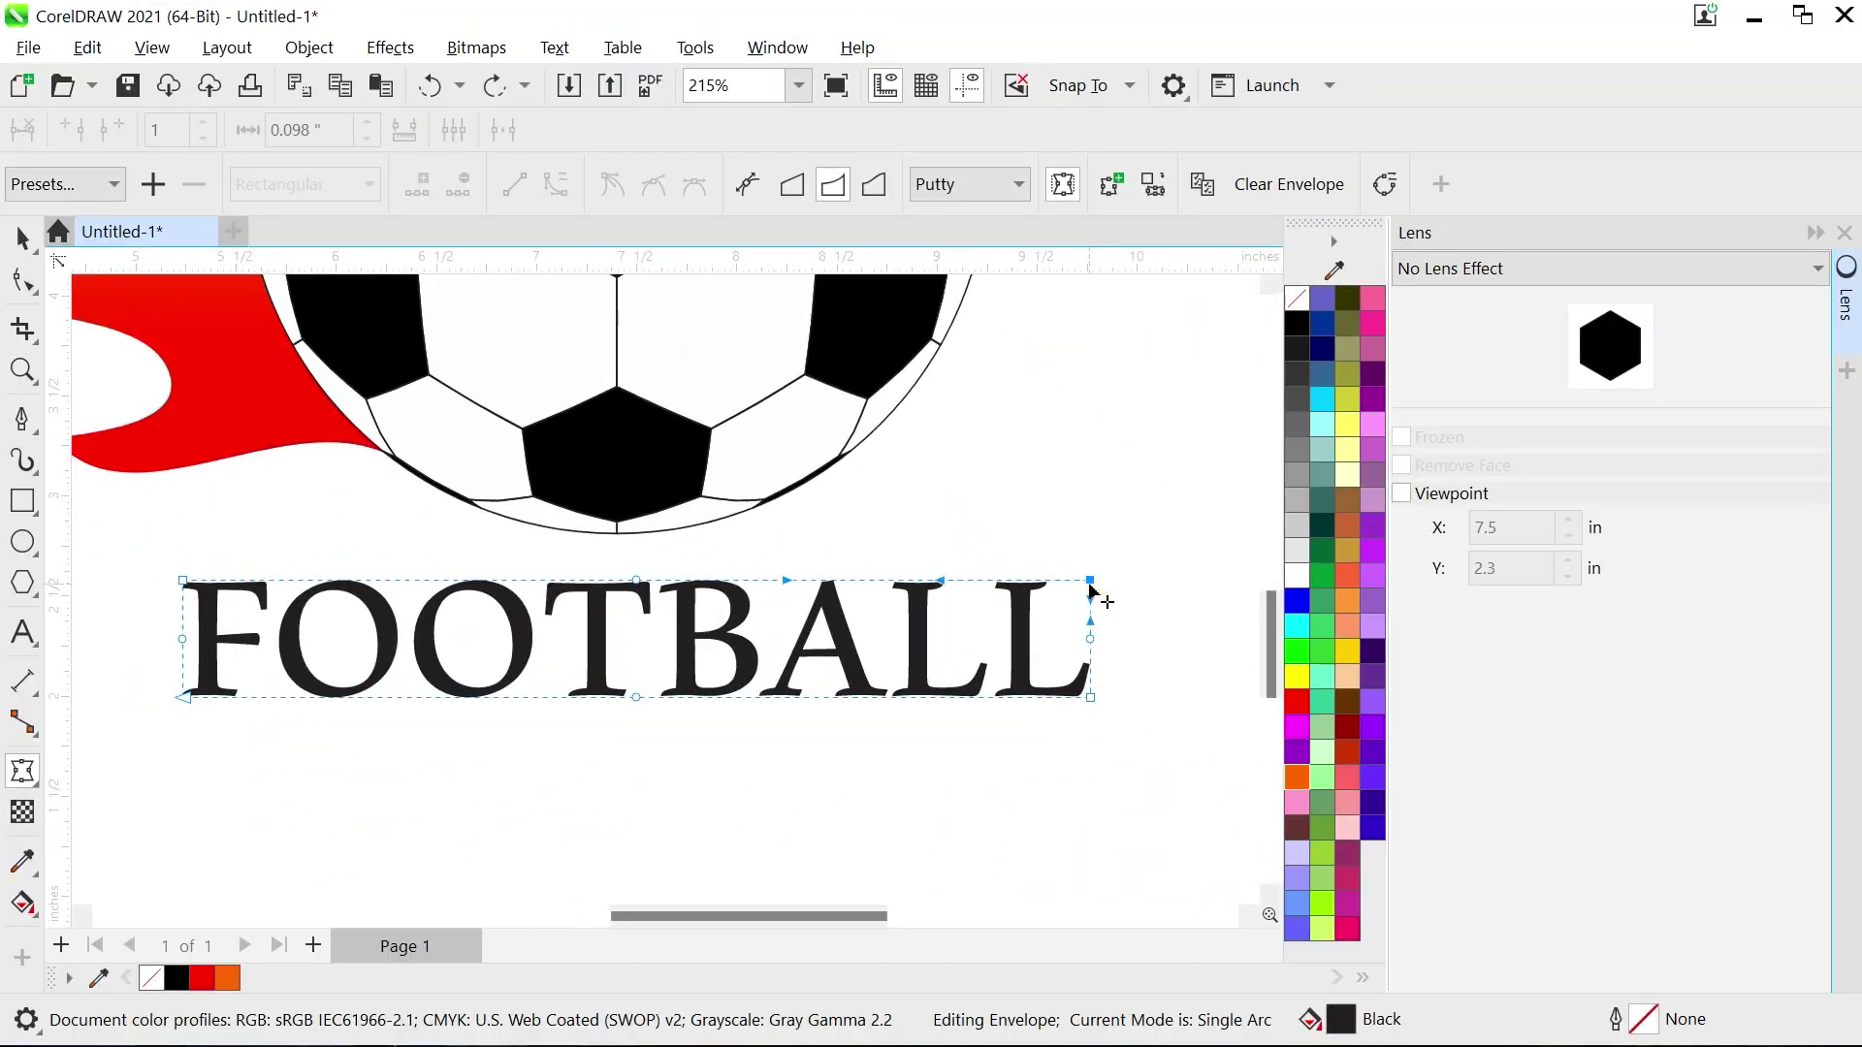
drag(1090, 582, 1089, 506)
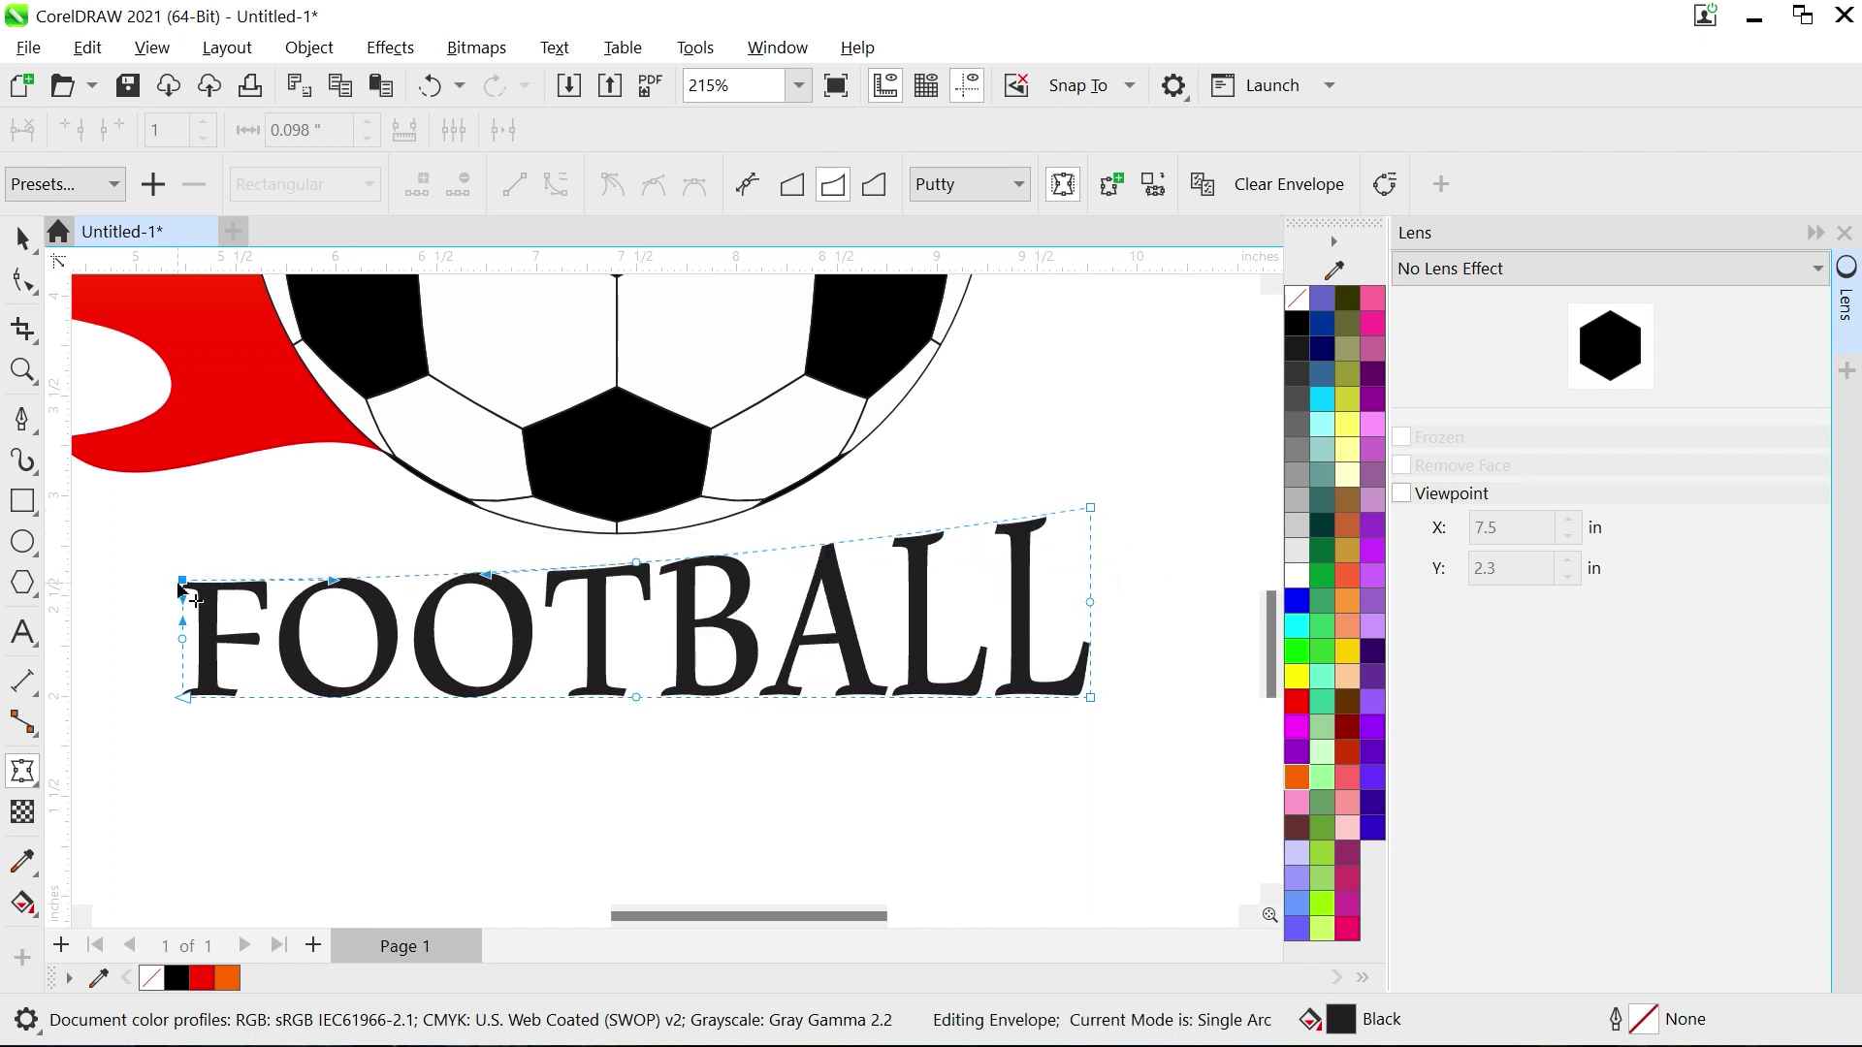
drag(184, 584, 185, 519)
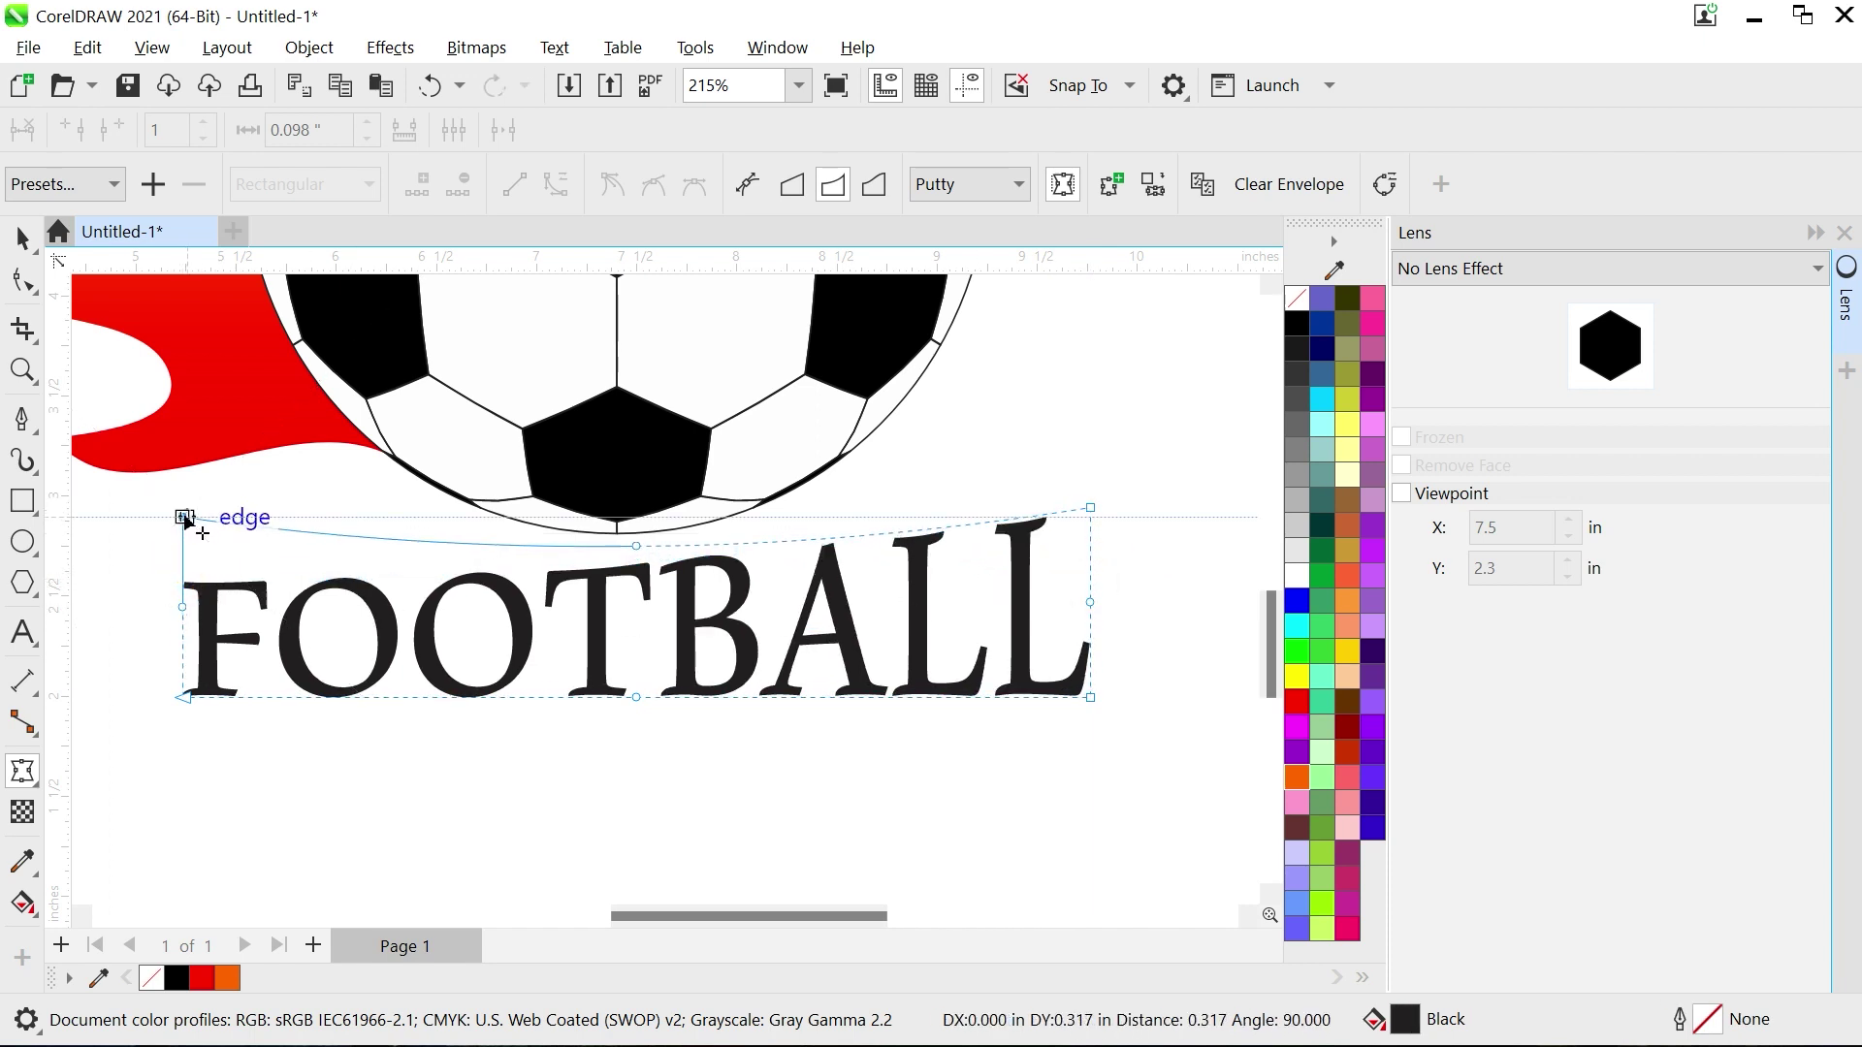
click(627, 698)
drag(631, 697, 631, 673)
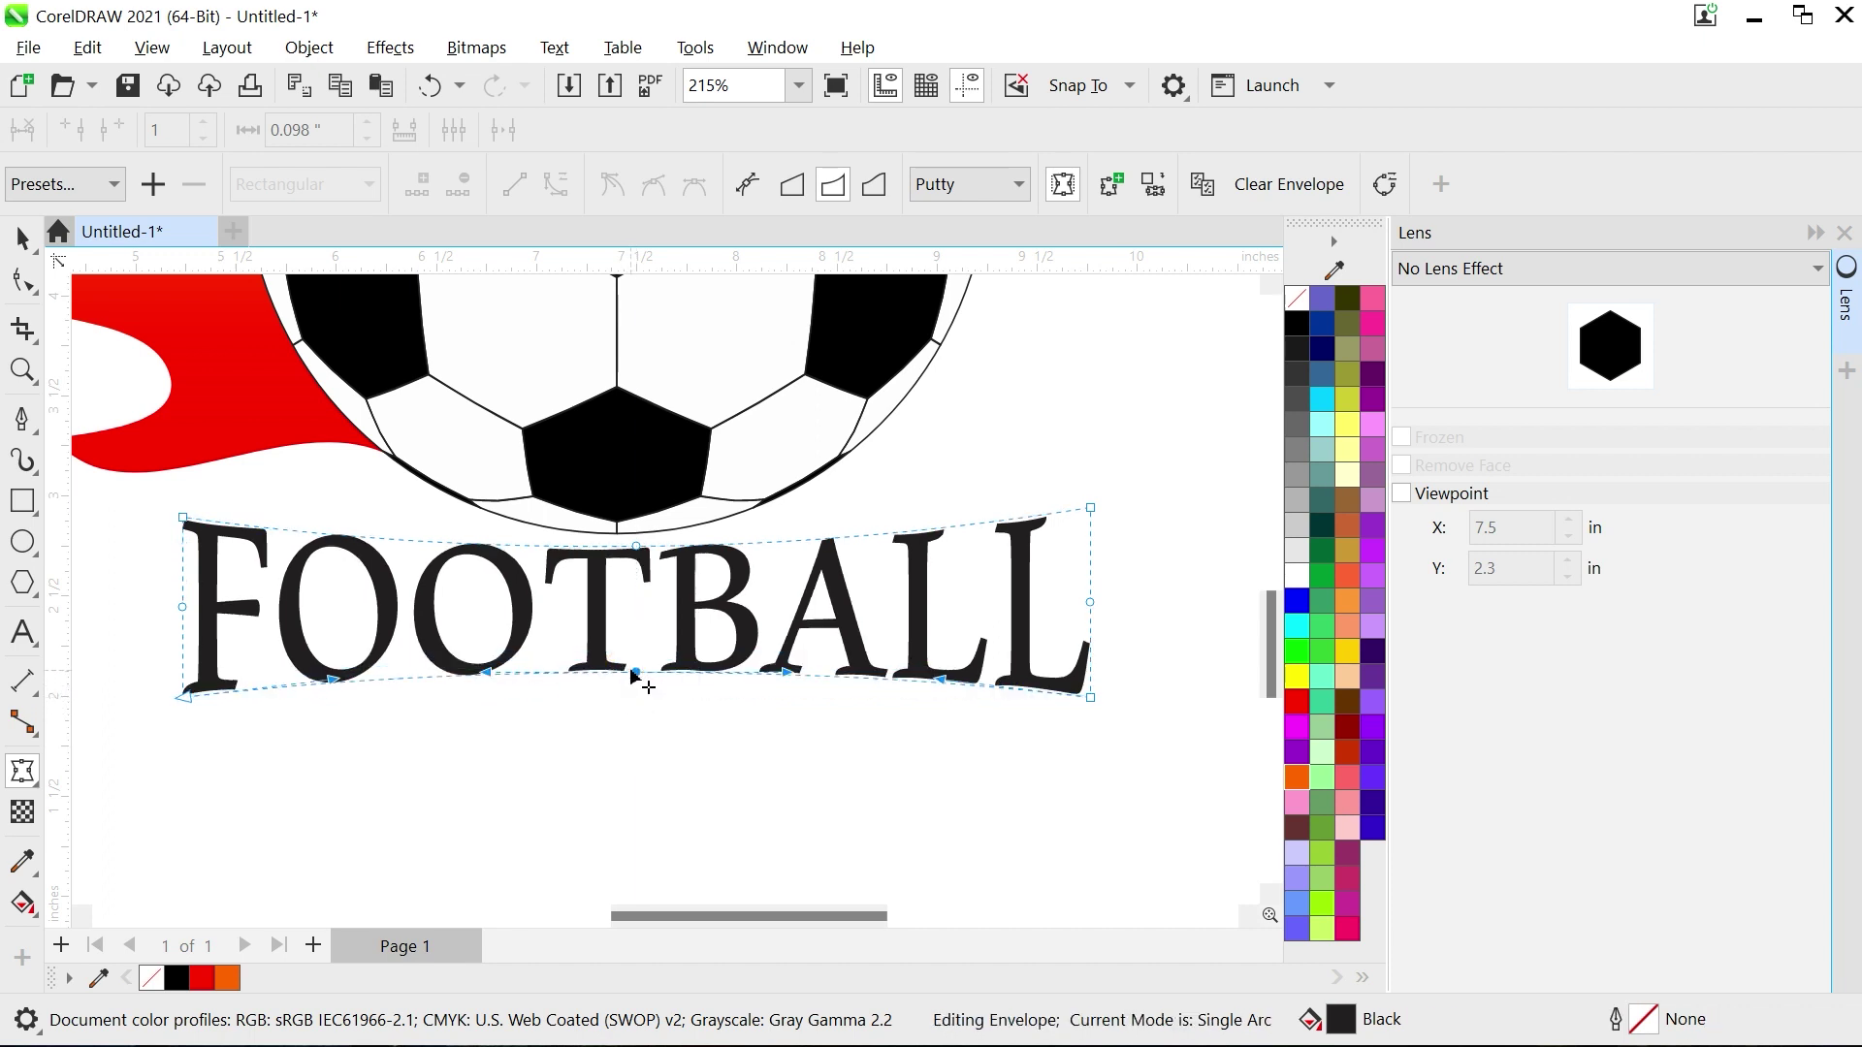
drag(636, 547, 636, 561)
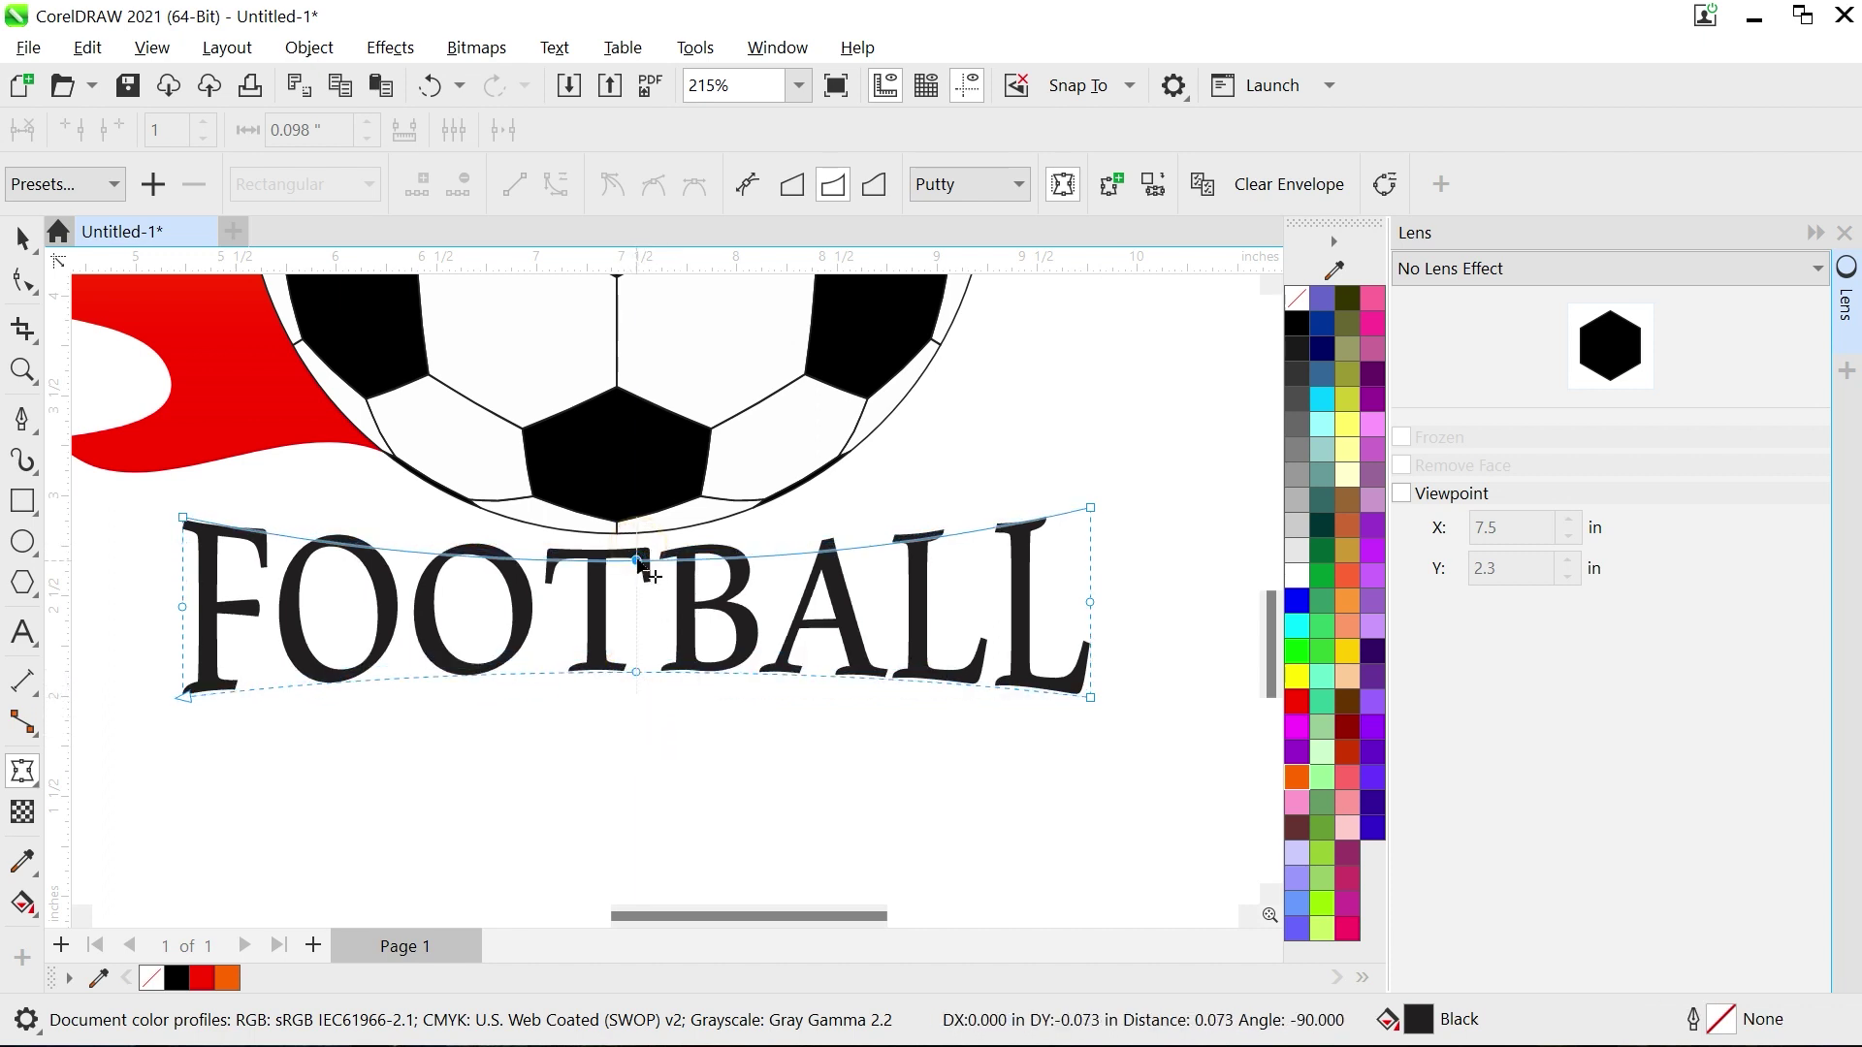
Step: Shrink the arched FOOTBALL to about 3.7 inches wide beneath the ball
click(21, 237)
scroll(858, 797, down, 1)
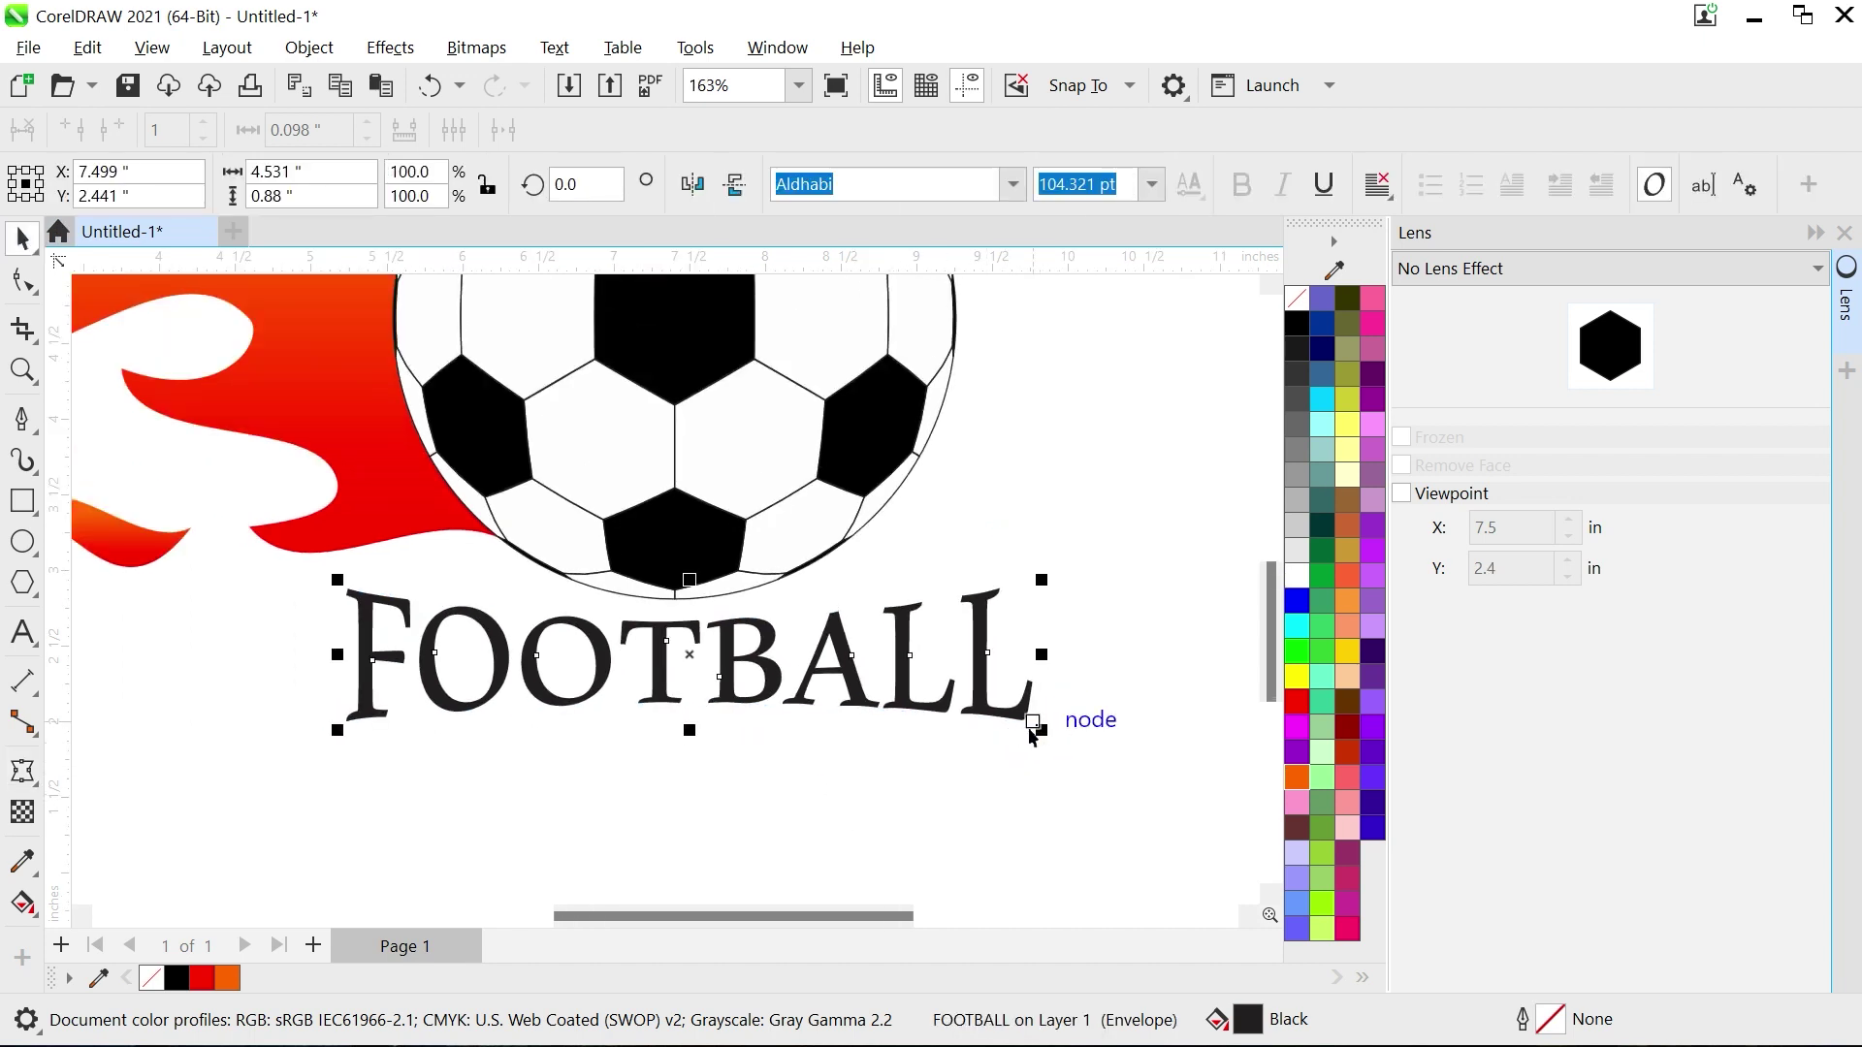
drag(1056, 751, 858, 801)
scroll(846, 801, down, 2)
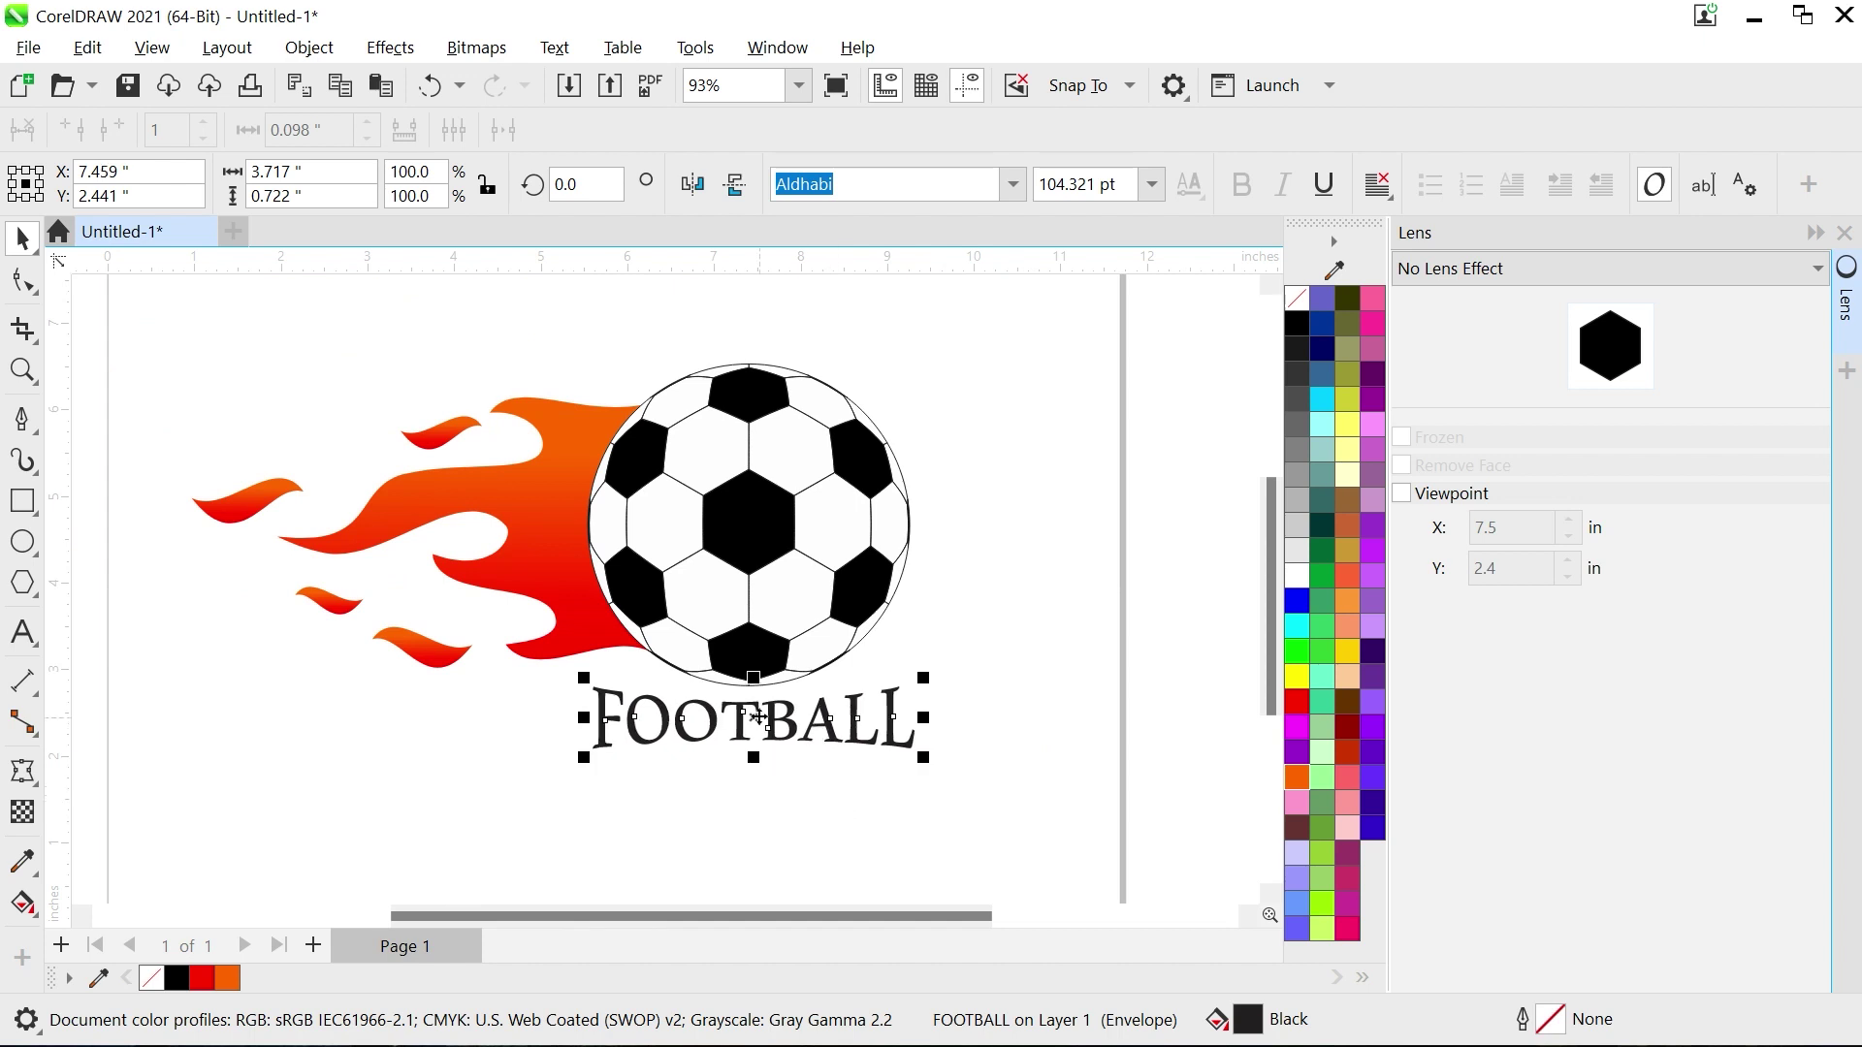
Step: Duplicate the arched FOOTBALL text and place the copy below the original
scroll(755, 717, up, 1)
drag(753, 717, 753, 795)
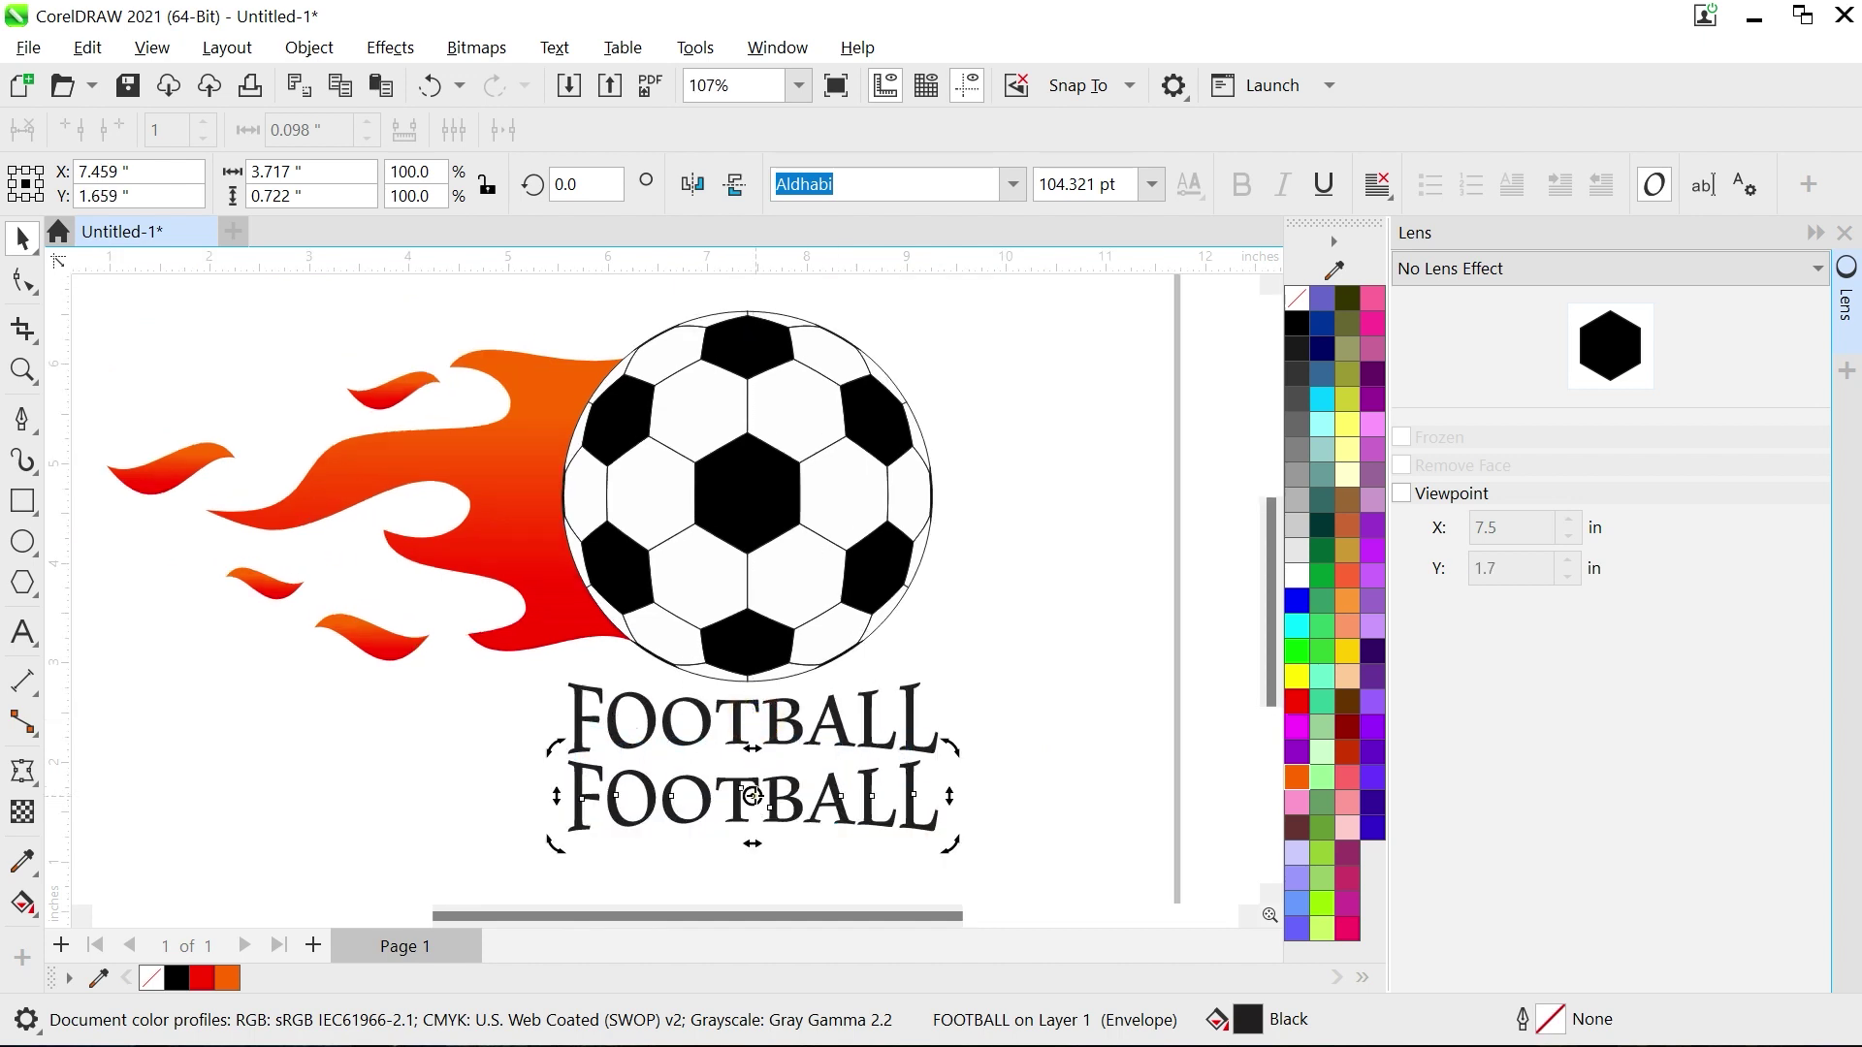
double_click(753, 795)
click(18, 235)
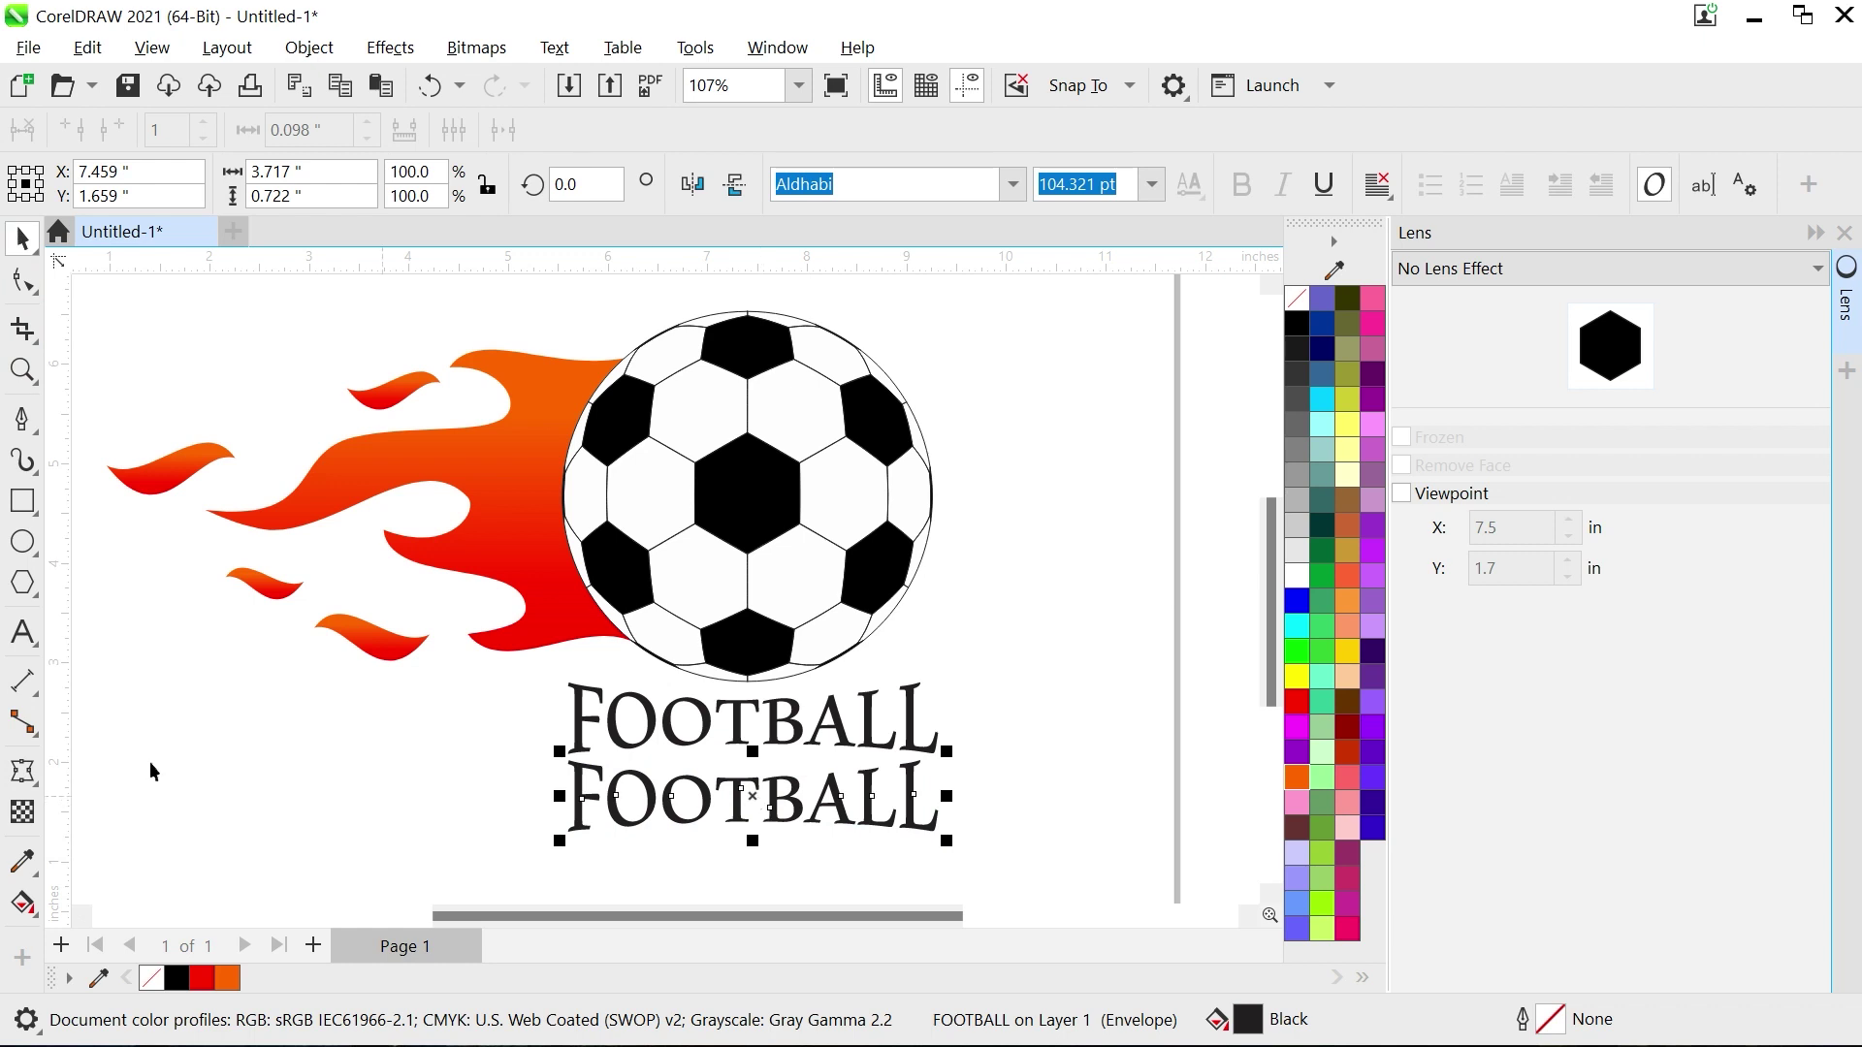
Step: Change the copy's wording to LEAGUE and shrink it to about 2.4 inches wide
click(21, 635)
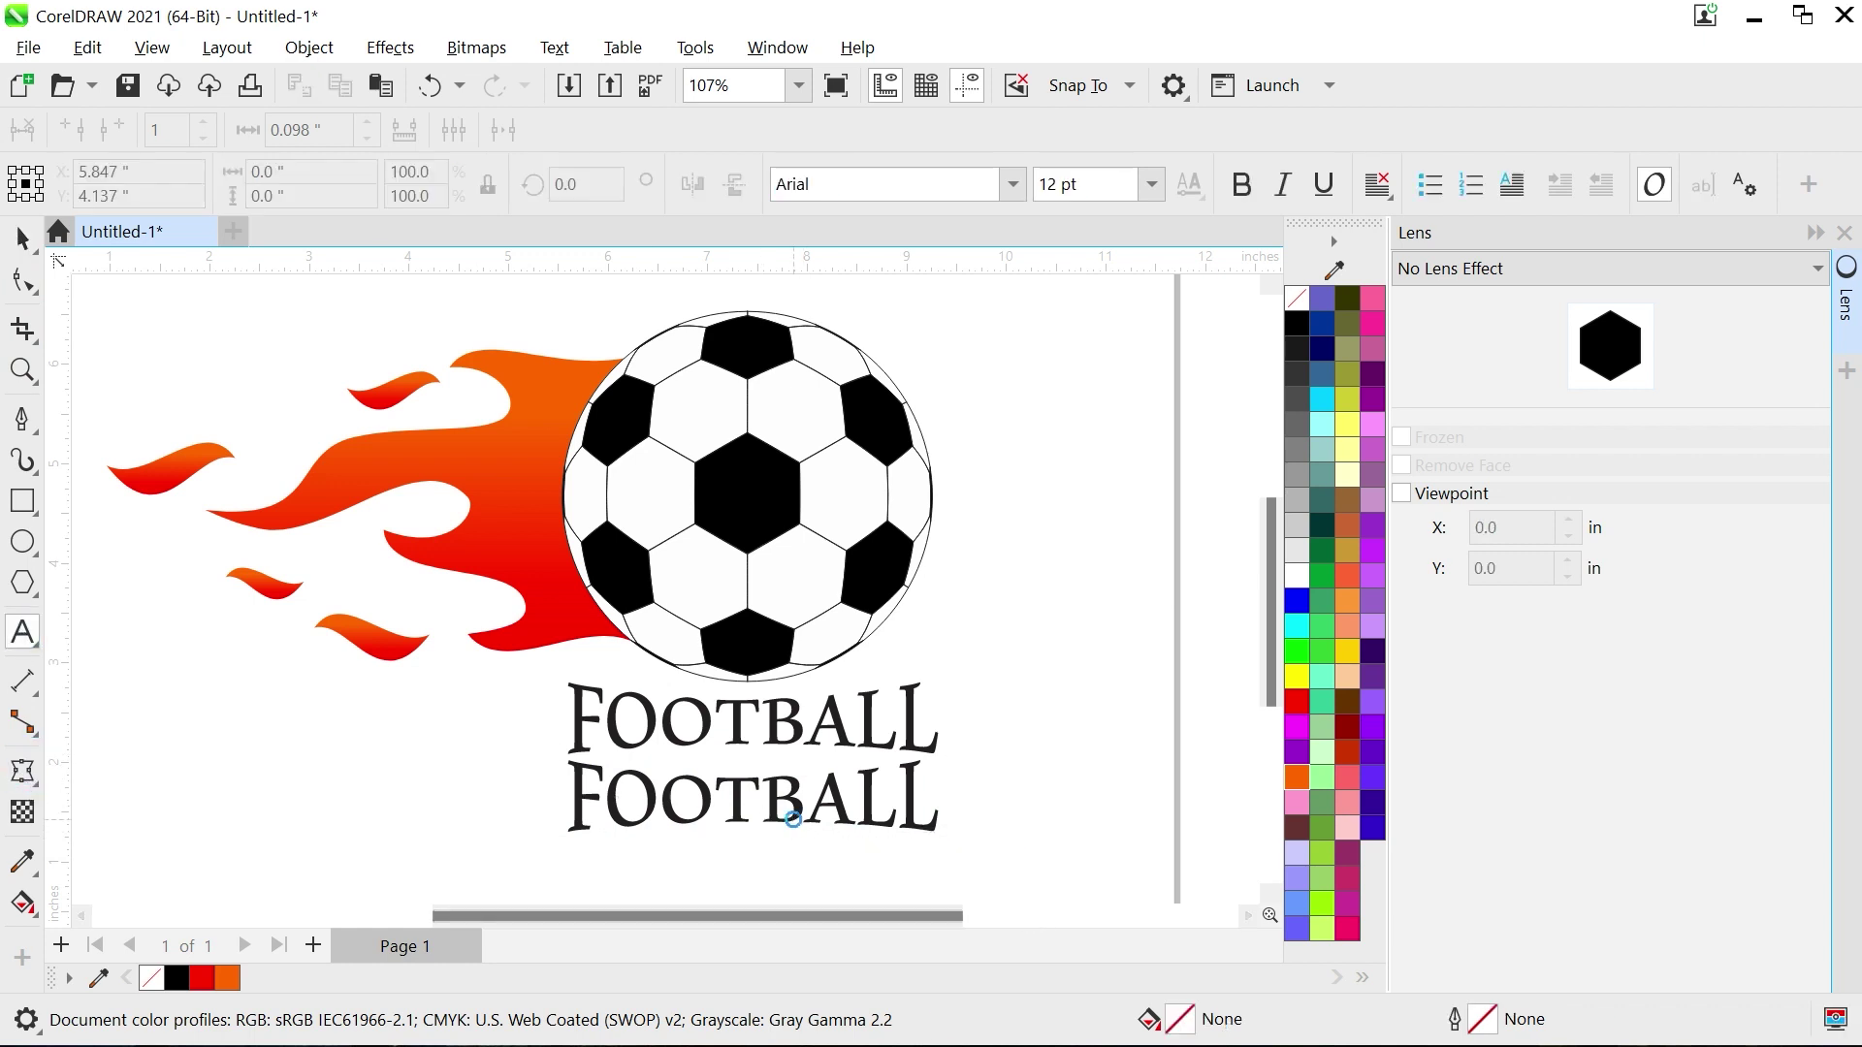
click(737, 766)
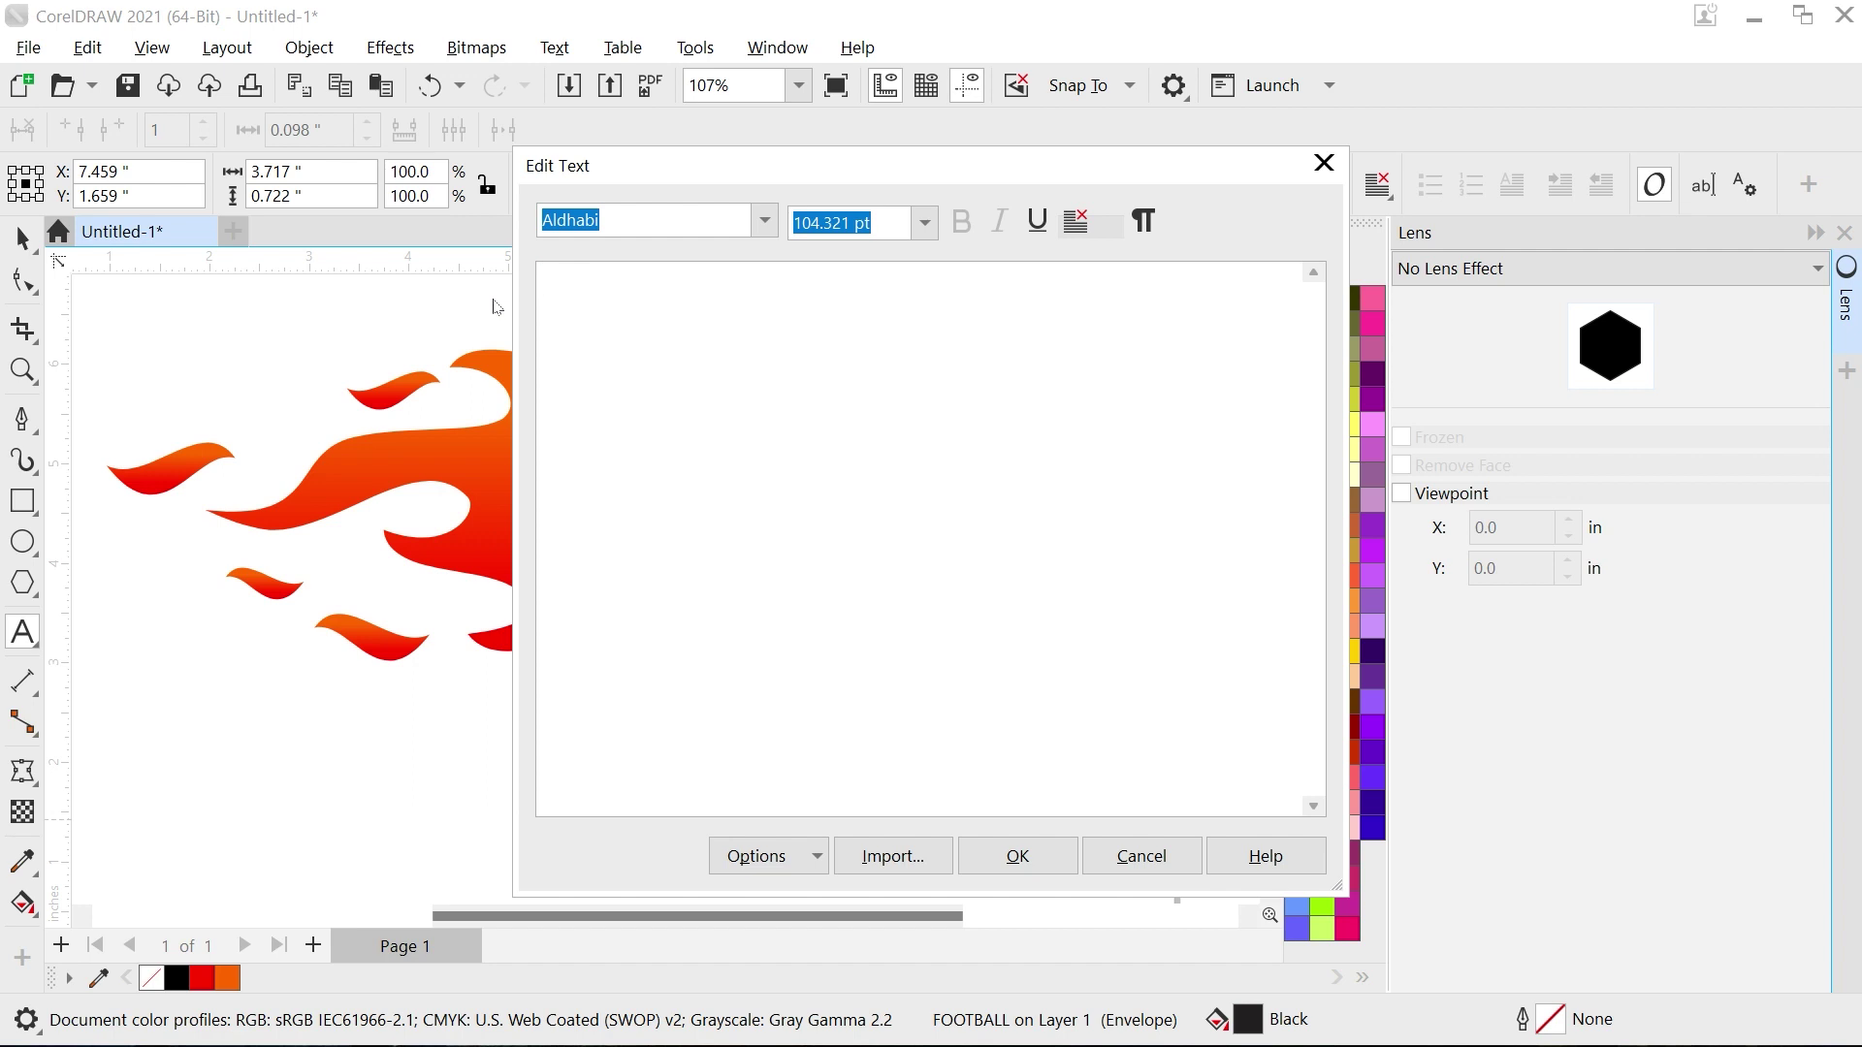
text(LEAGUE)
click(1032, 853)
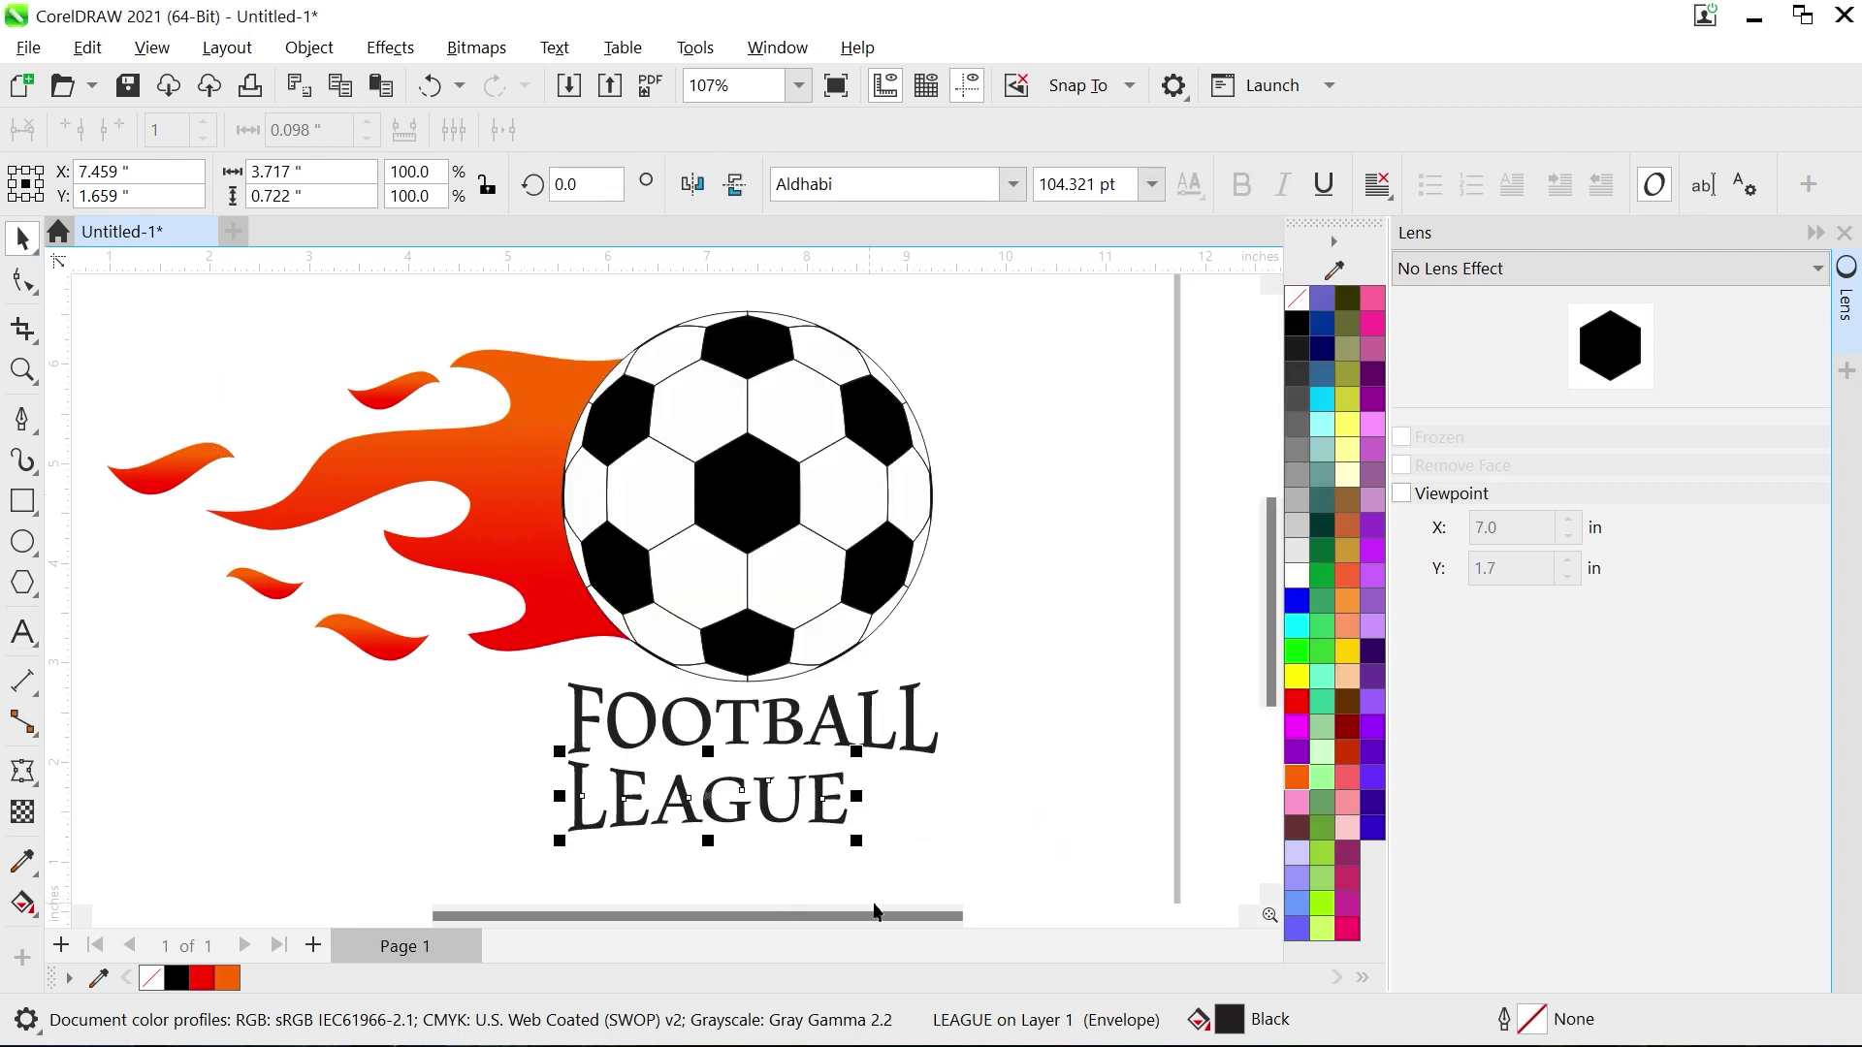
drag(863, 851, 844, 846)
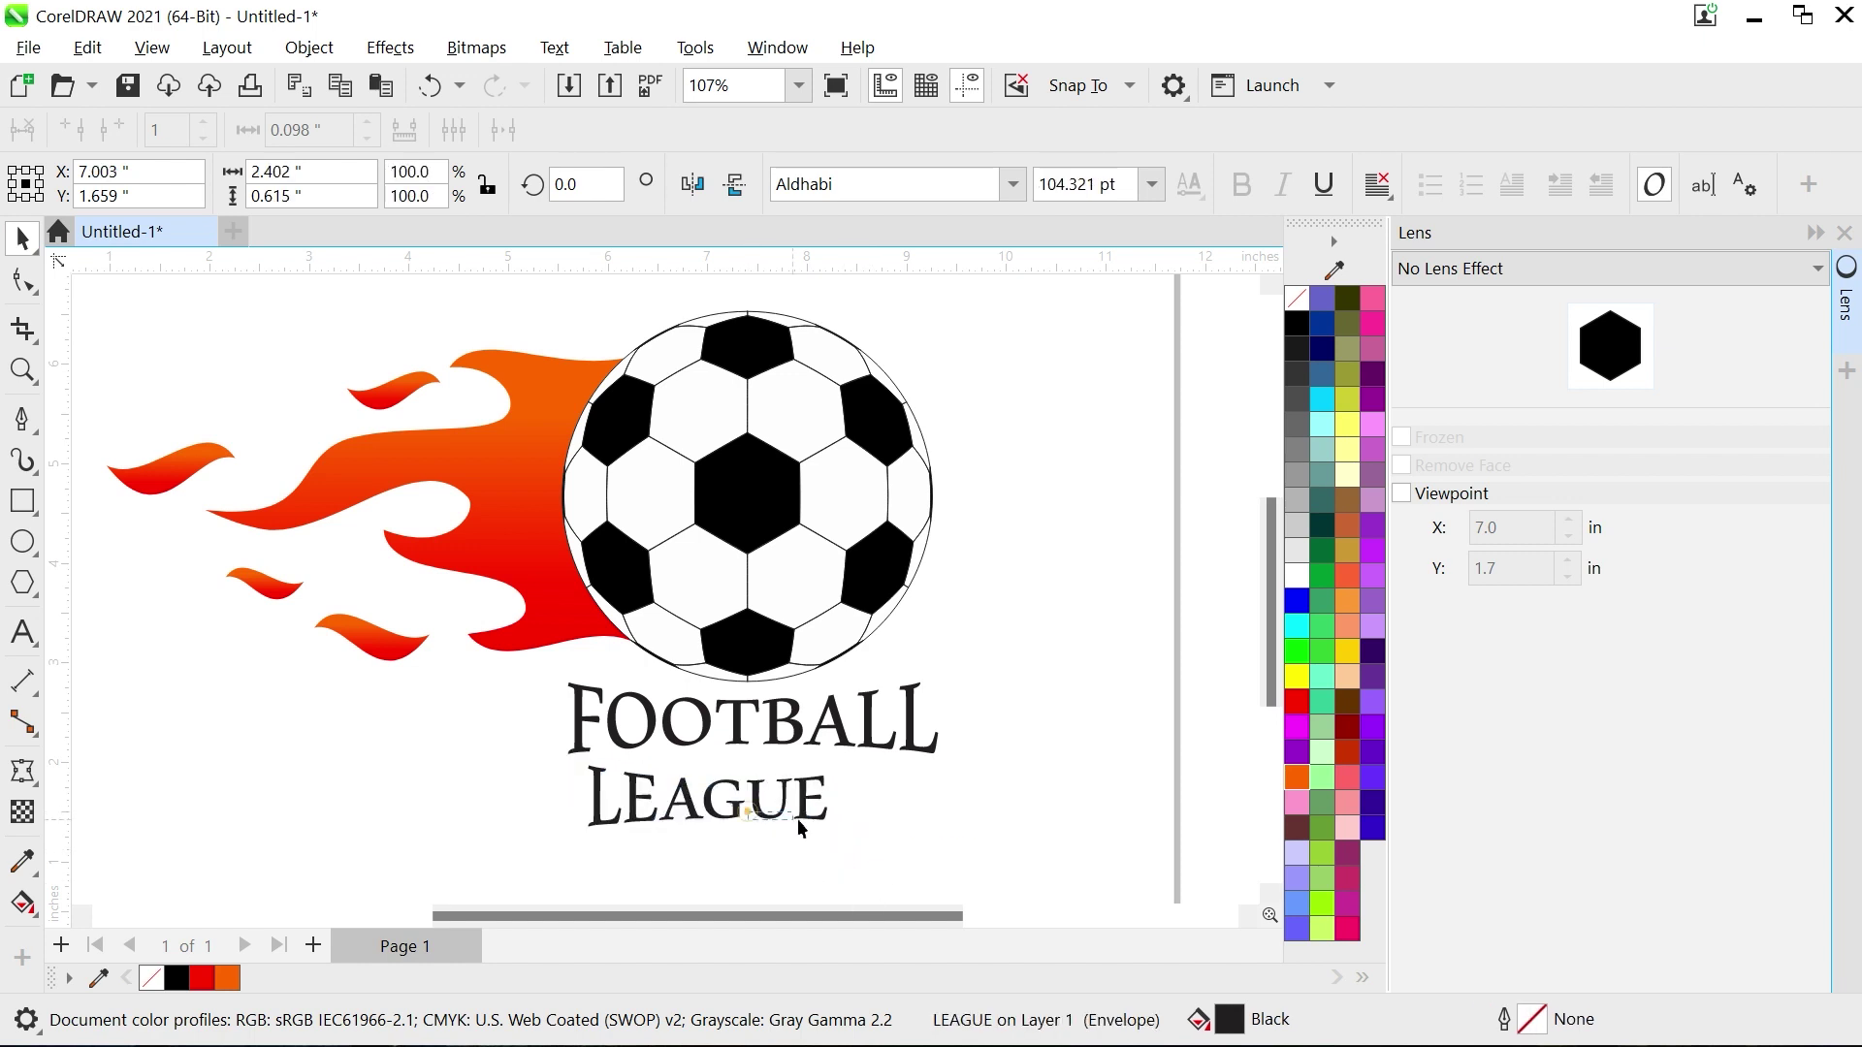
scroll(797, 819, up, 2)
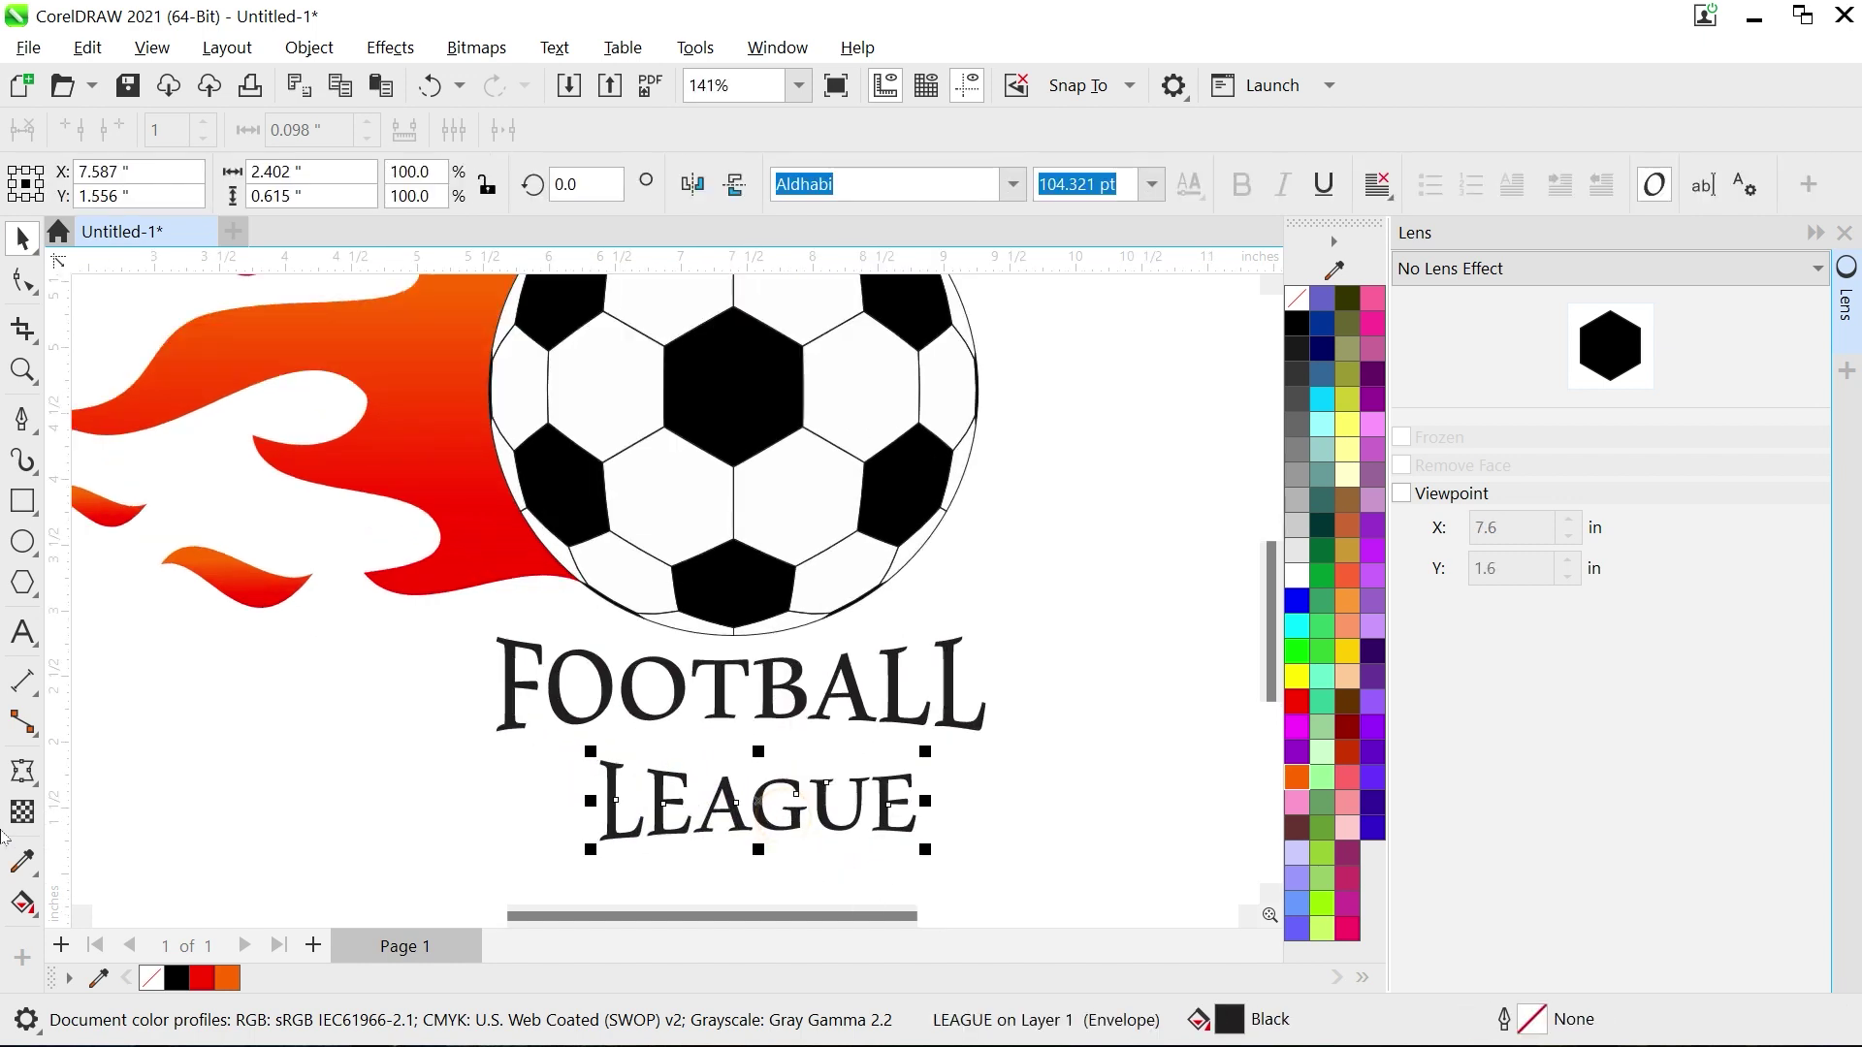
Step: Clear LEAGUE's old envelope and give it a fresh one, arching its top up and bottom down
click(23, 773)
click(1256, 184)
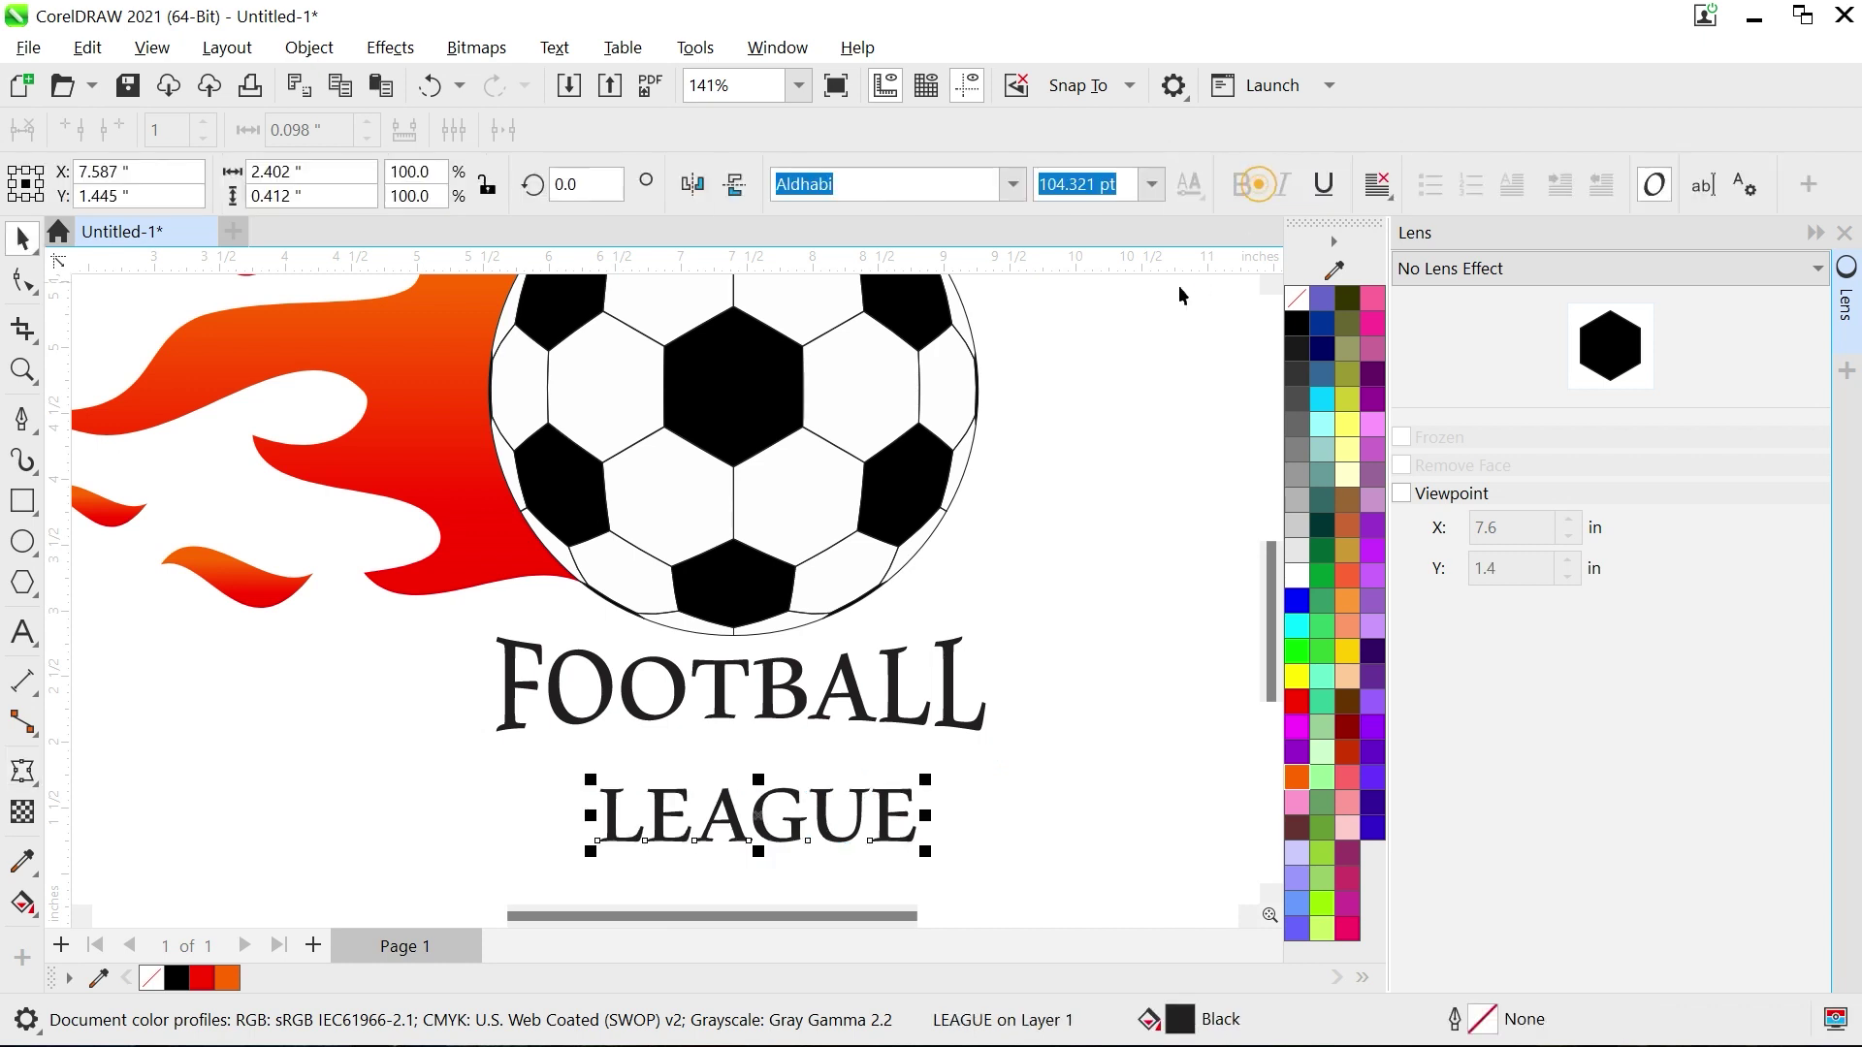
scroll(579, 901, up, 2)
click(11, 771)
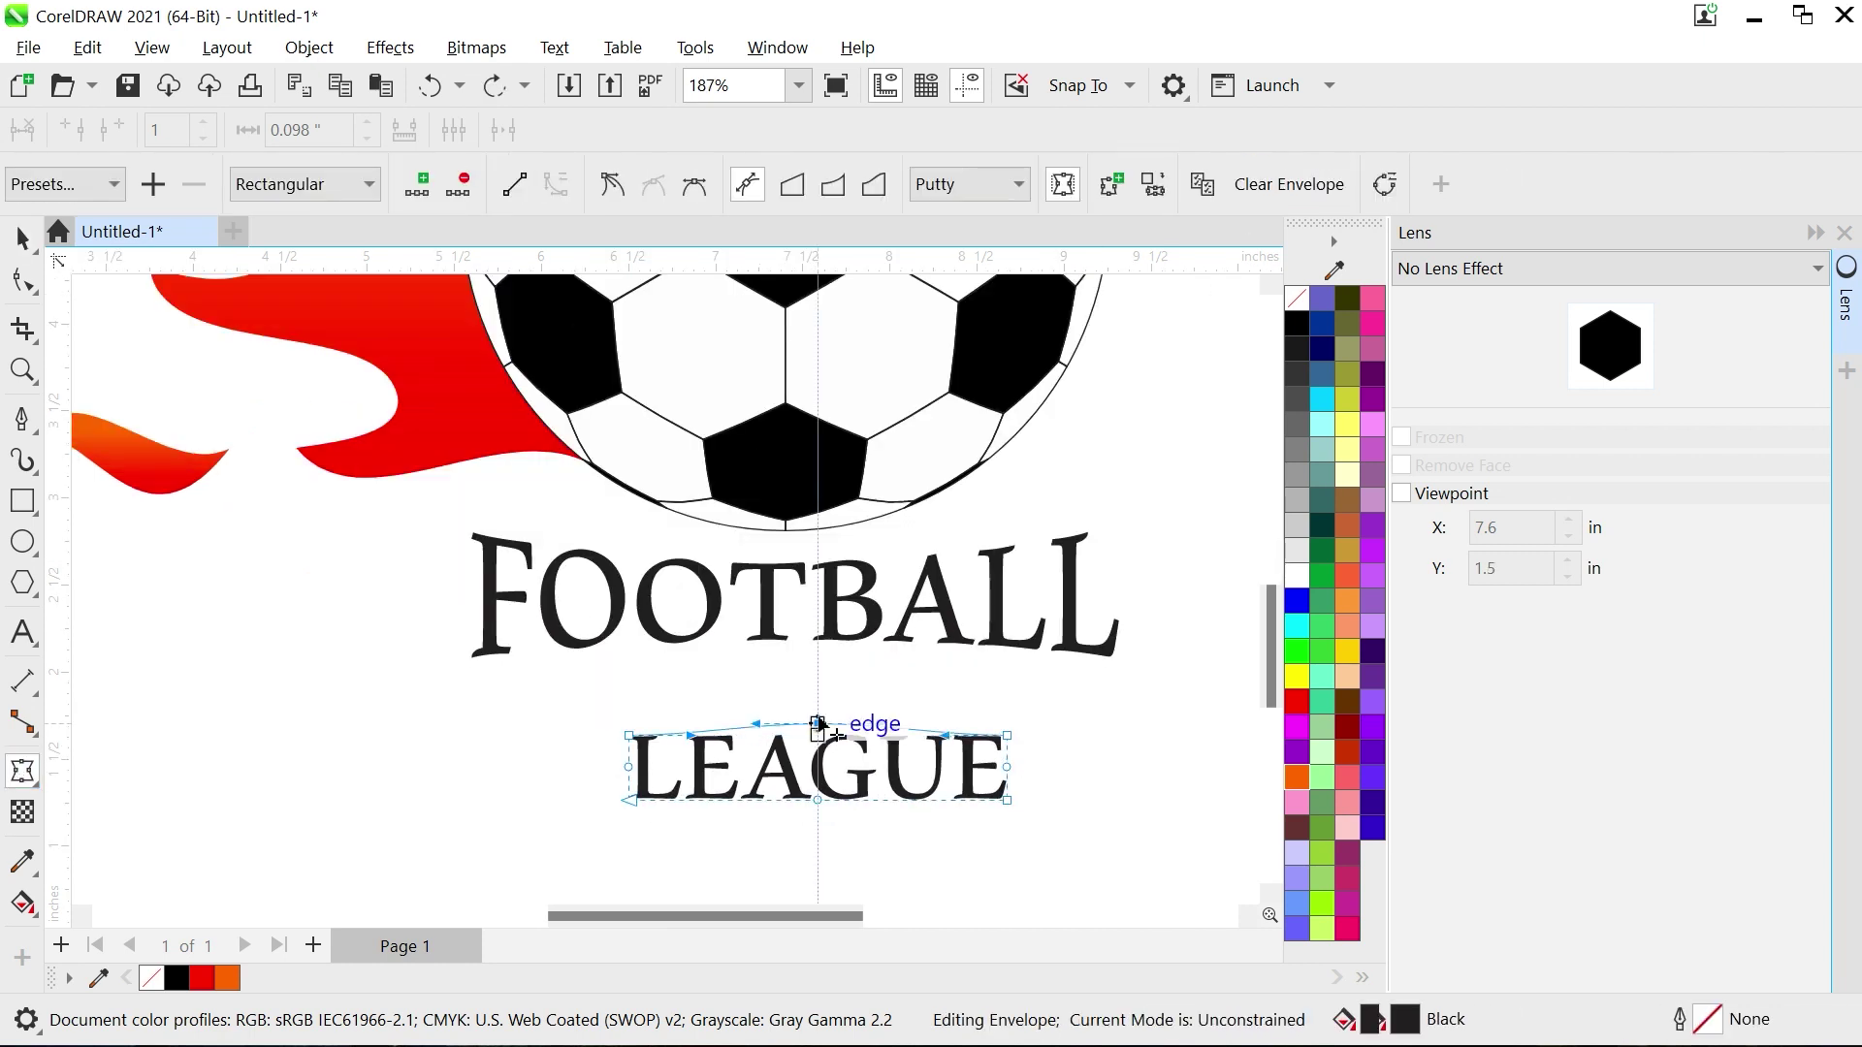
drag(818, 736, 818, 707)
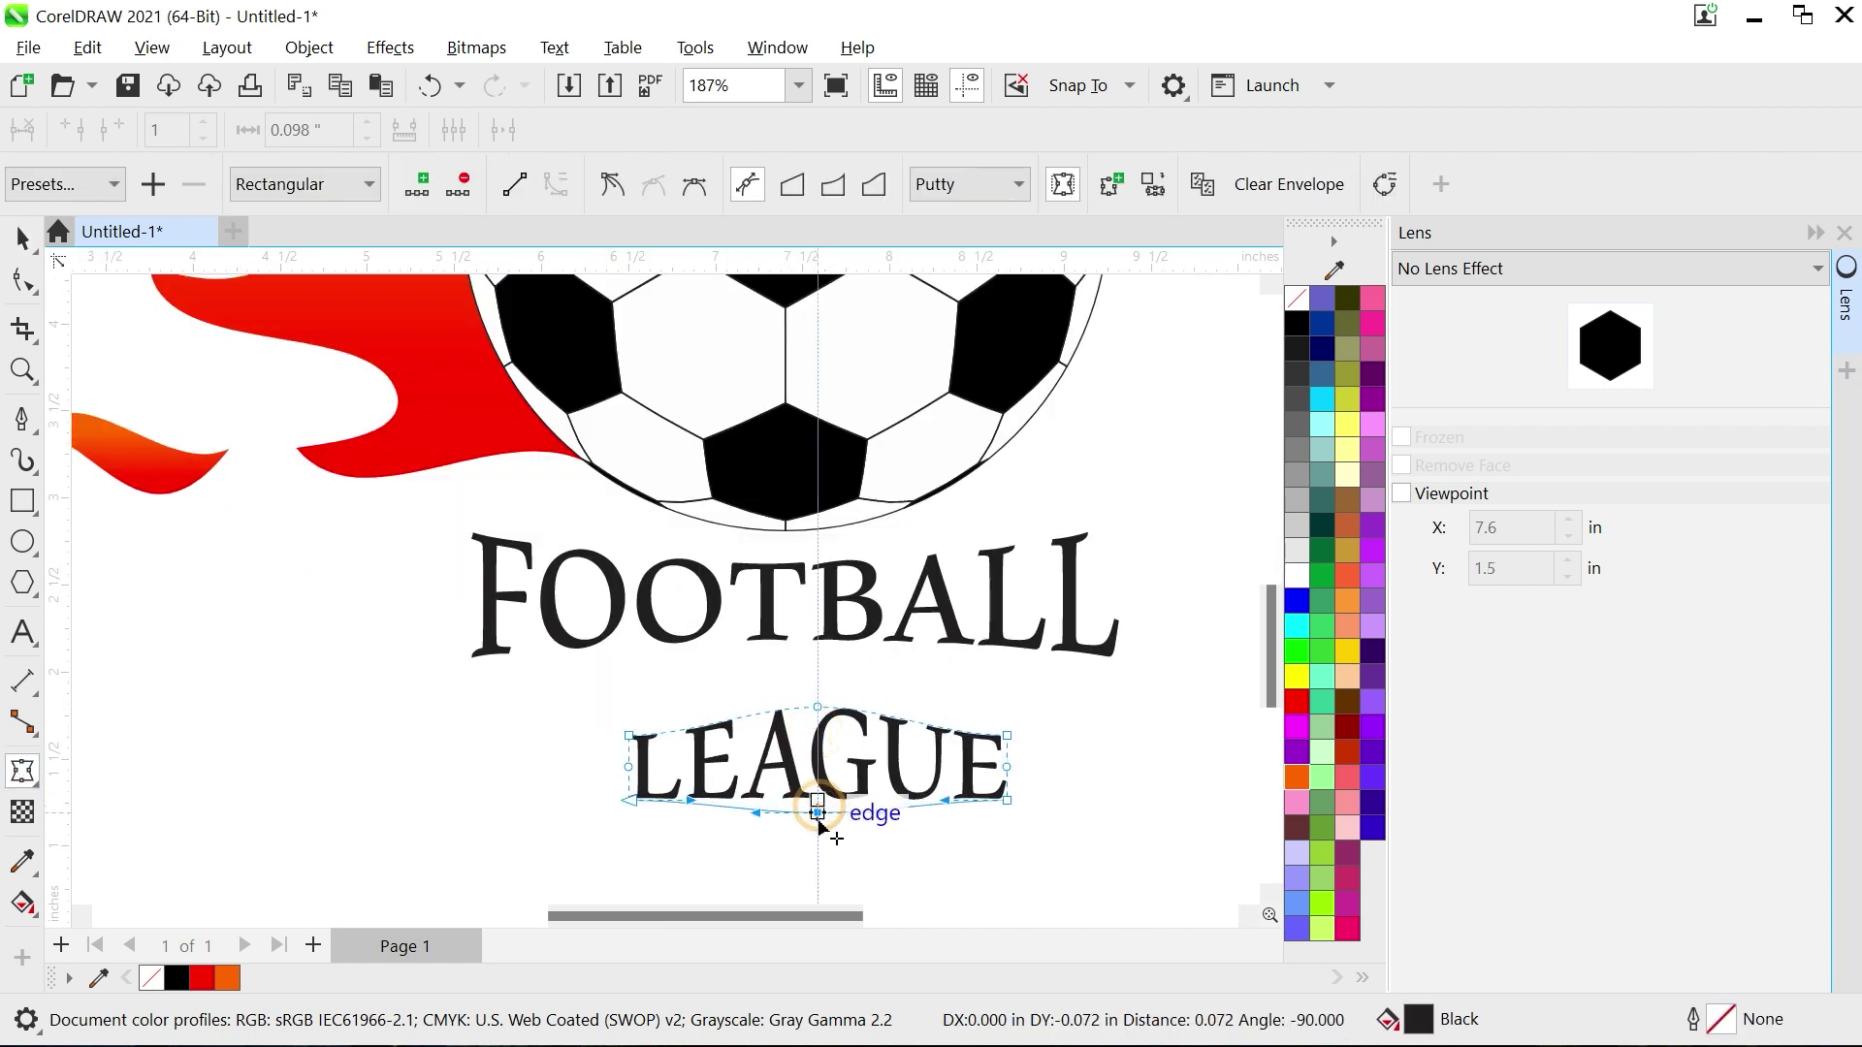
drag(818, 801, 818, 816)
click(566, 718)
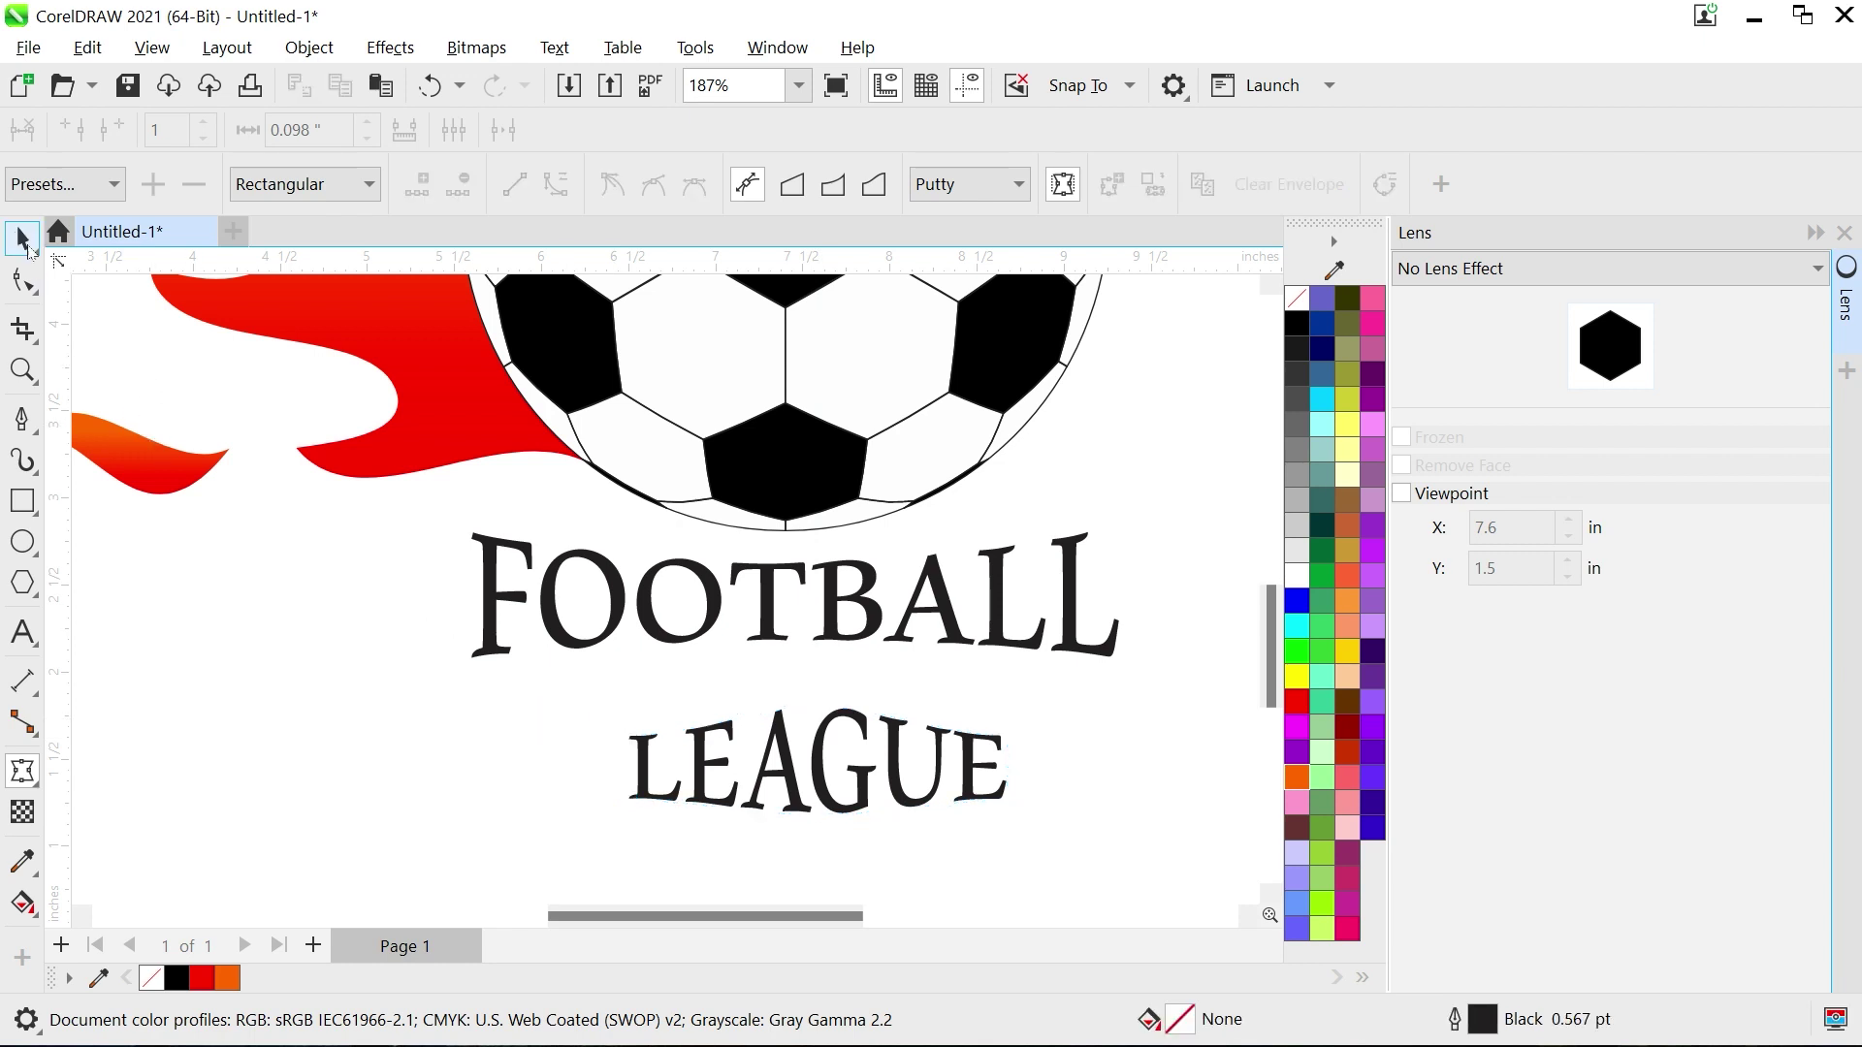
Step: Shrink LEAGUE proportionally to about 1.9 inches and move it up closer beneath FOOTBALL
click(27, 248)
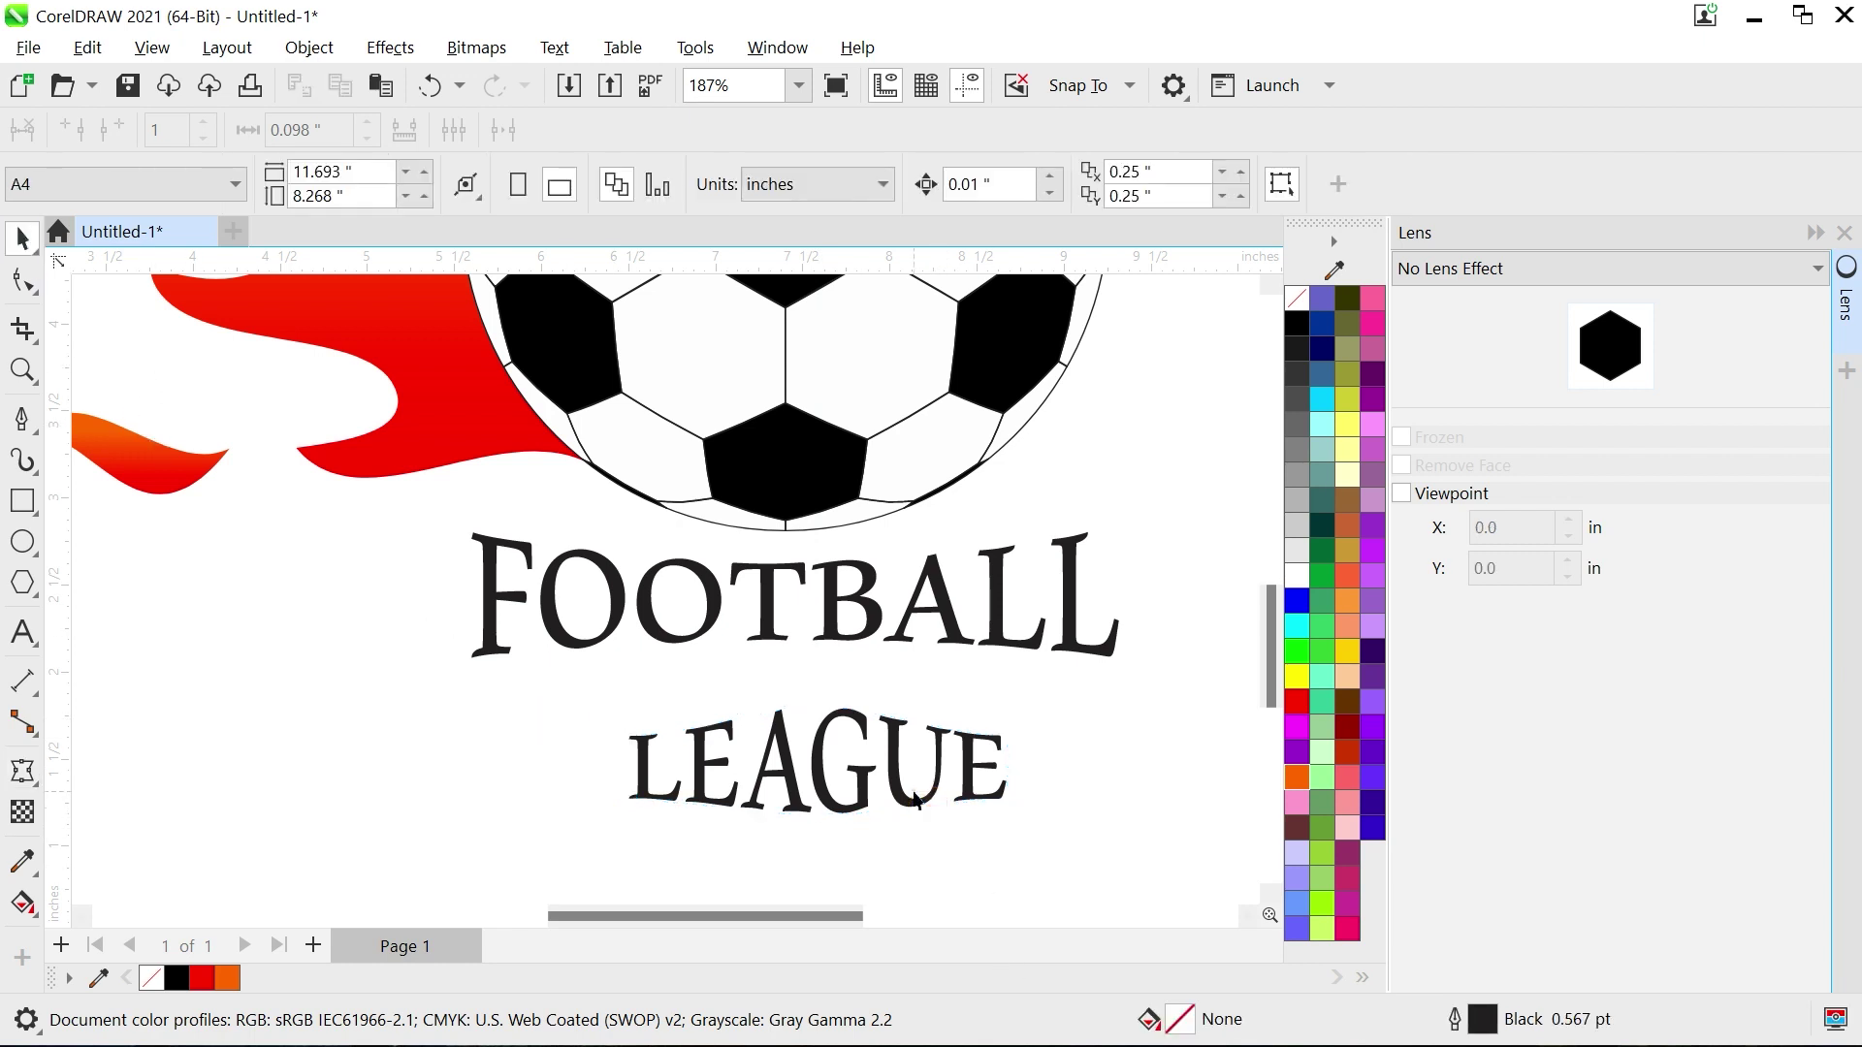
click(844, 803)
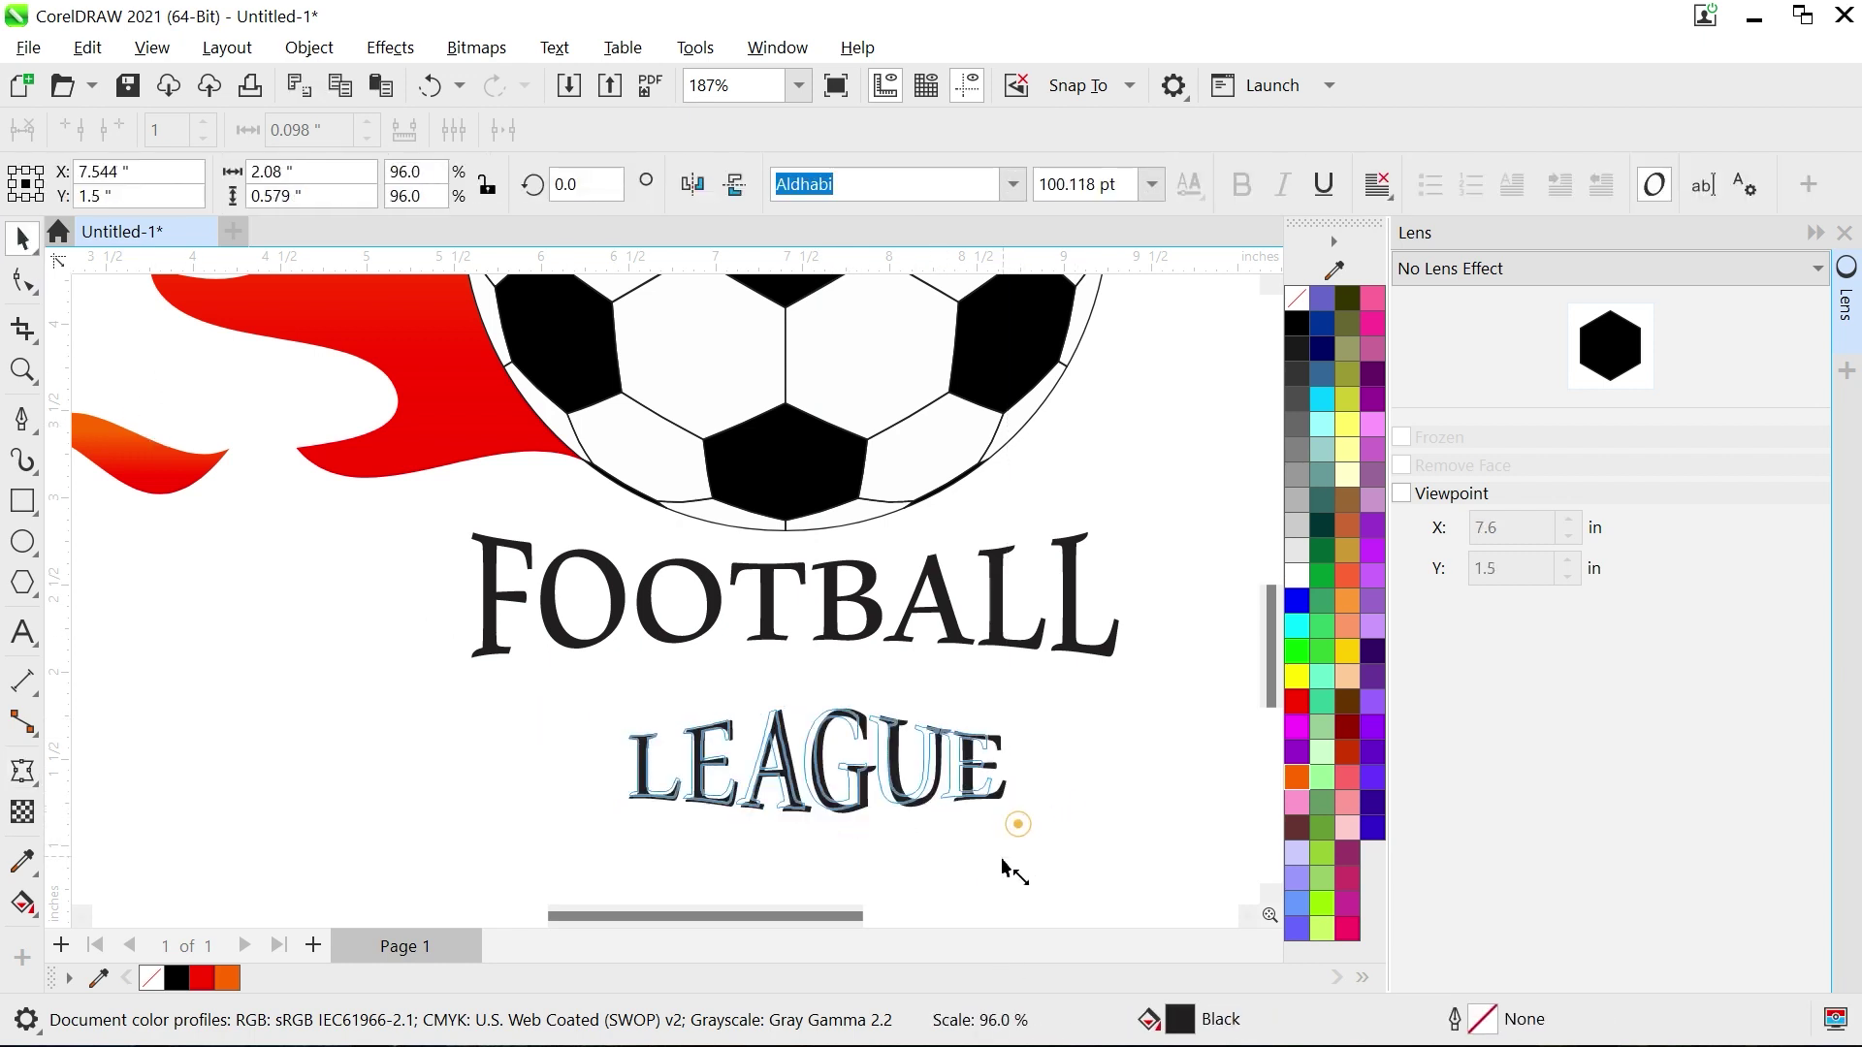
drag(1016, 822, 969, 810)
drag(819, 798, 819, 747)
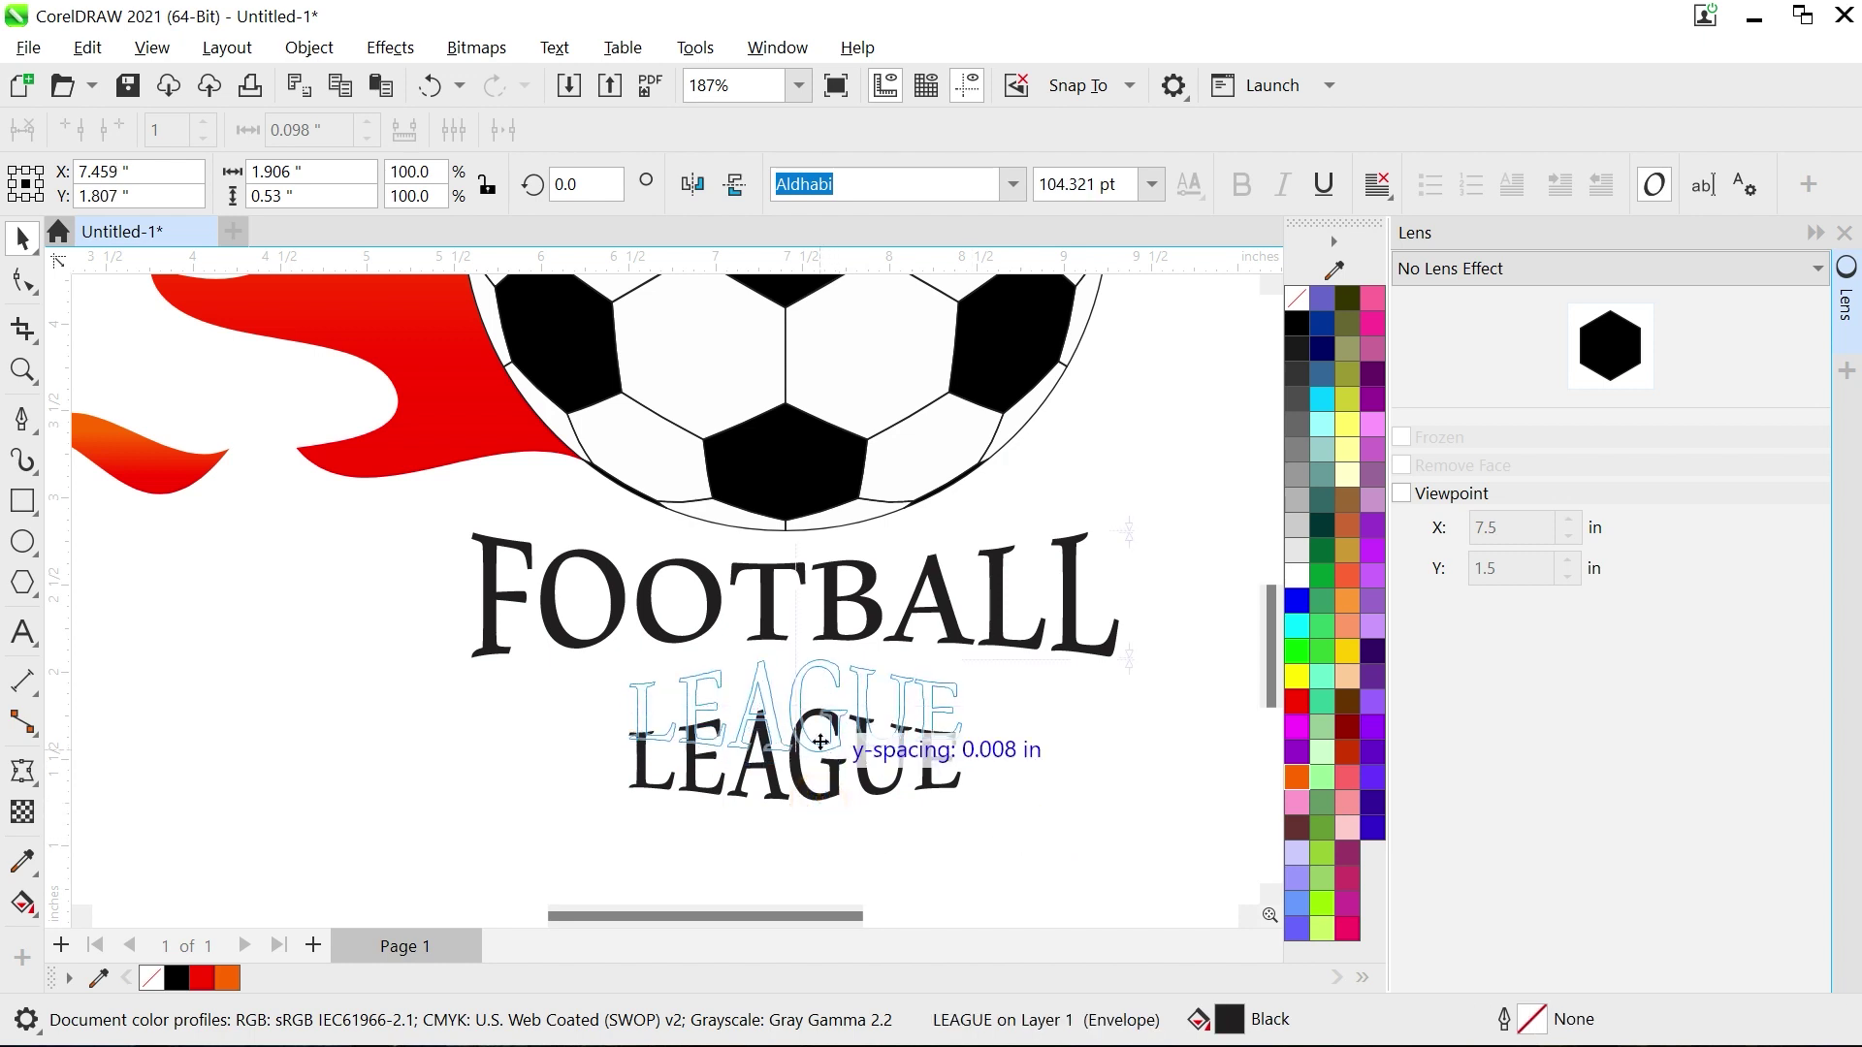
shift+click(831, 616)
click(888, 837)
scroll(886, 824, down, 1)
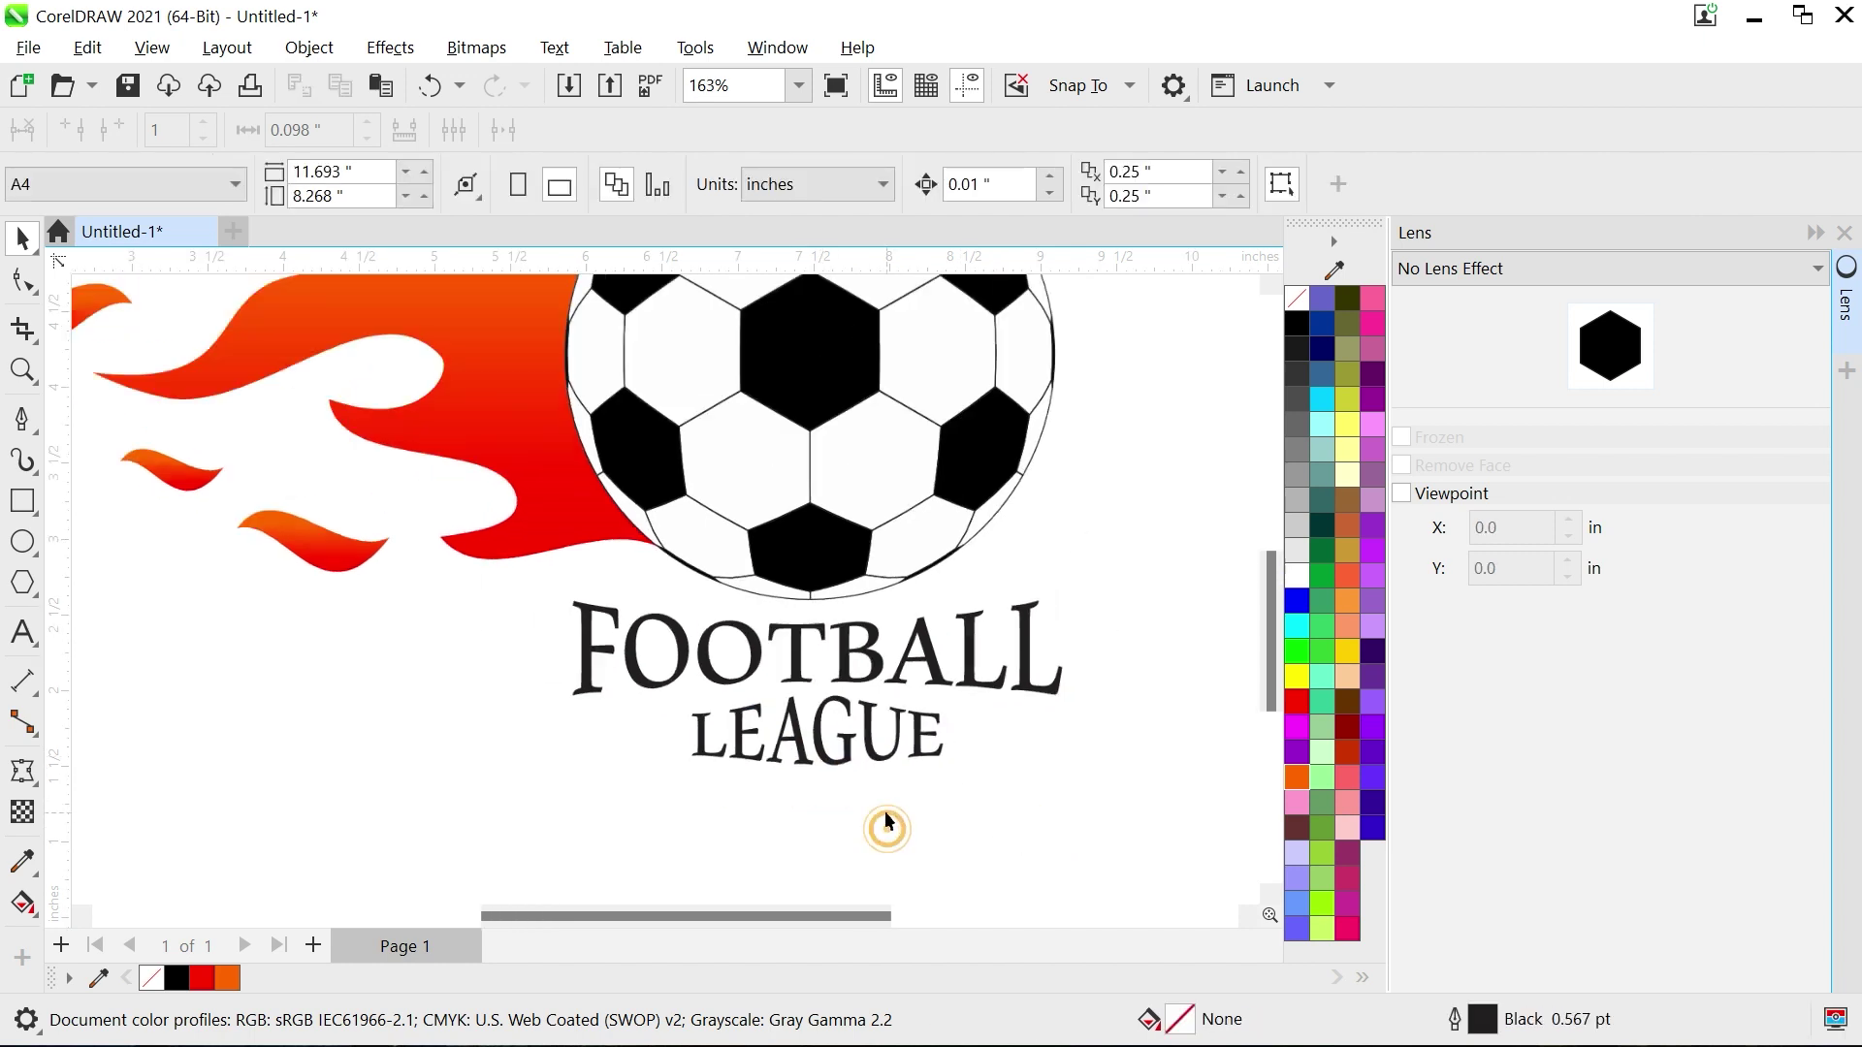
scroll(969, 630, down, 3)
Step: Zoom to fit the whole football logo, deselect it, and close the Lens docker
drag(475, 848, 216, 878)
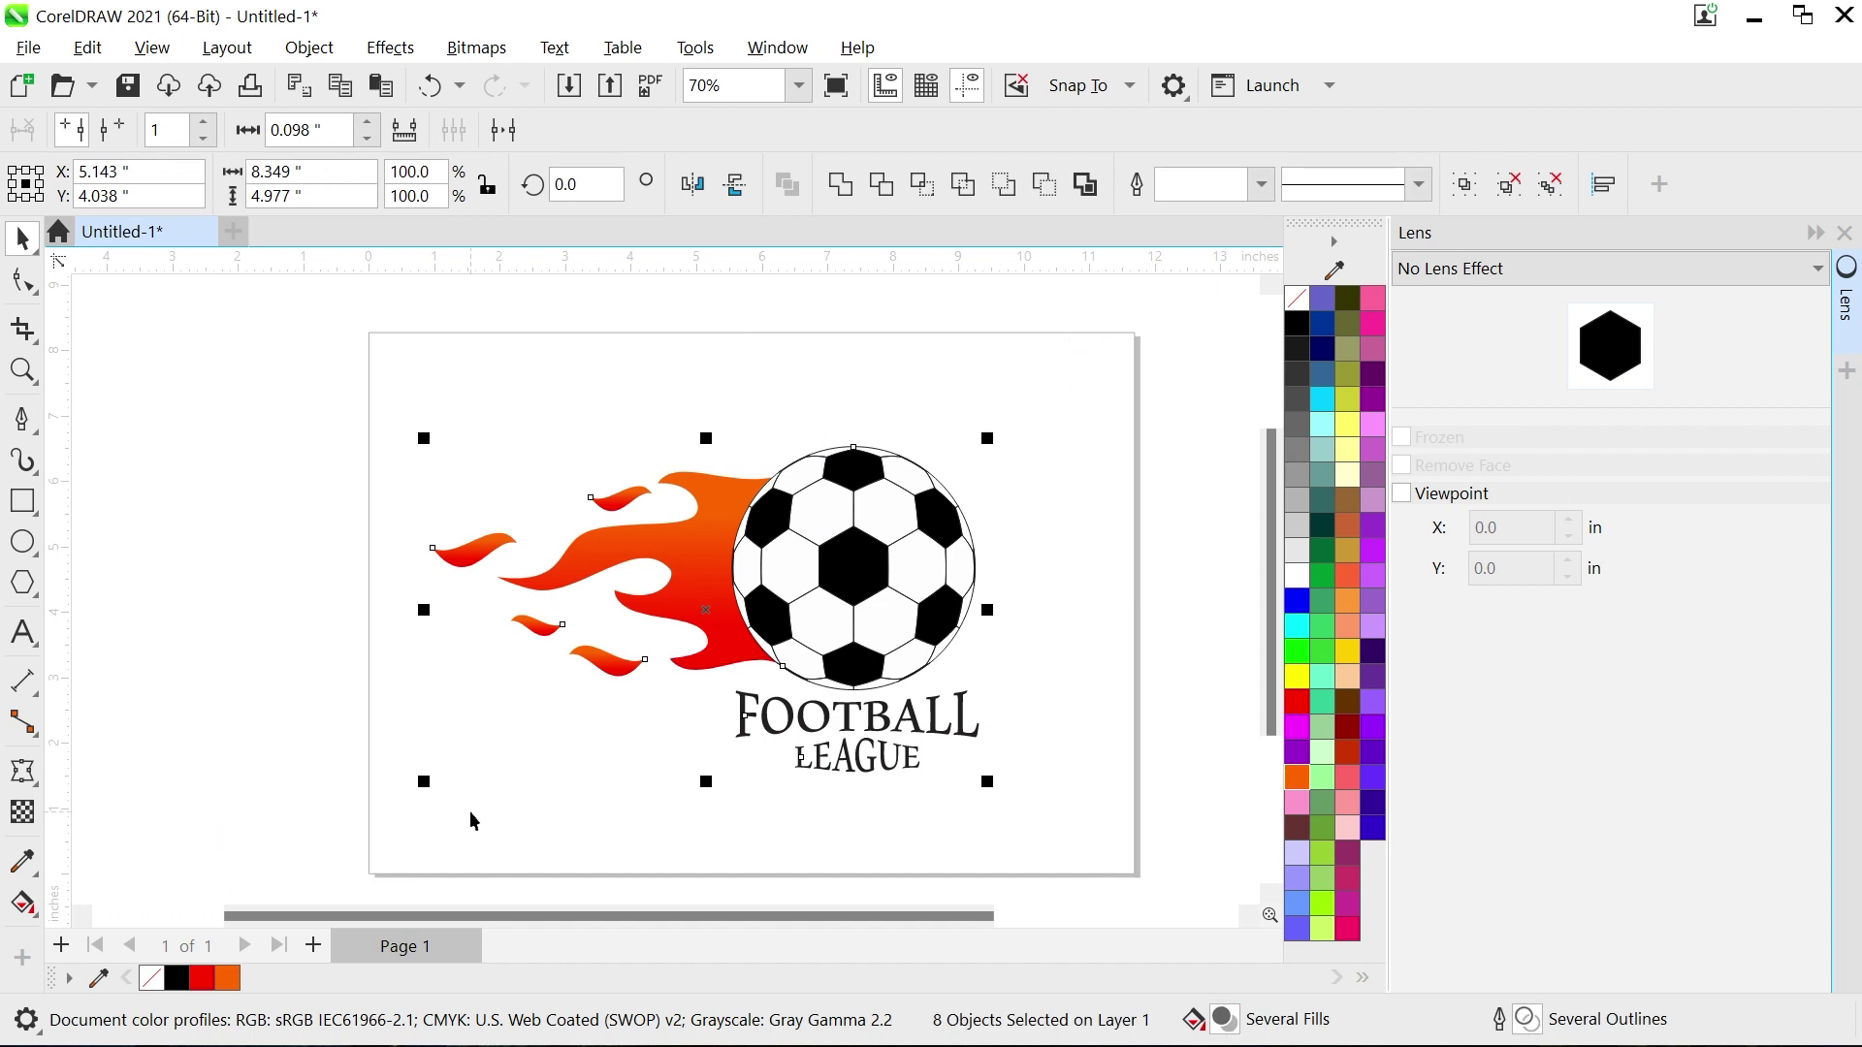
key(shift+F2)
click(1213, 890)
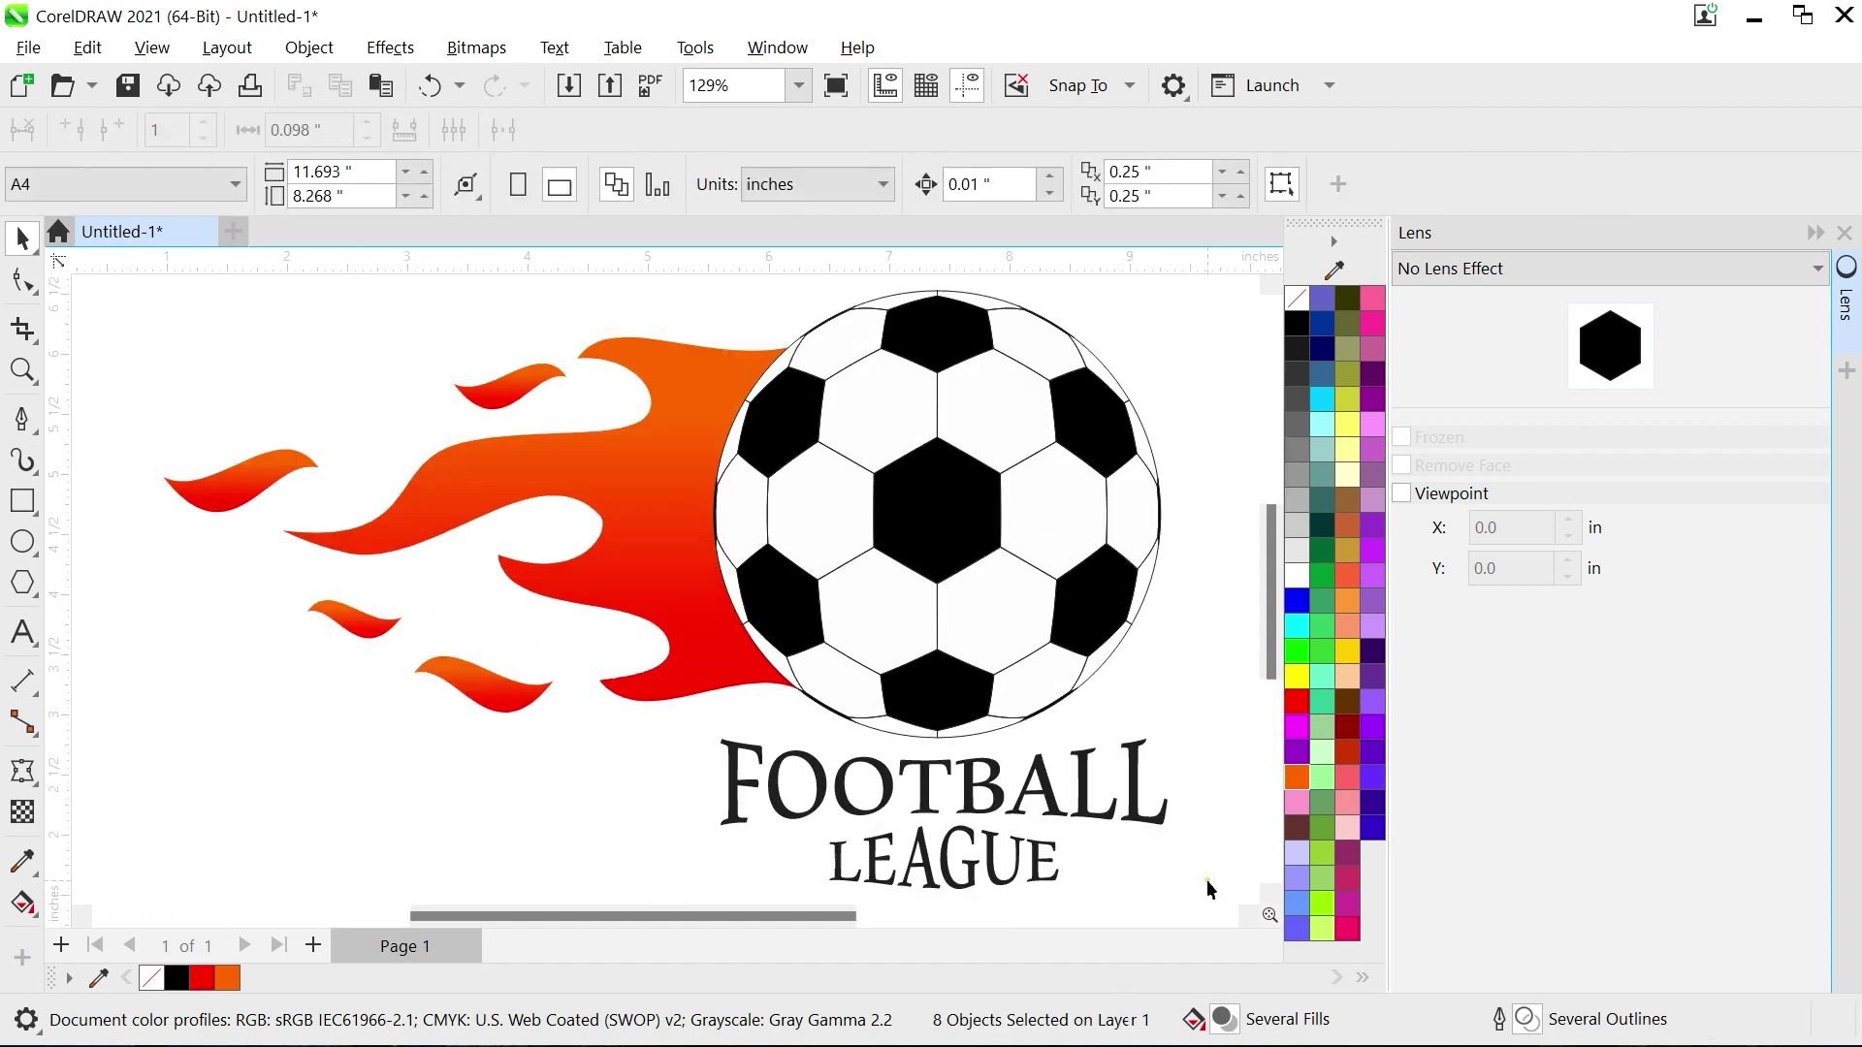
click(1843, 235)
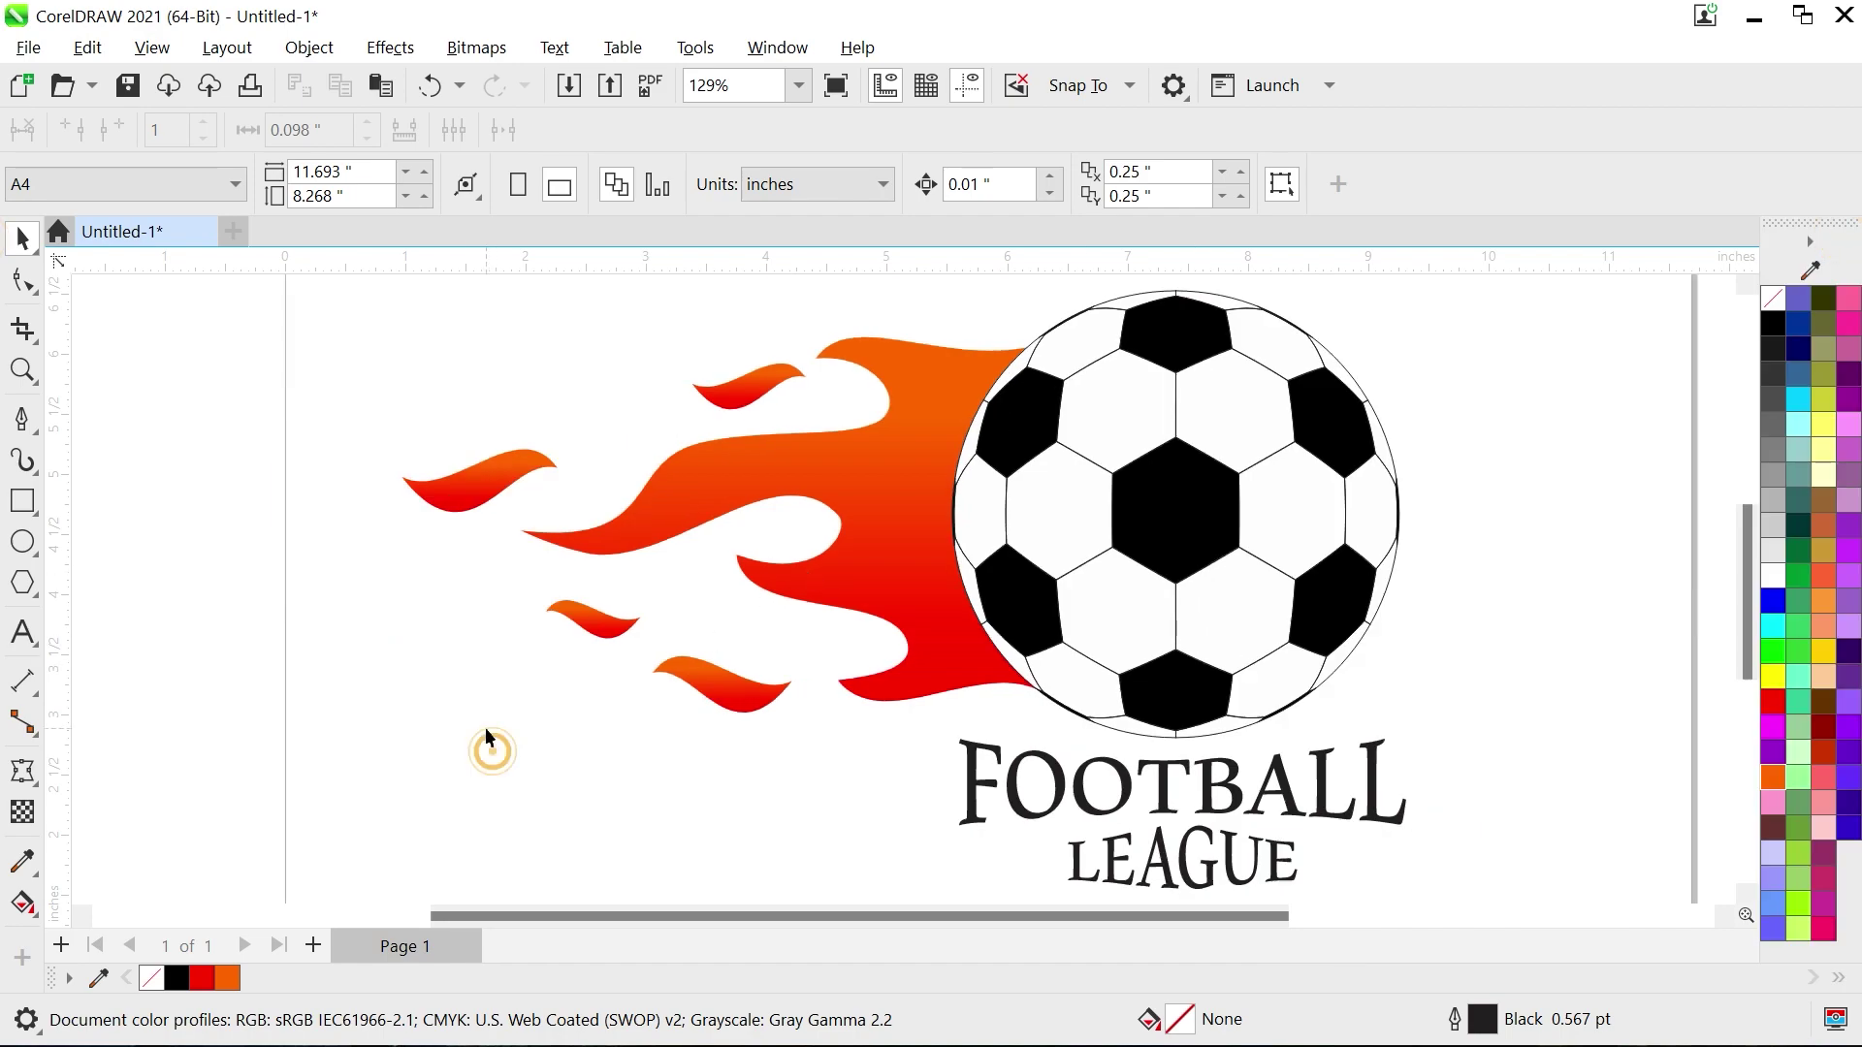